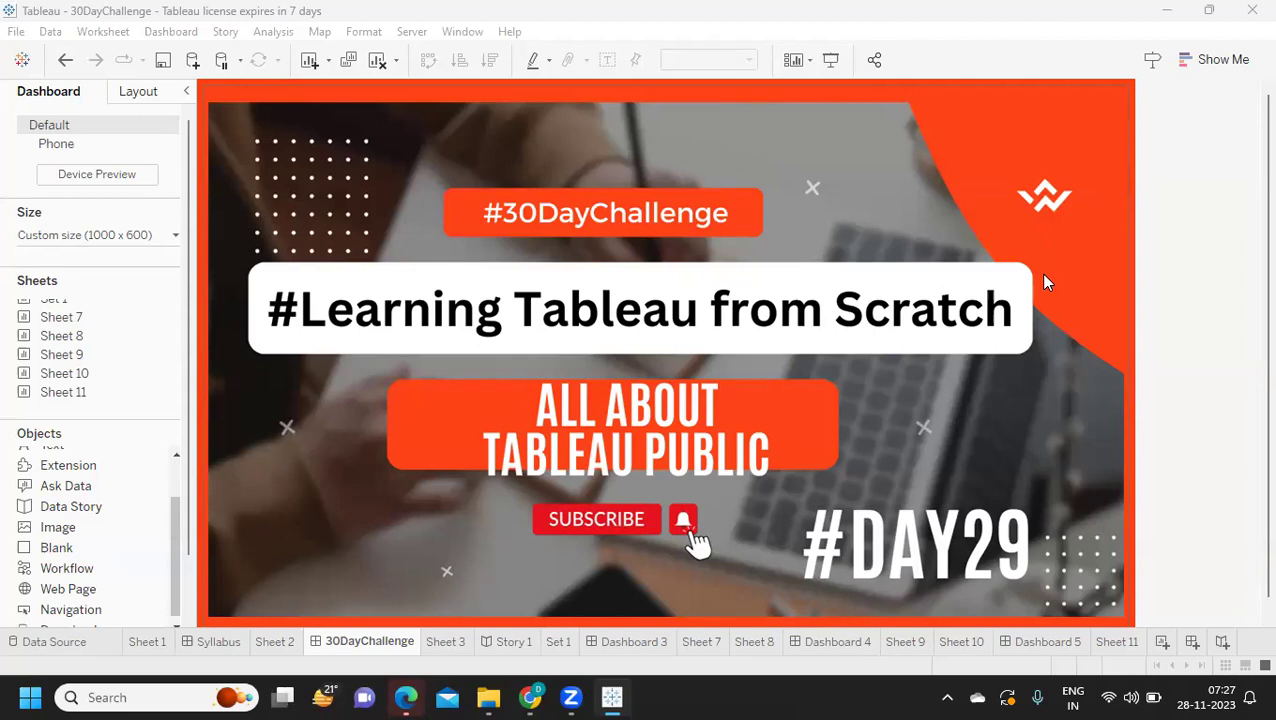
- Switch to Chrome with the Tableau Public Discover page and highlight its full web address
mouse_move(530, 697)
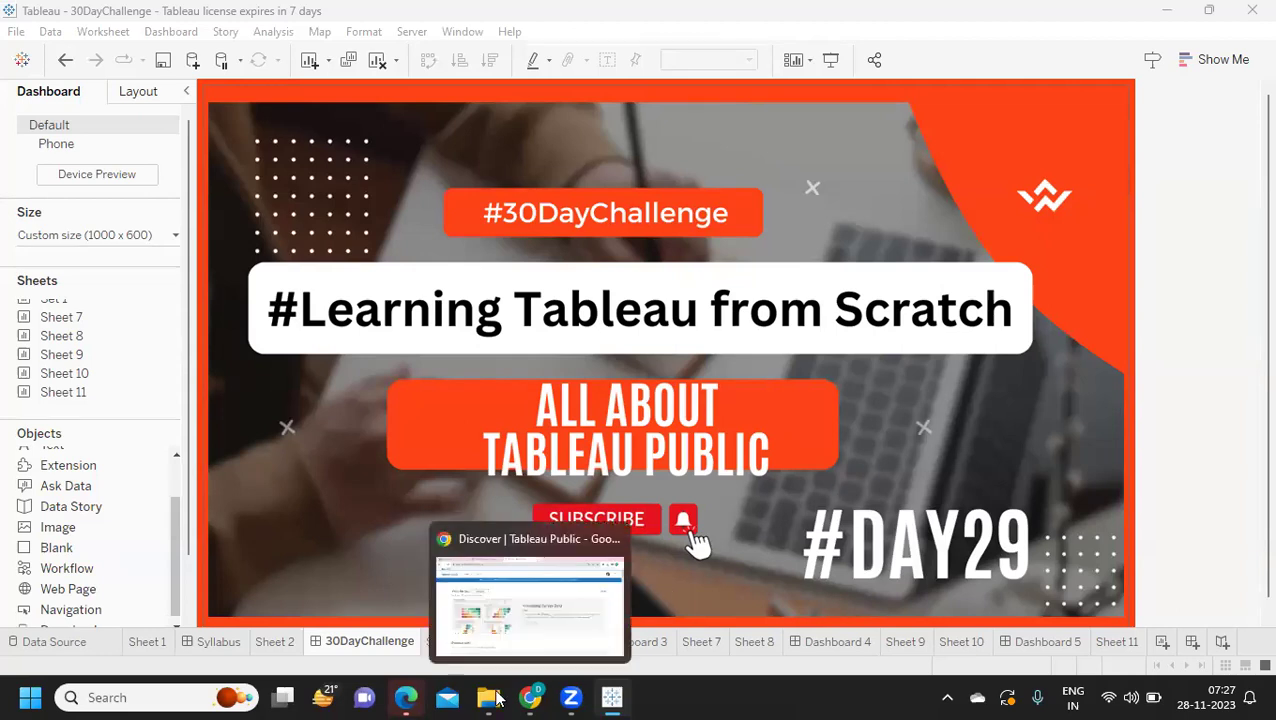
click(546, 628)
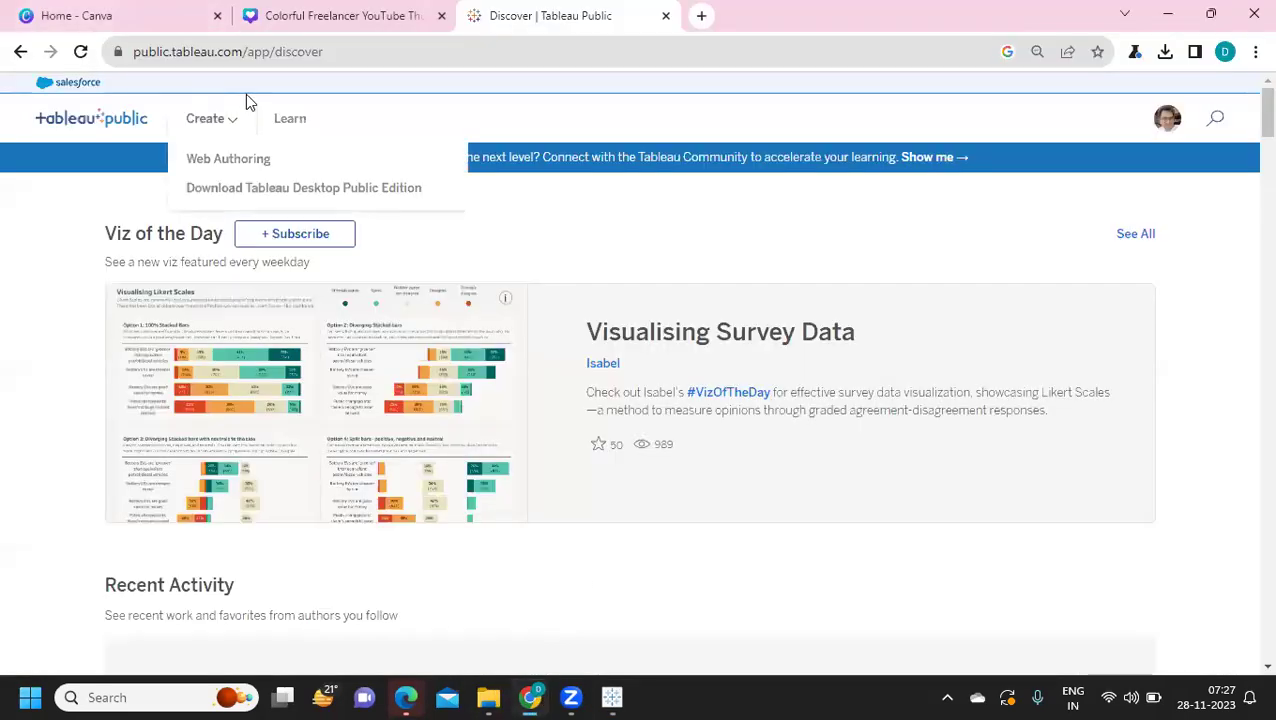
key(alt+d)
key(End)
key(shift+Left)
key(shift+Left)
key(shift+Left)
key(shift+Left)
key(shift+Left)
key(shift+Left)
key(shift+Left)
key(shift+Left)
key(shift+Left)
key(shift+Left)
key(shift+Left)
key(shift+Left)
key(shift+Left)
key(shift+Left)
key(shift+Left)
key(shift+Left)
key(shift+Left)
key(shift+Left)
key(shift+Left)
key(shift+Left)
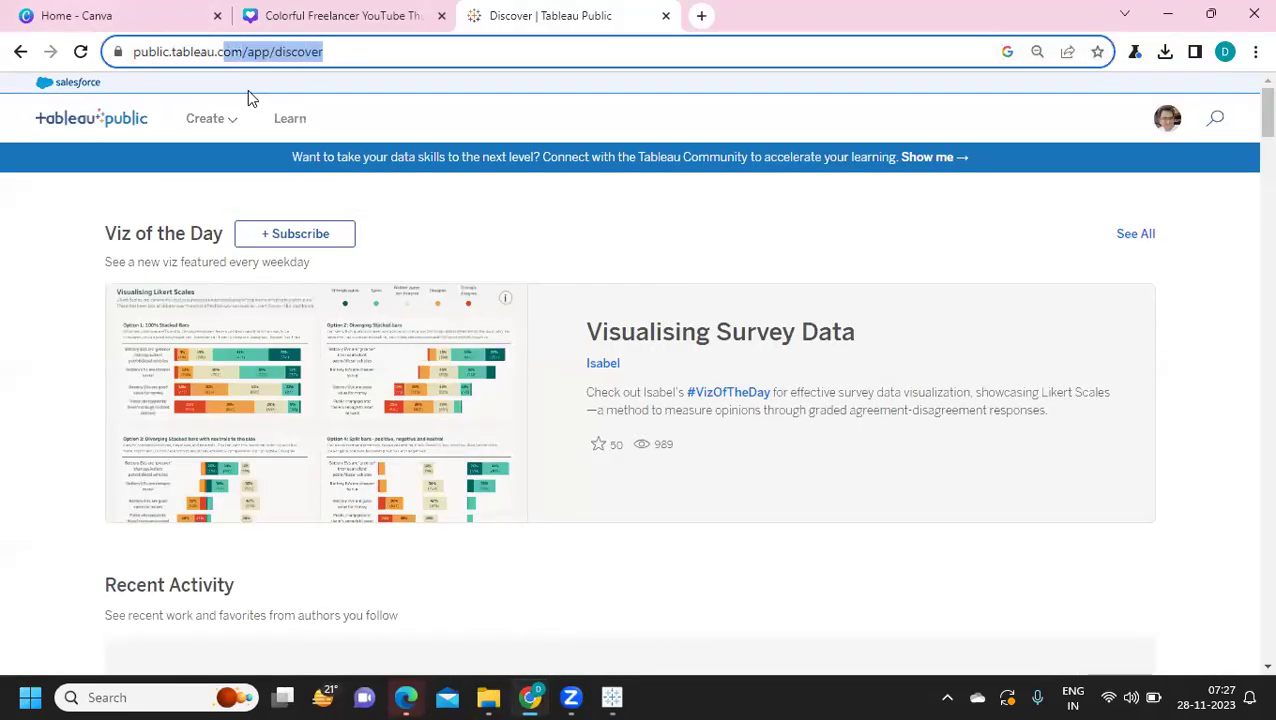
key(shift+Left)
key(shift+Left)
key(shift+Left)
key(shift+Left)
key(shift+Left)
key(shift+Left)
key(shift+Left)
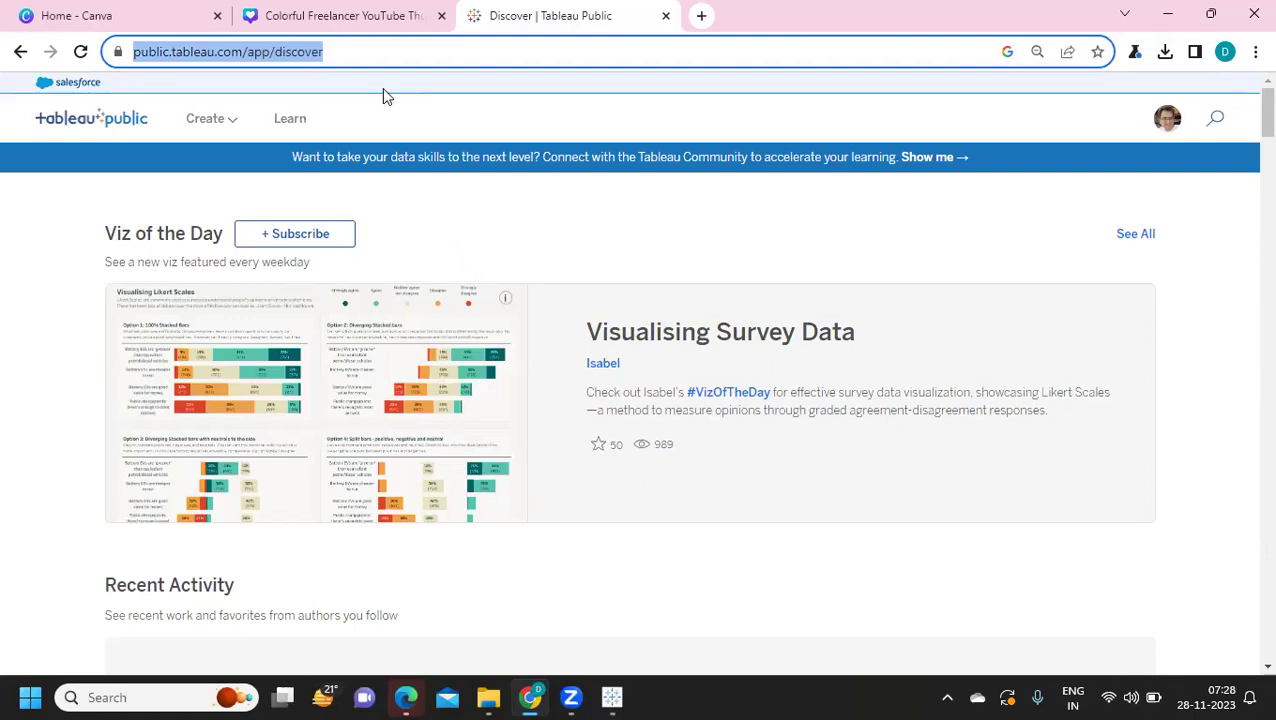
key(End)
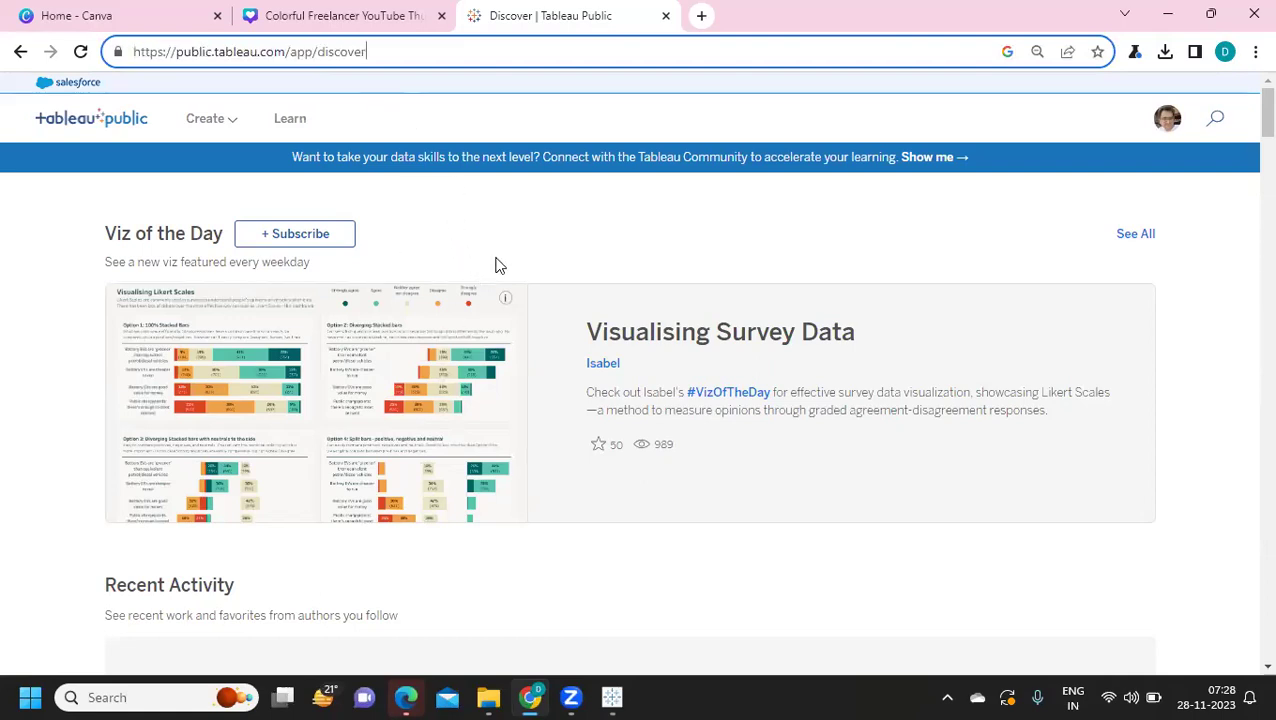
- Open the signed-in account's own profile page and look over its published vizzes
click(1168, 119)
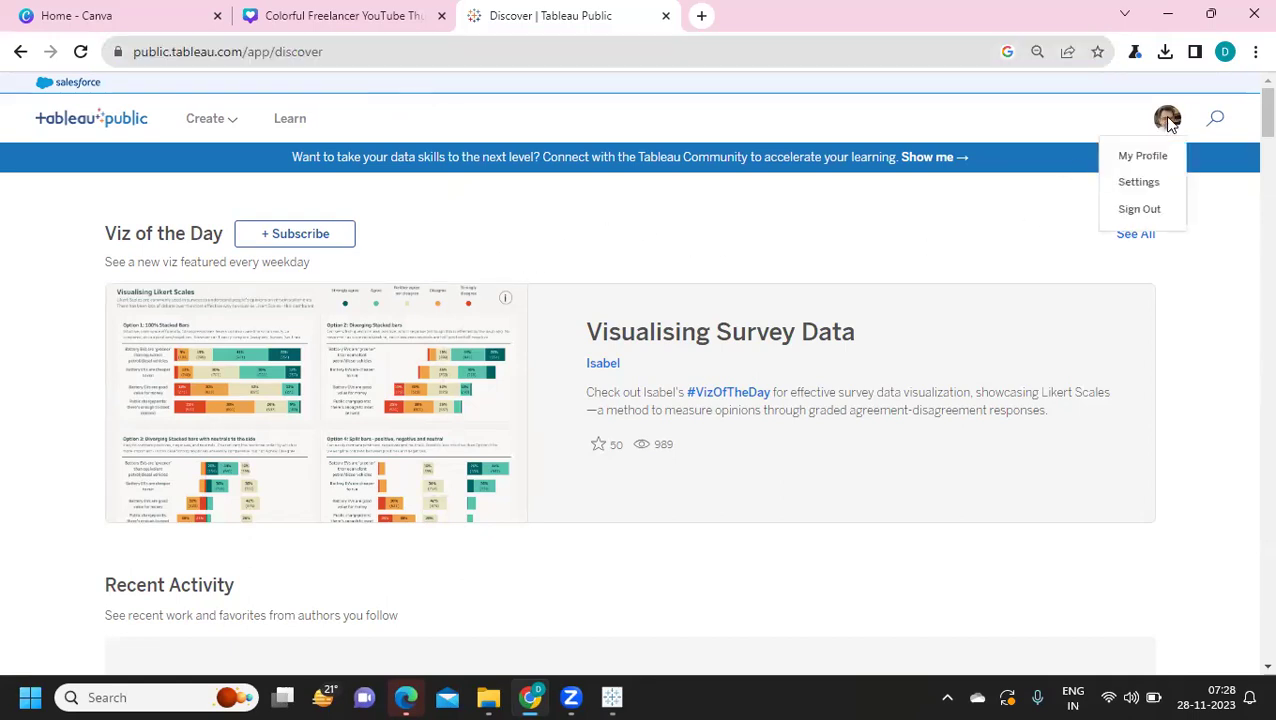
click(1159, 167)
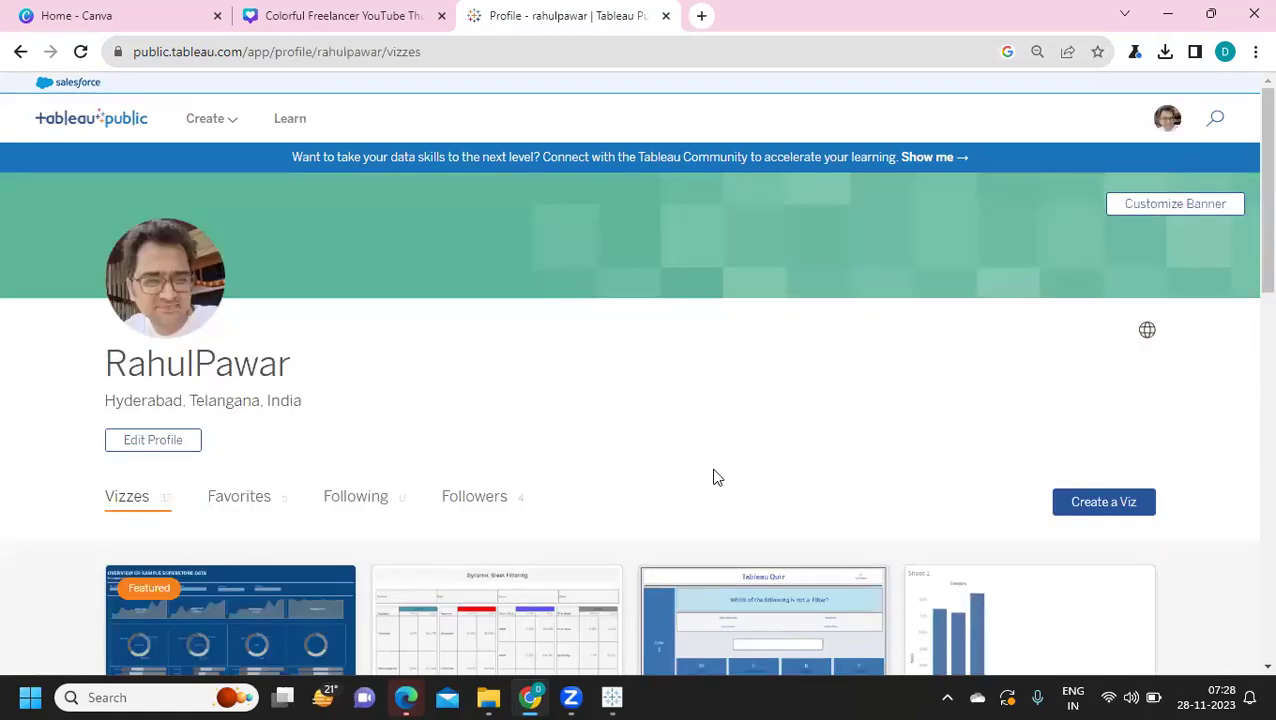
scroll(716, 477, down, 1)
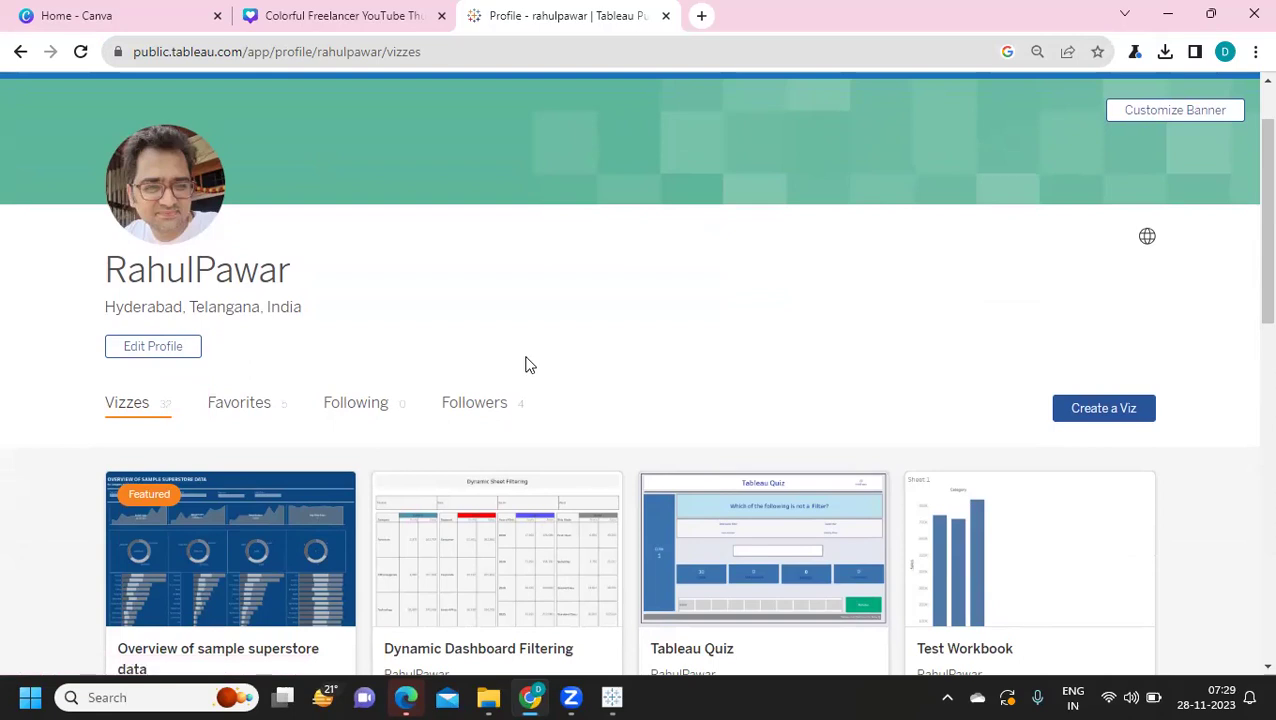
scroll(339, 314, up, 1)
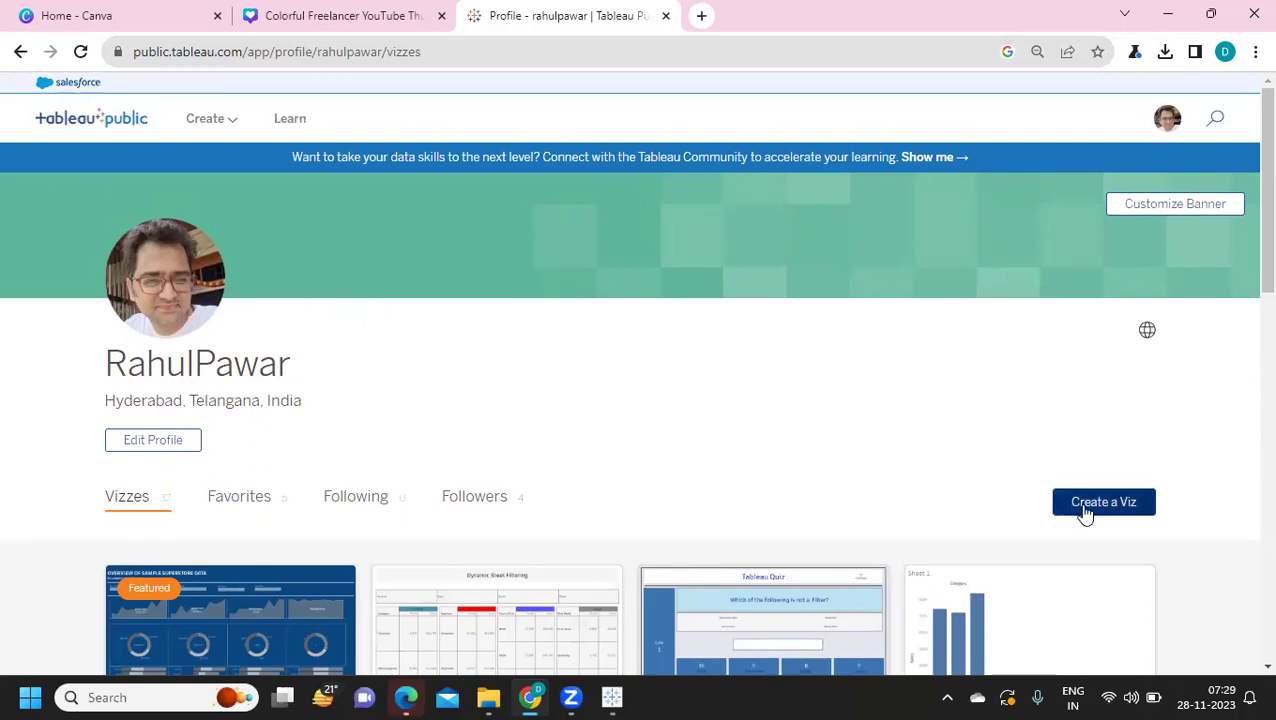
- Open the account settings and review the profile URL and the visualization permissions
click(1168, 120)
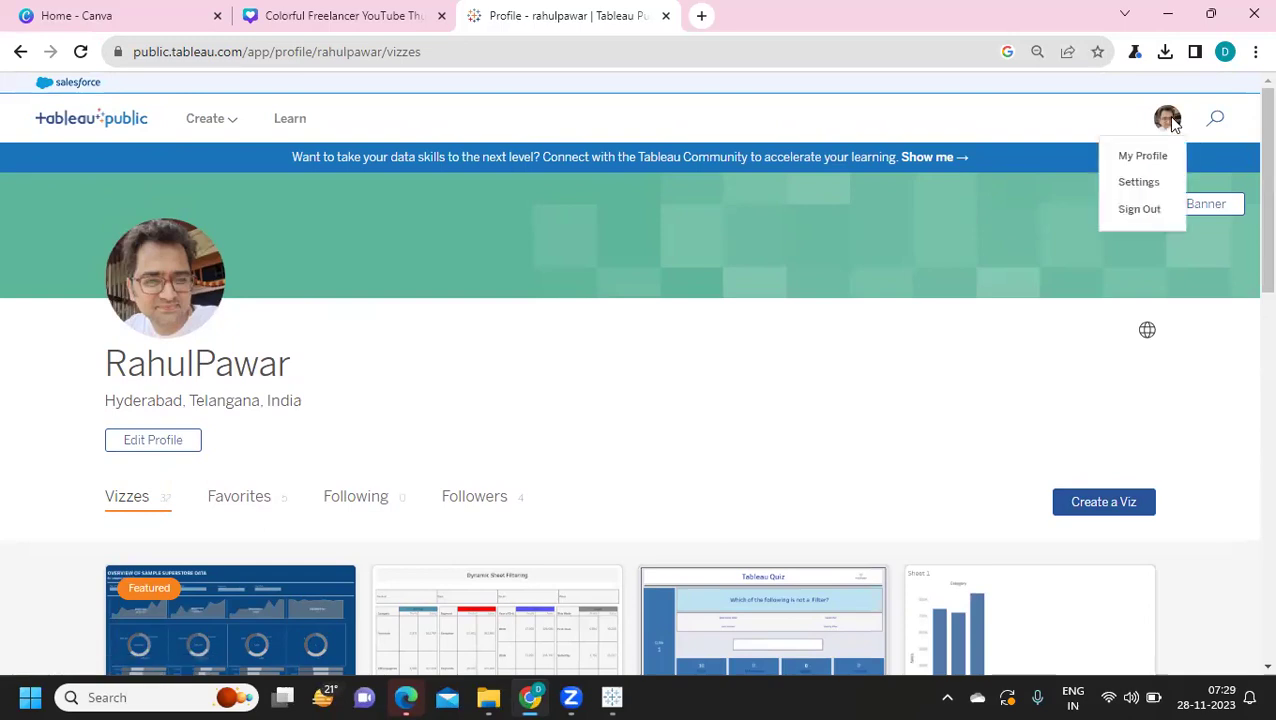
click(1141, 193)
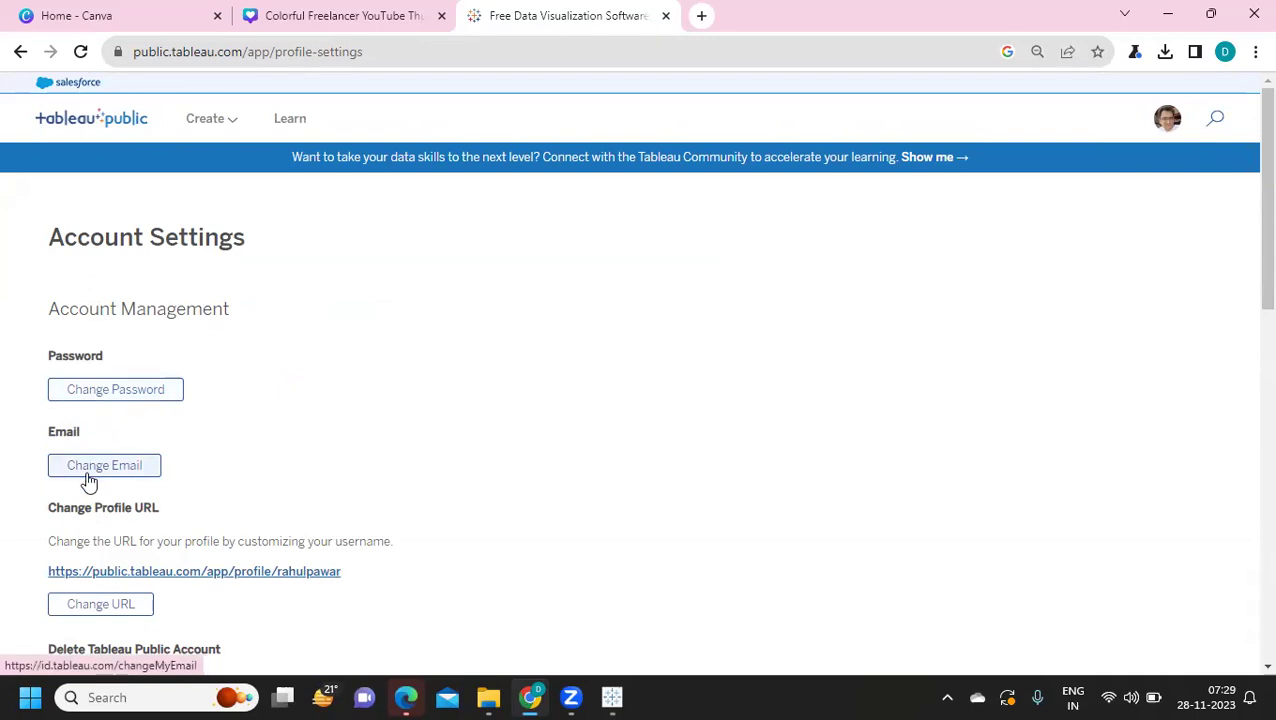
scroll(90, 482, down, 1)
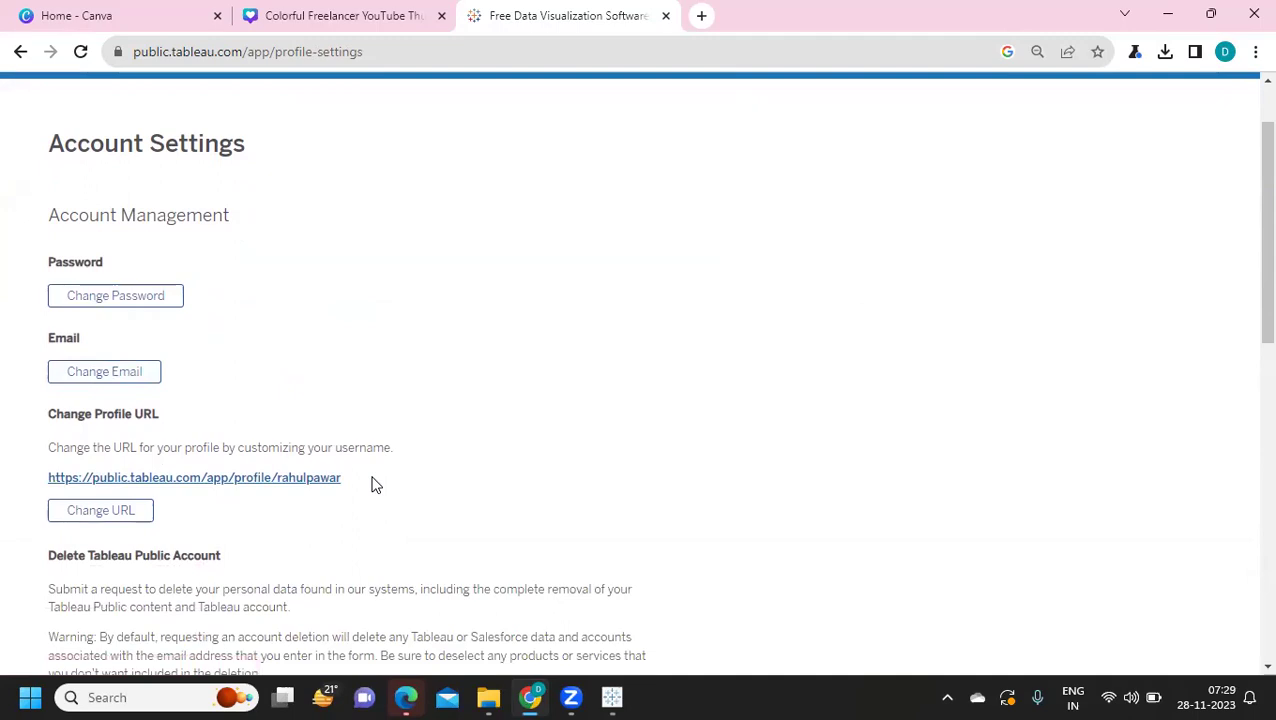
drag(341, 479, 3, 469)
scroll(423, 459, down, 5)
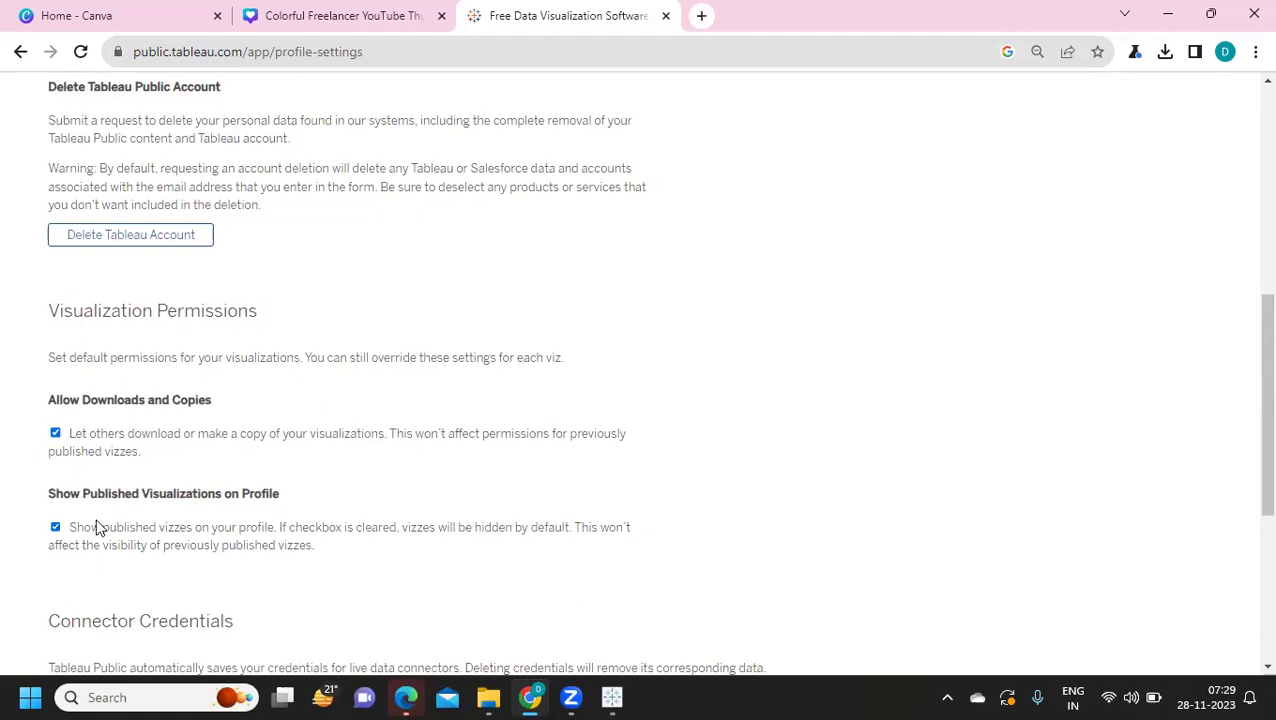
scroll(97, 527, up, 5)
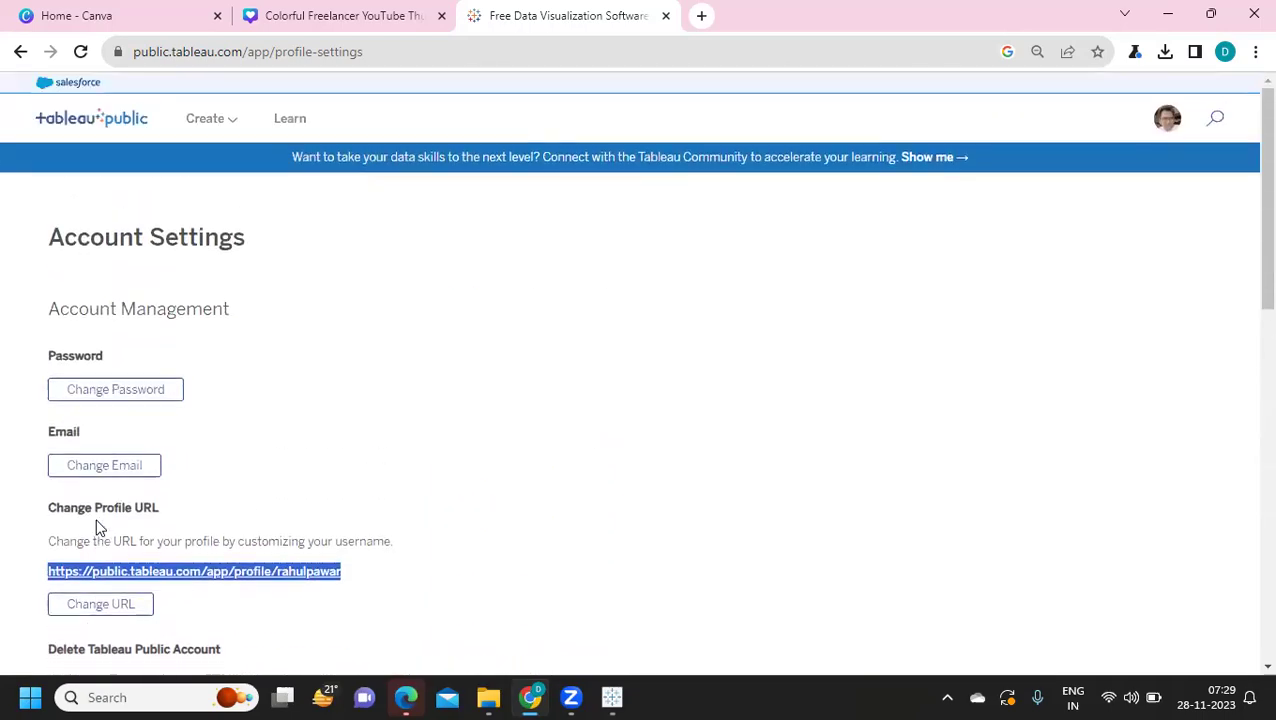
- Return to the Tableau Public Discover page and reopen the account's own profile
click(108, 134)
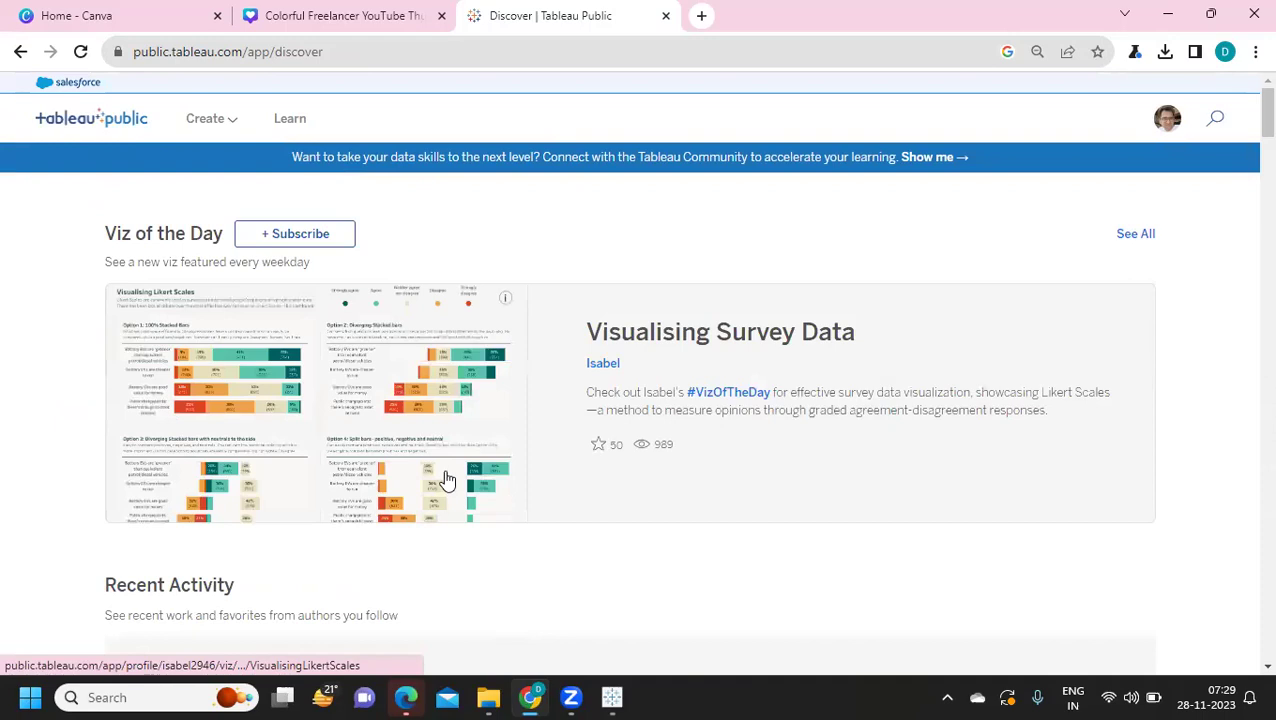
mouse_move(199, 126)
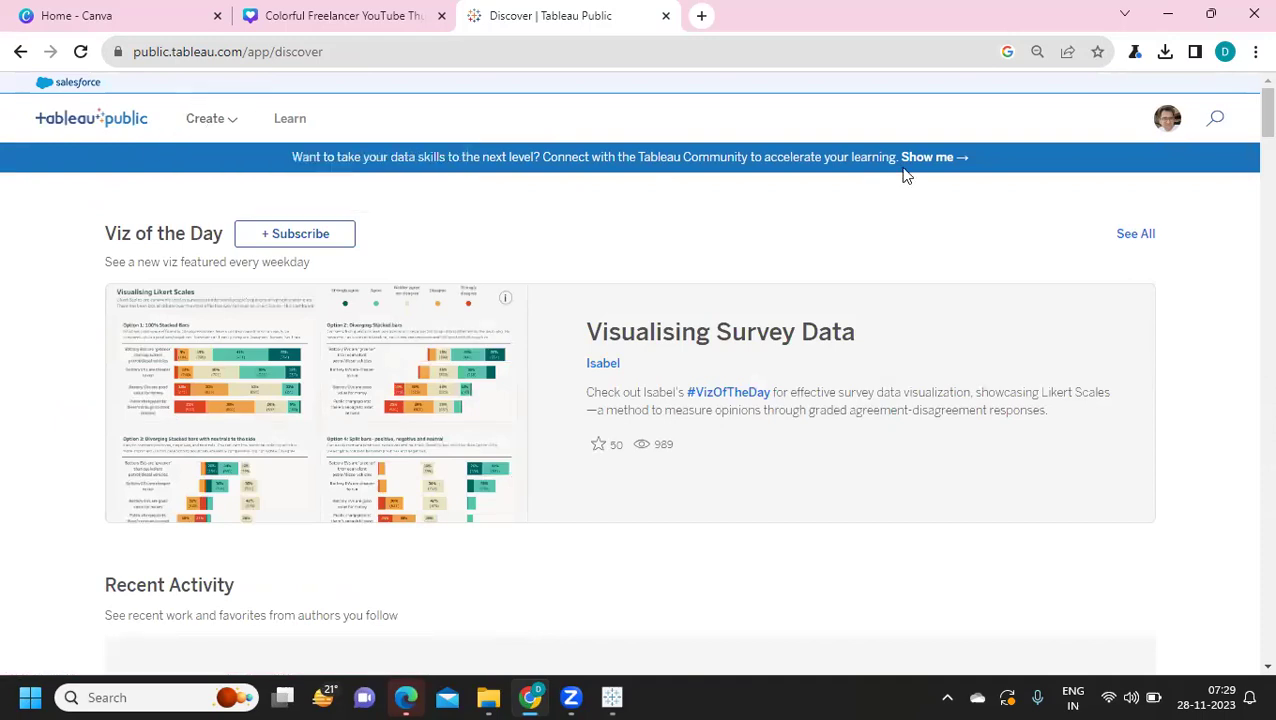
mouse_move(1170, 122)
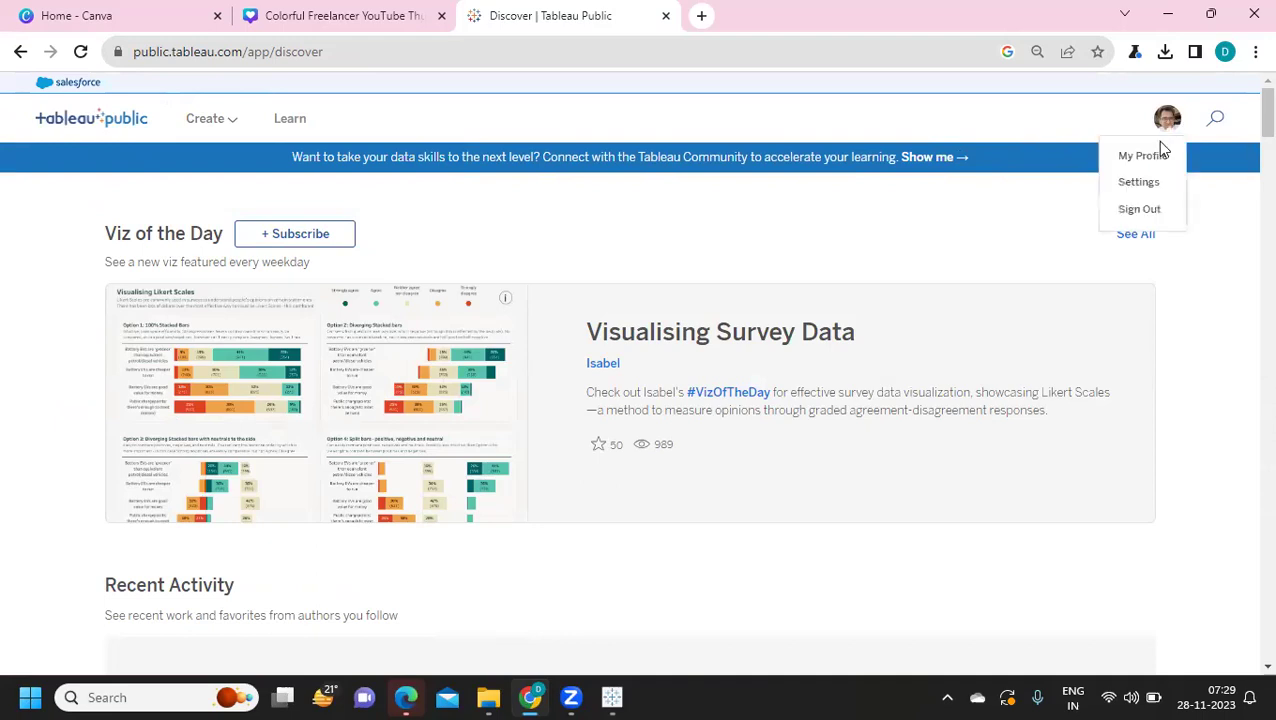
click(1150, 160)
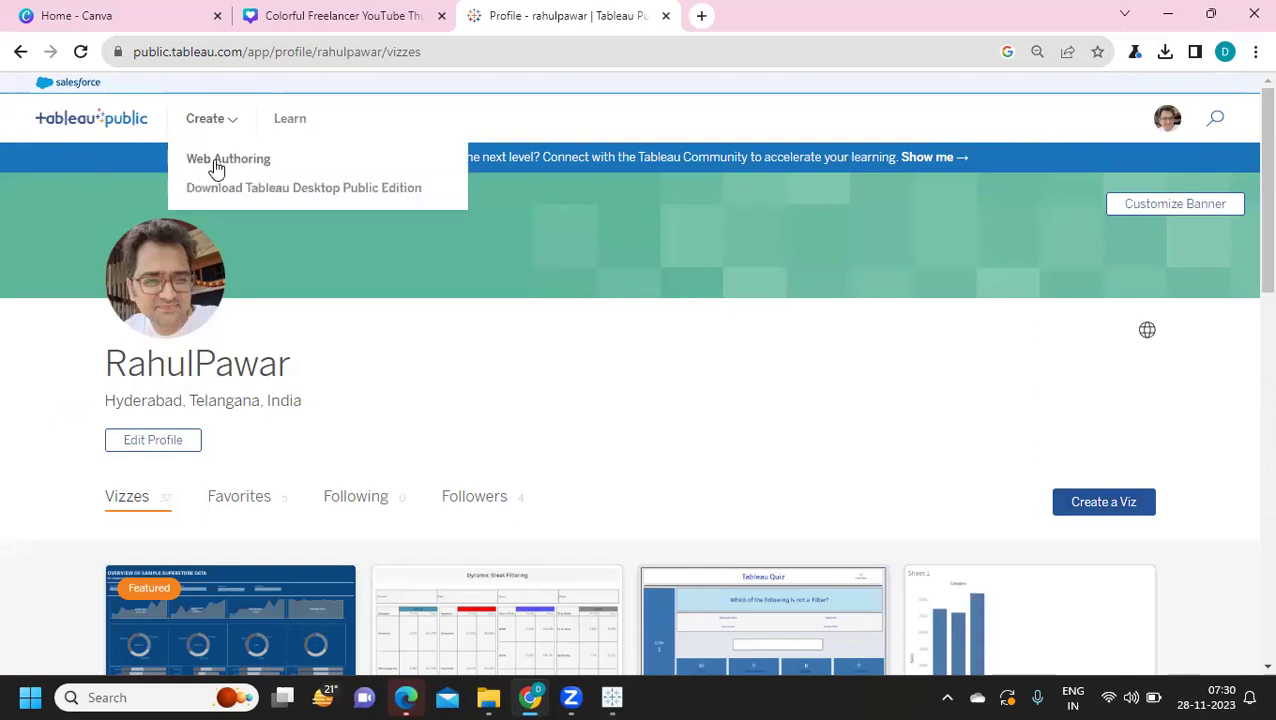
- Start a new workbook in Web Authoring and upload the Sample - Superstore file as its data source
click(216, 163)
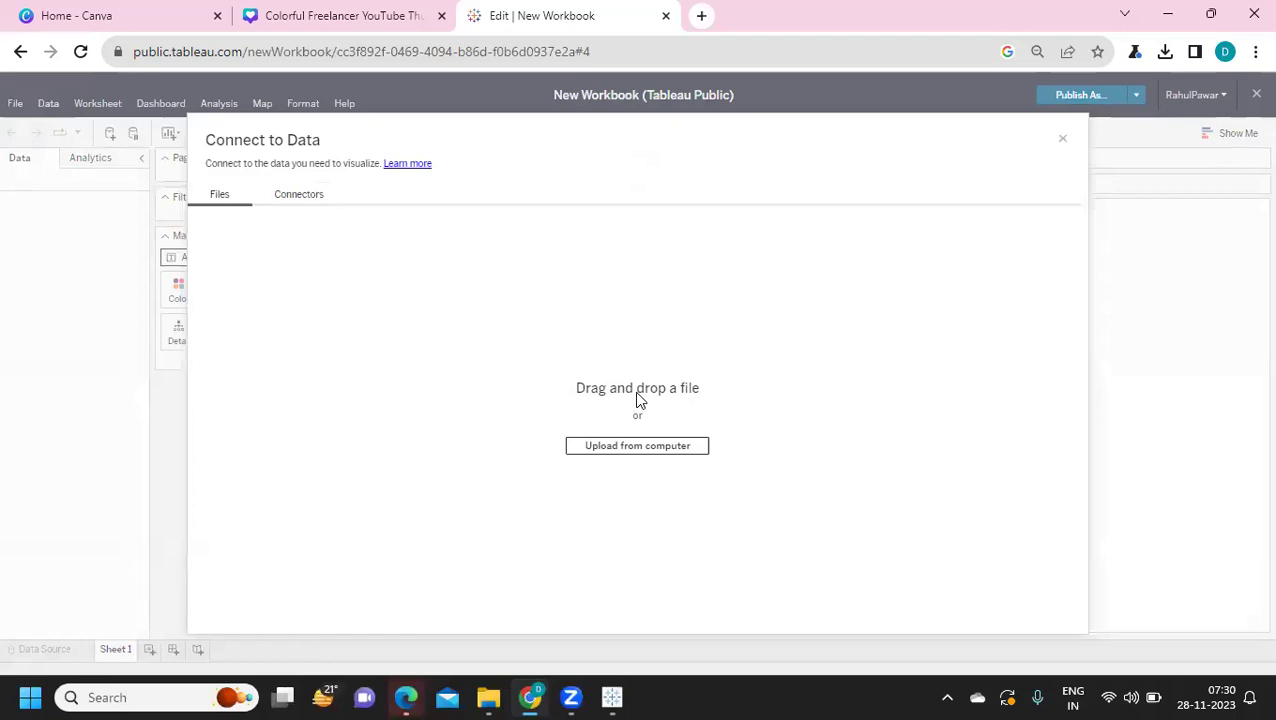
click(634, 448)
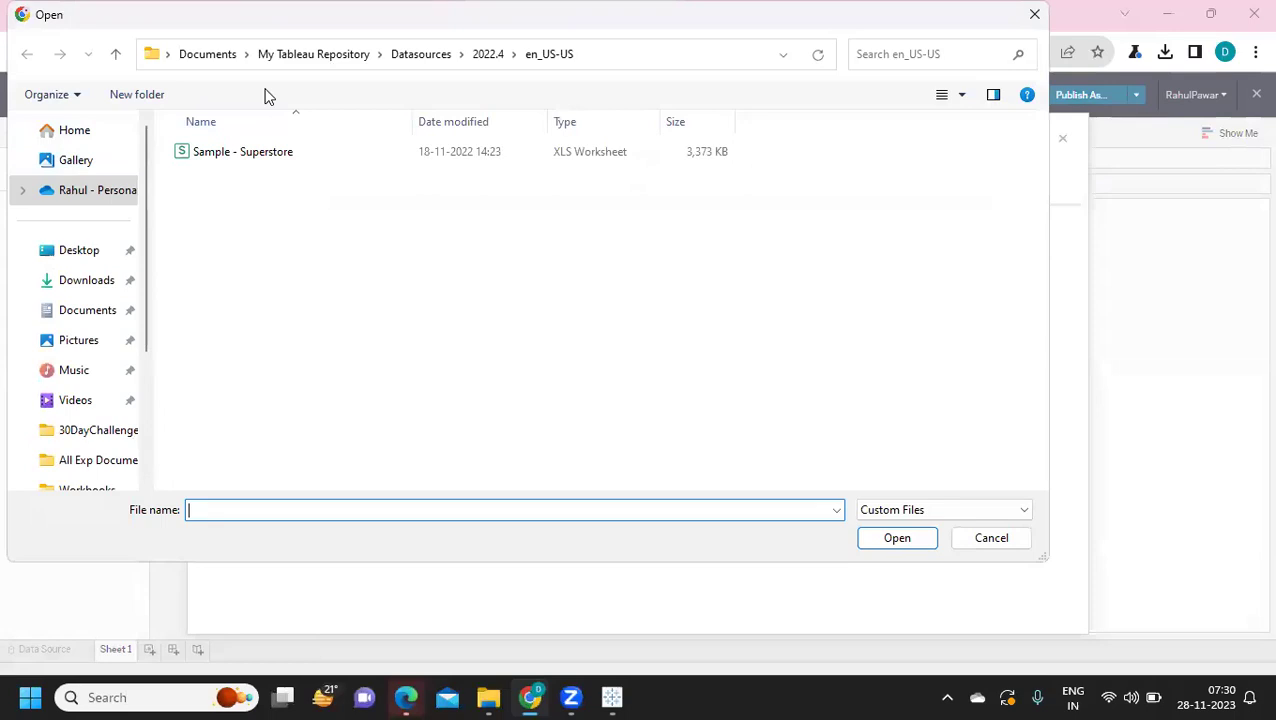
click(245, 153)
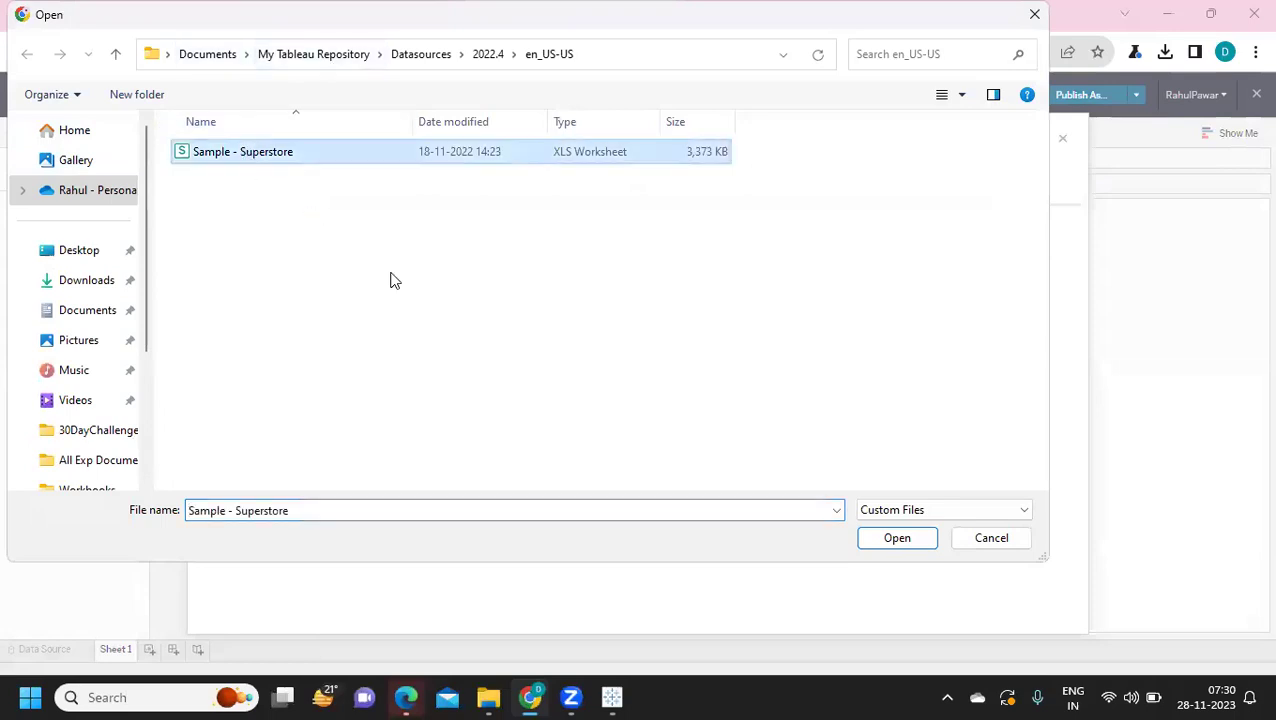
click(874, 540)
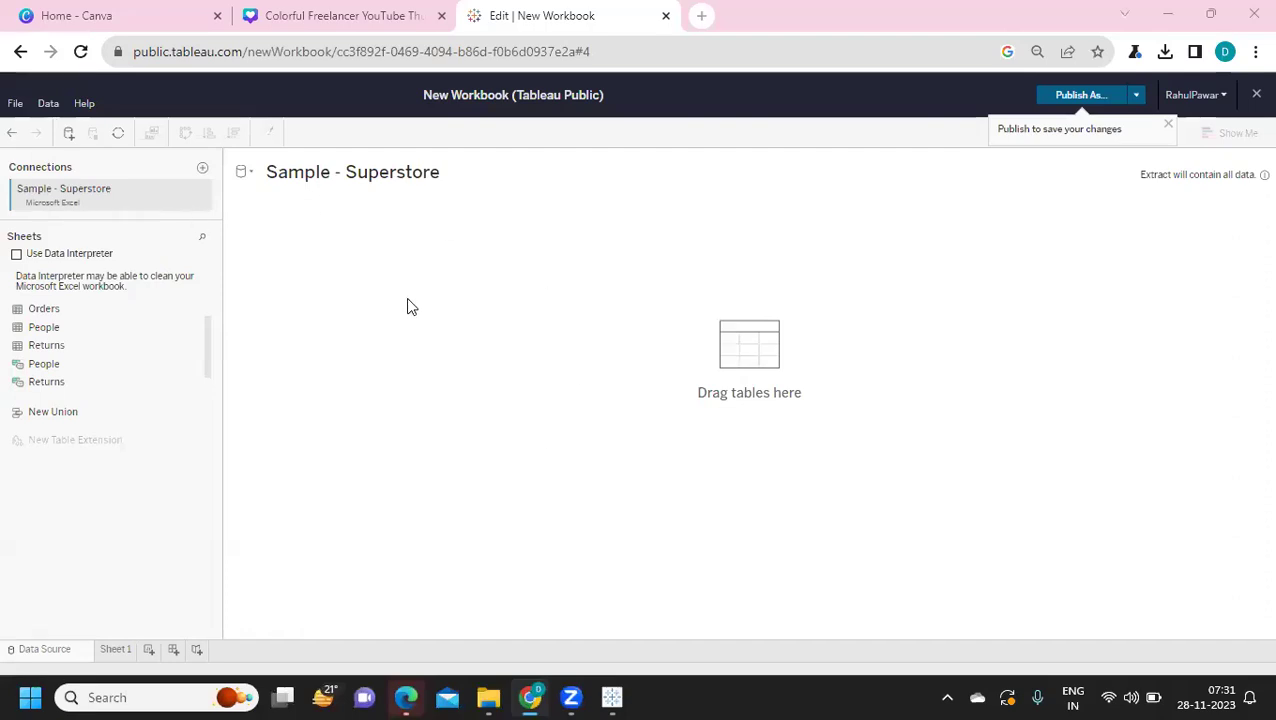
- Add the Orders table to the data source, update its data preview, and create an extract
drag(42, 310, 411, 268)
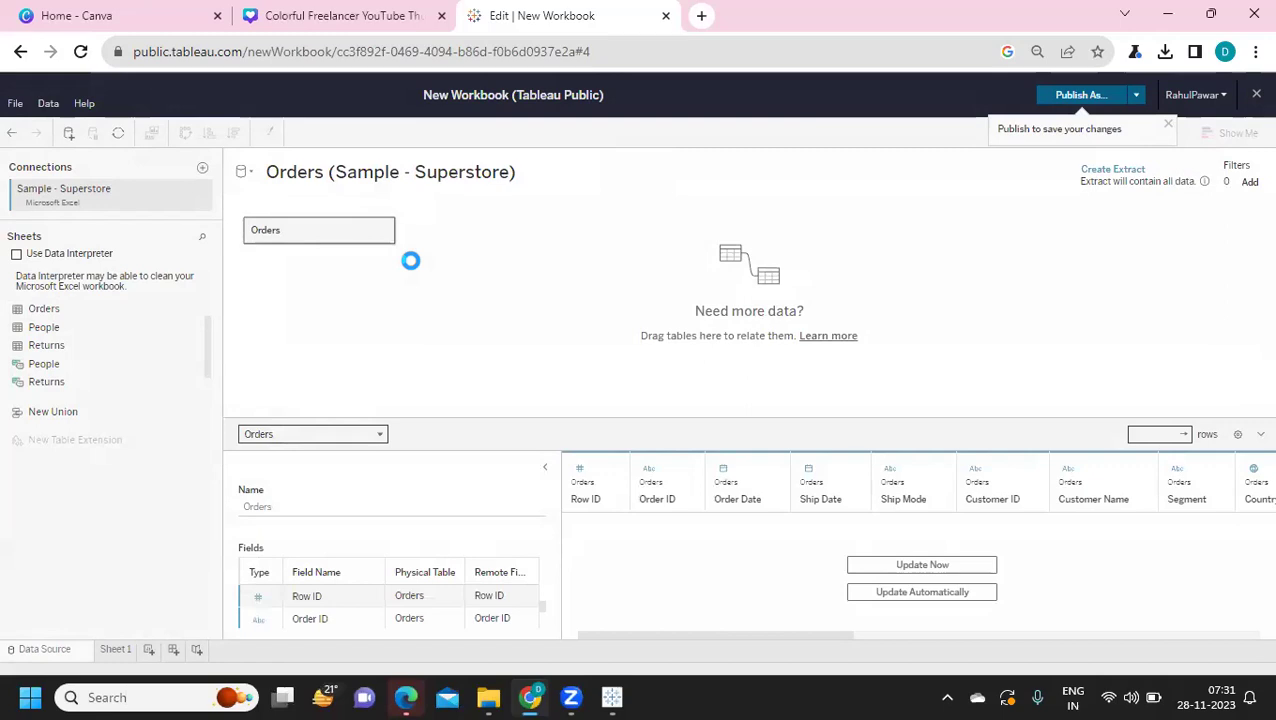
click(960, 566)
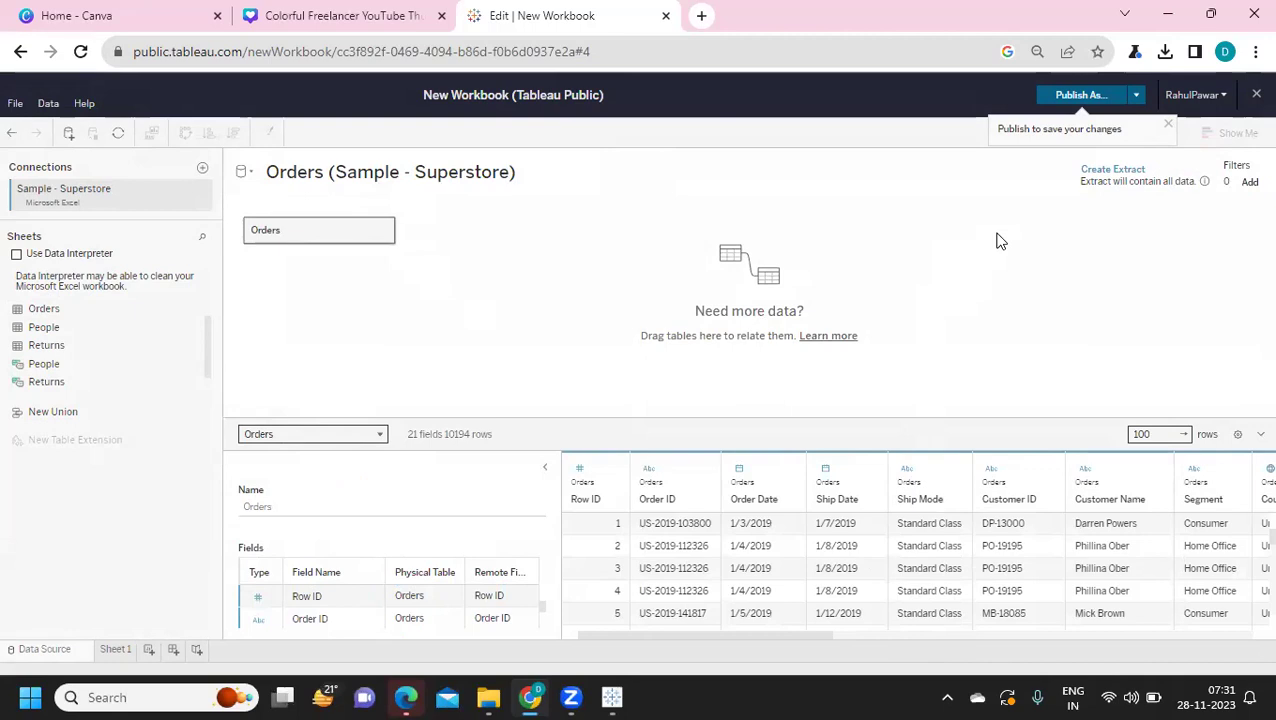
click(1108, 172)
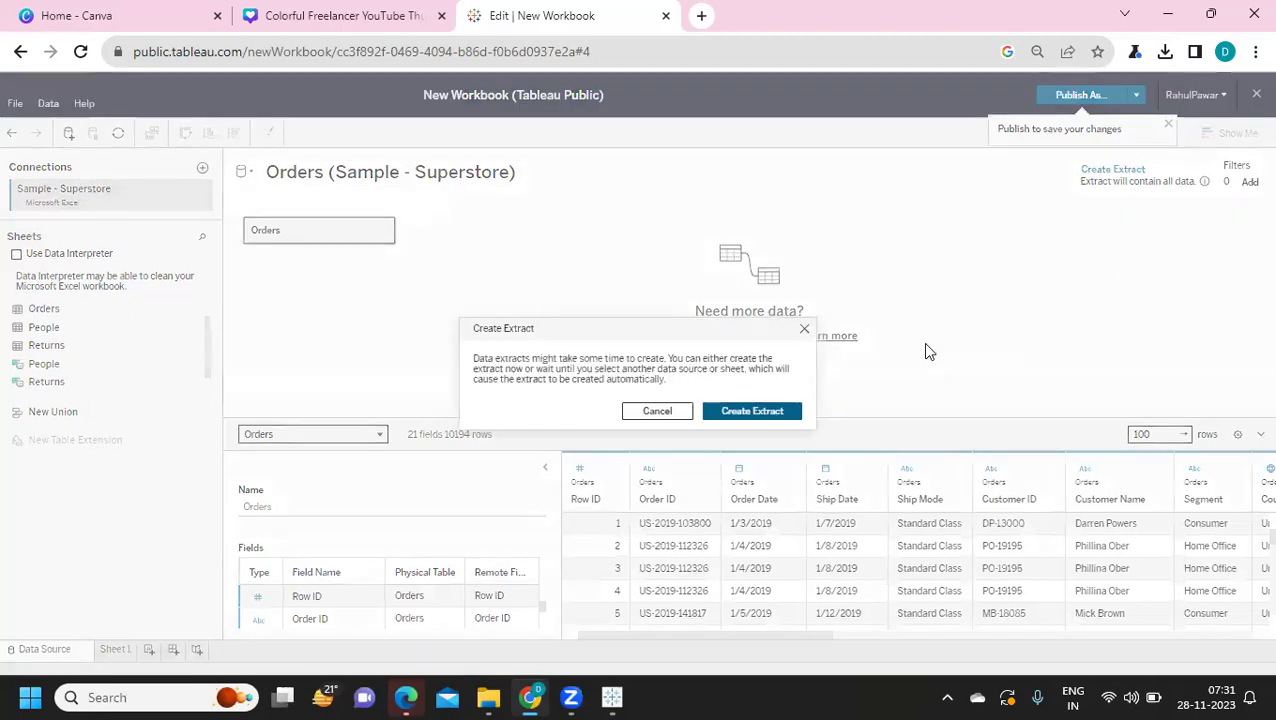
click(758, 410)
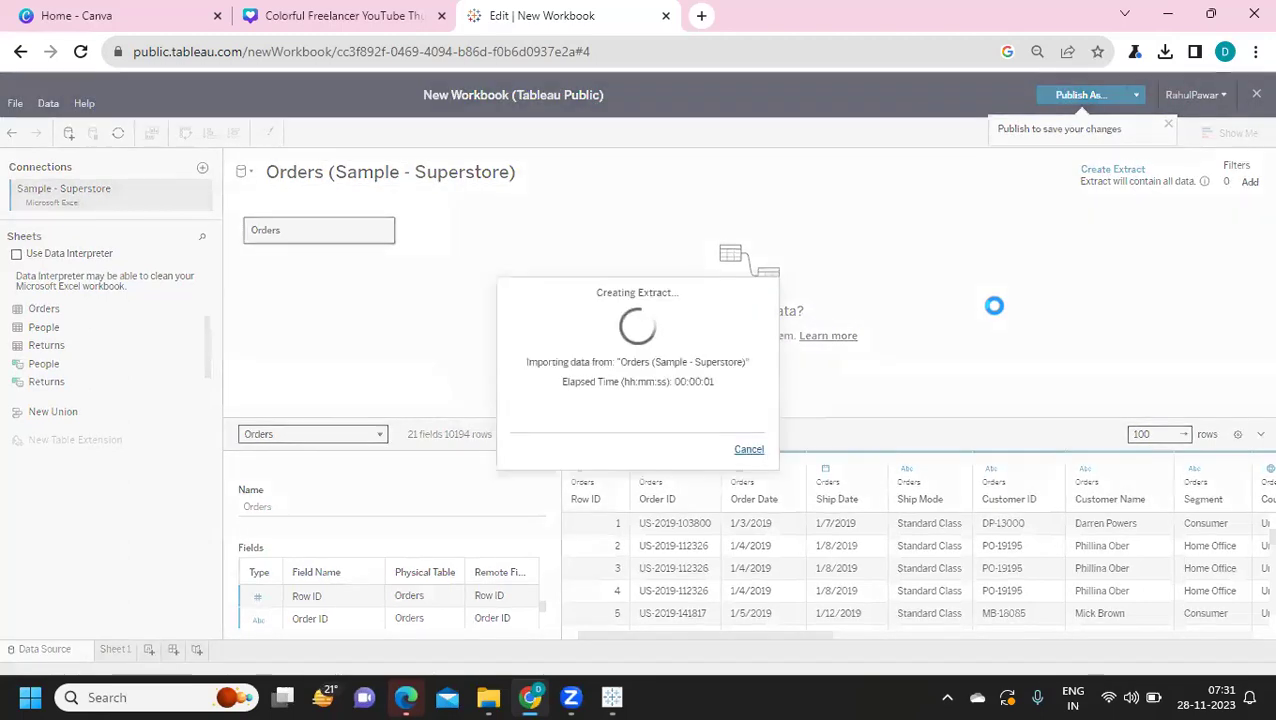
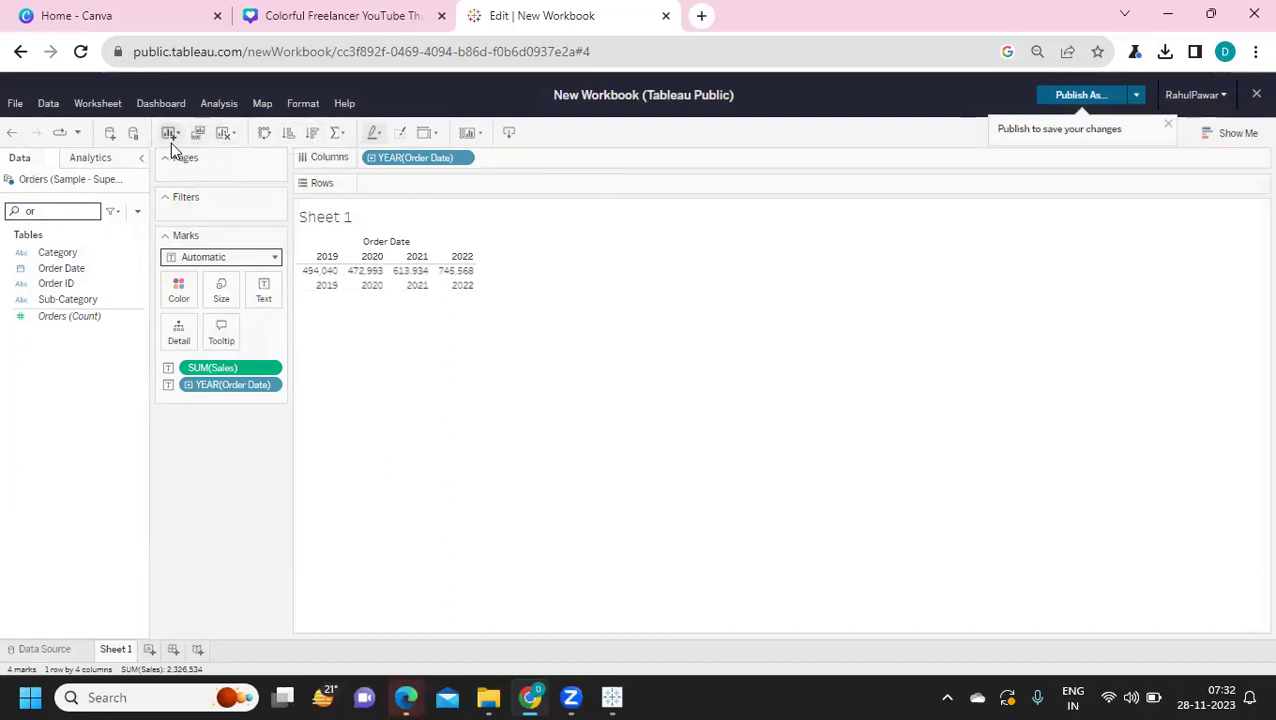
- Fit Sheet 1 to Entire View and format the year and sales label text as bold in the Tableau Bold font
click(436, 140)
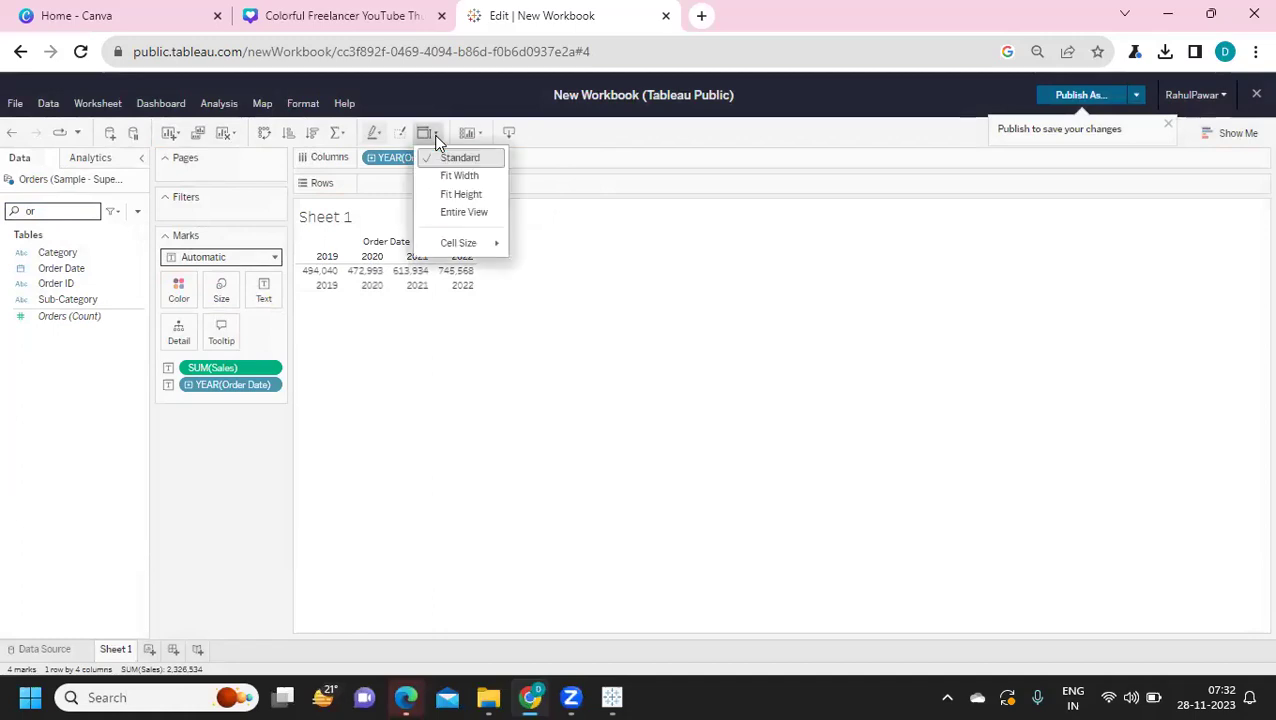
click(464, 212)
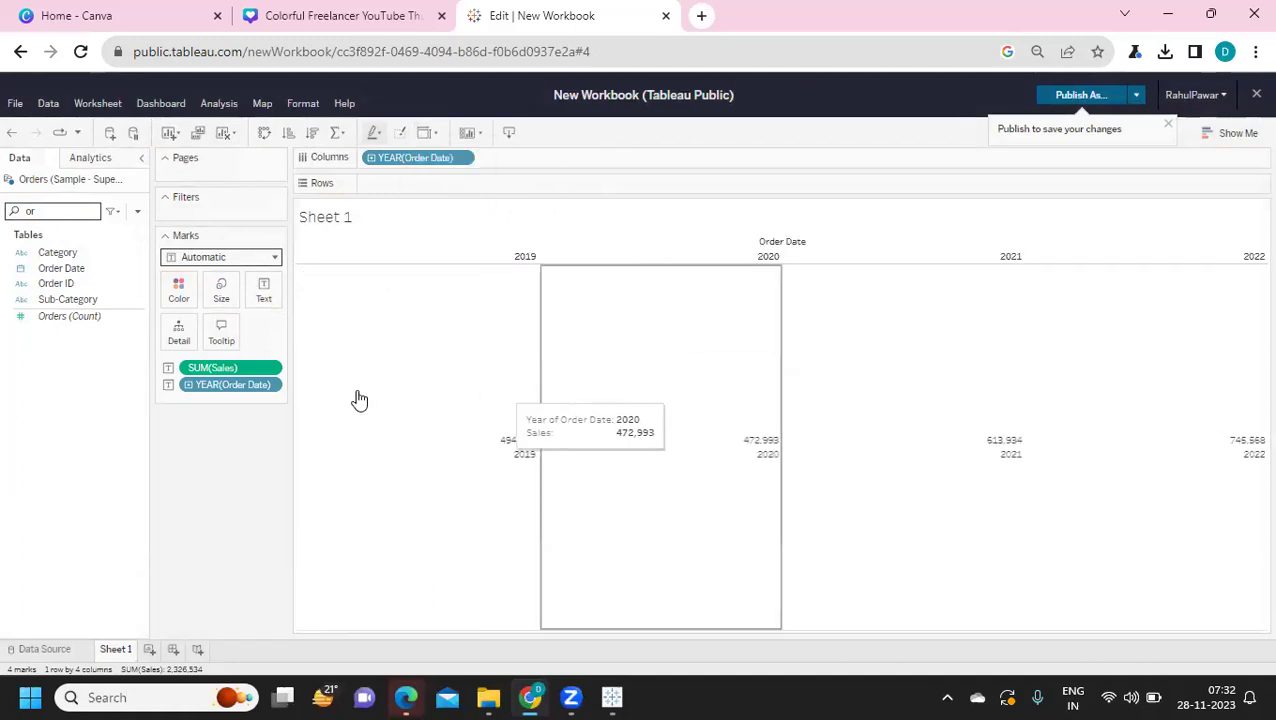
click(265, 297)
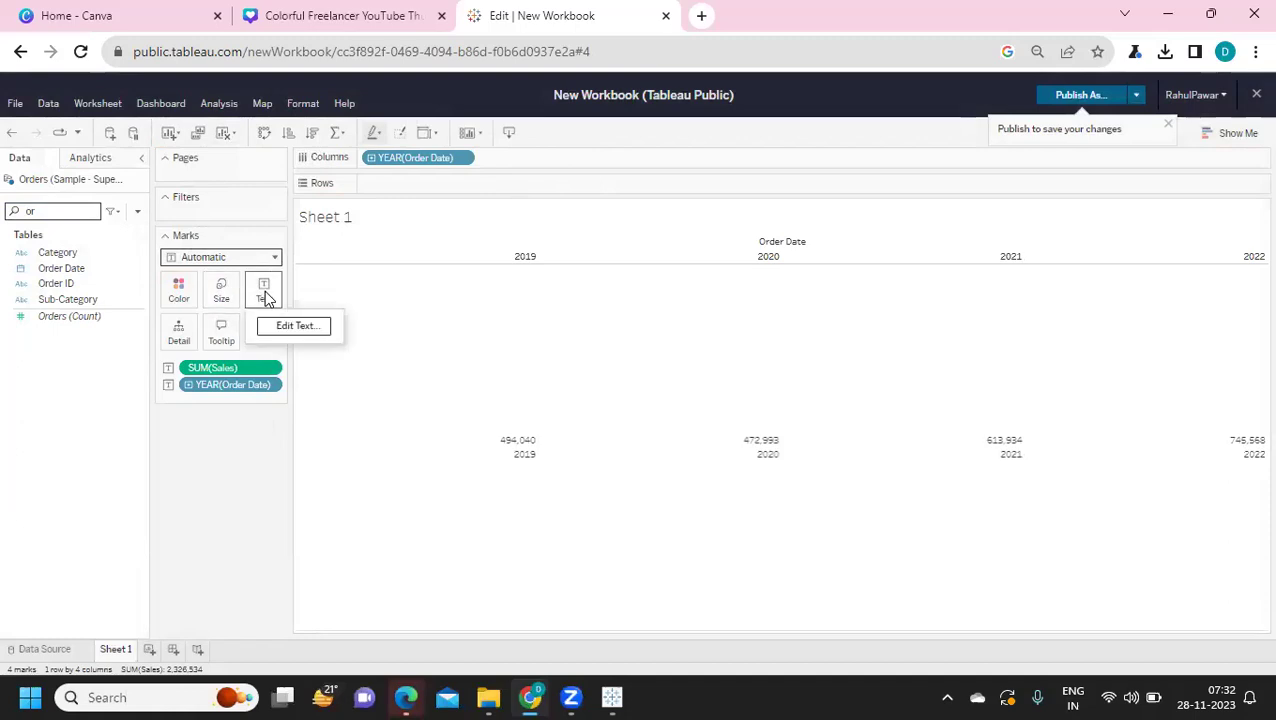
click(303, 329)
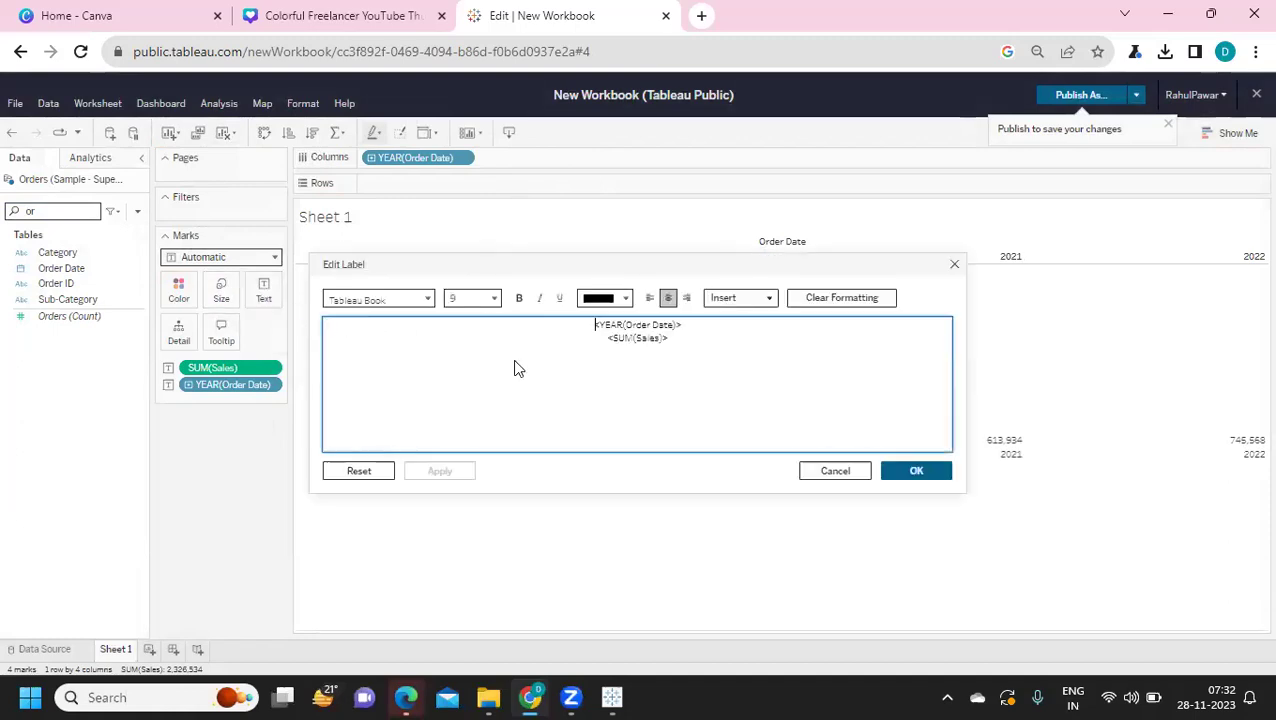
drag(698, 337, 577, 319)
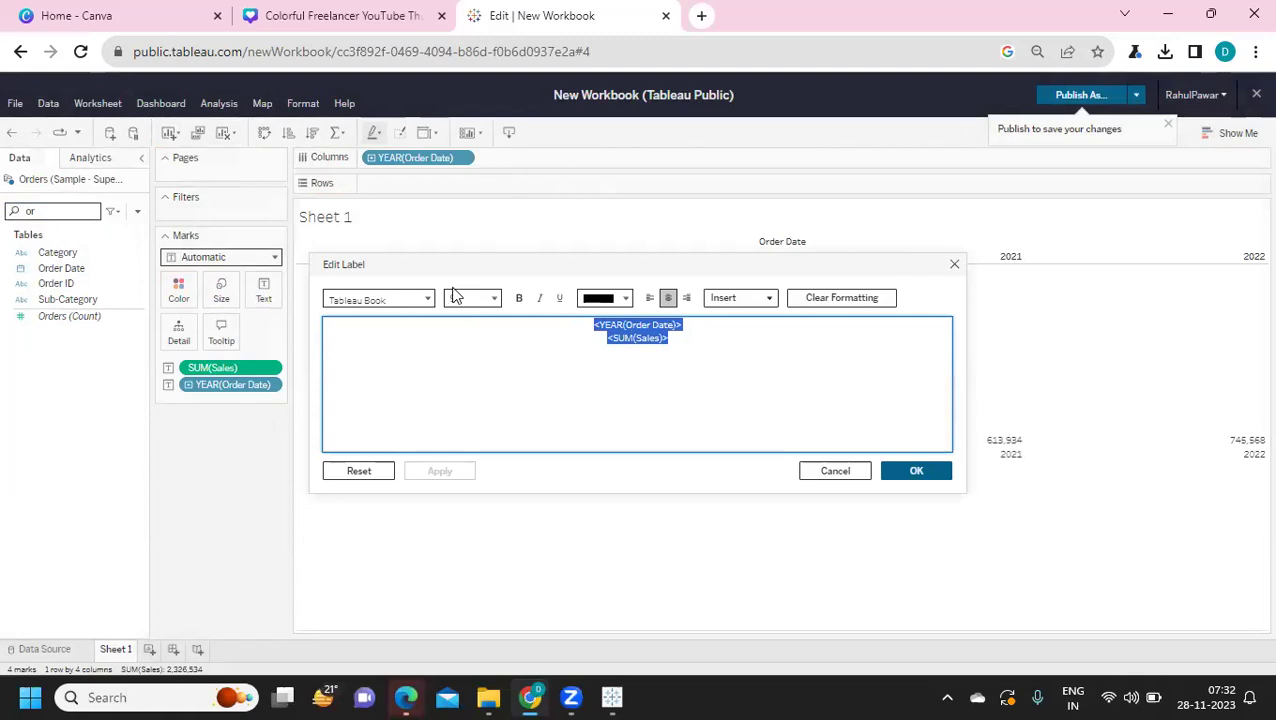
click(518, 297)
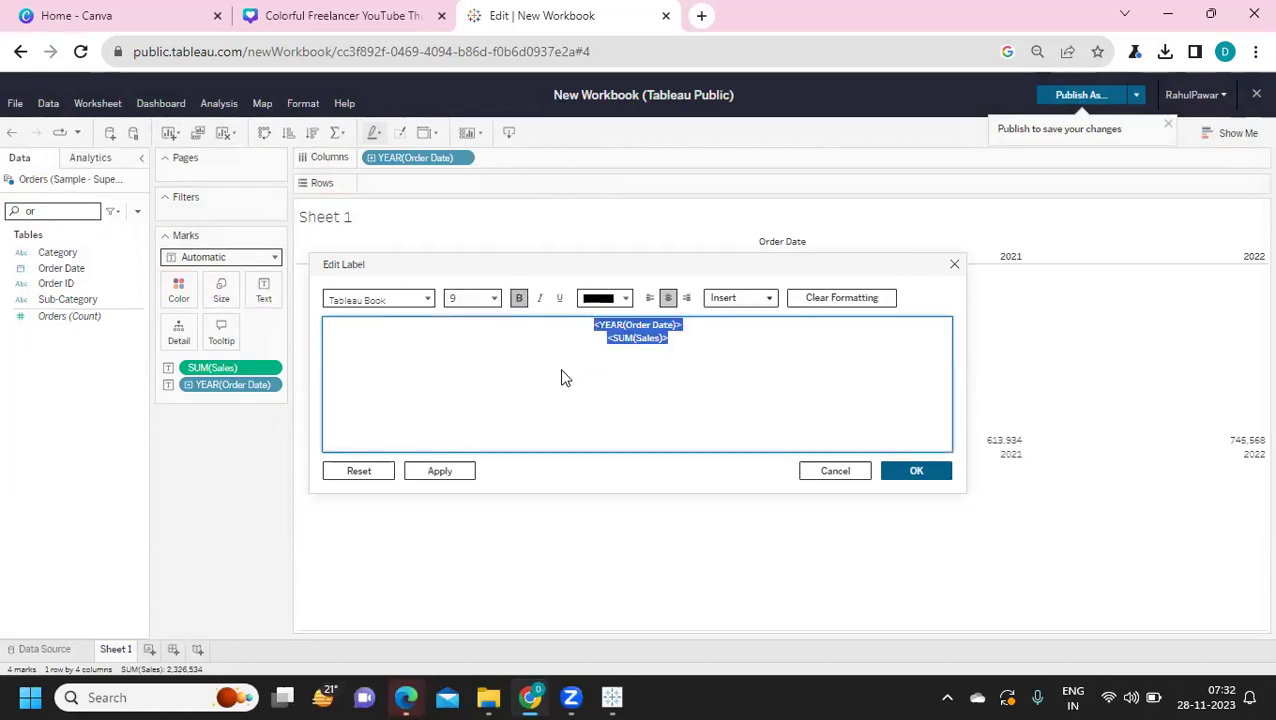
click(428, 299)
click(376, 411)
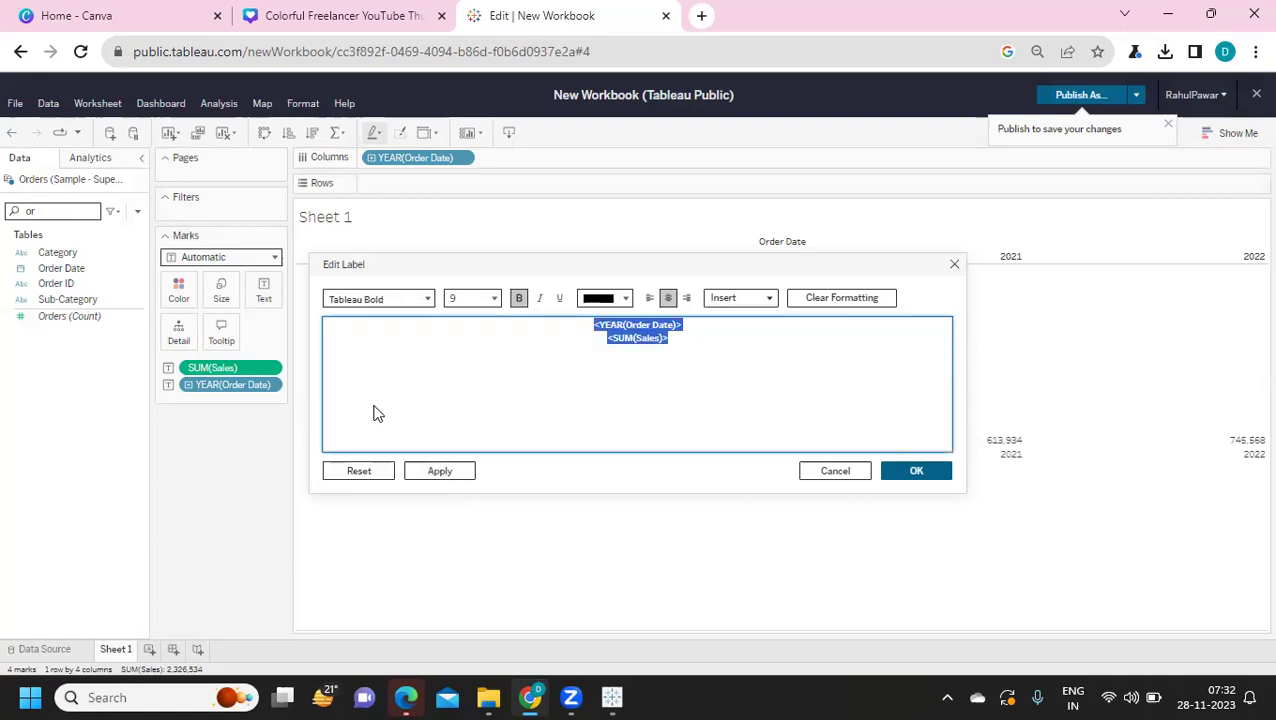
click(917, 472)
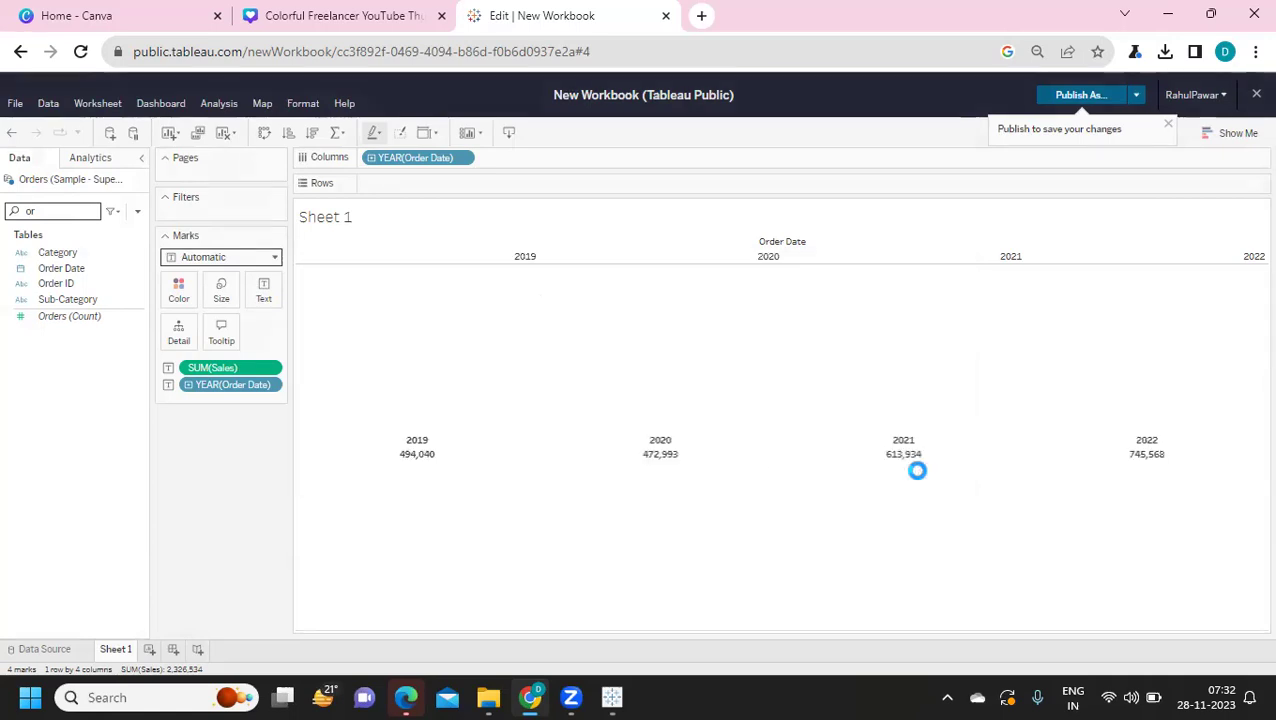
- Set the year and sales label text to font size 12
mouse_move(416, 416)
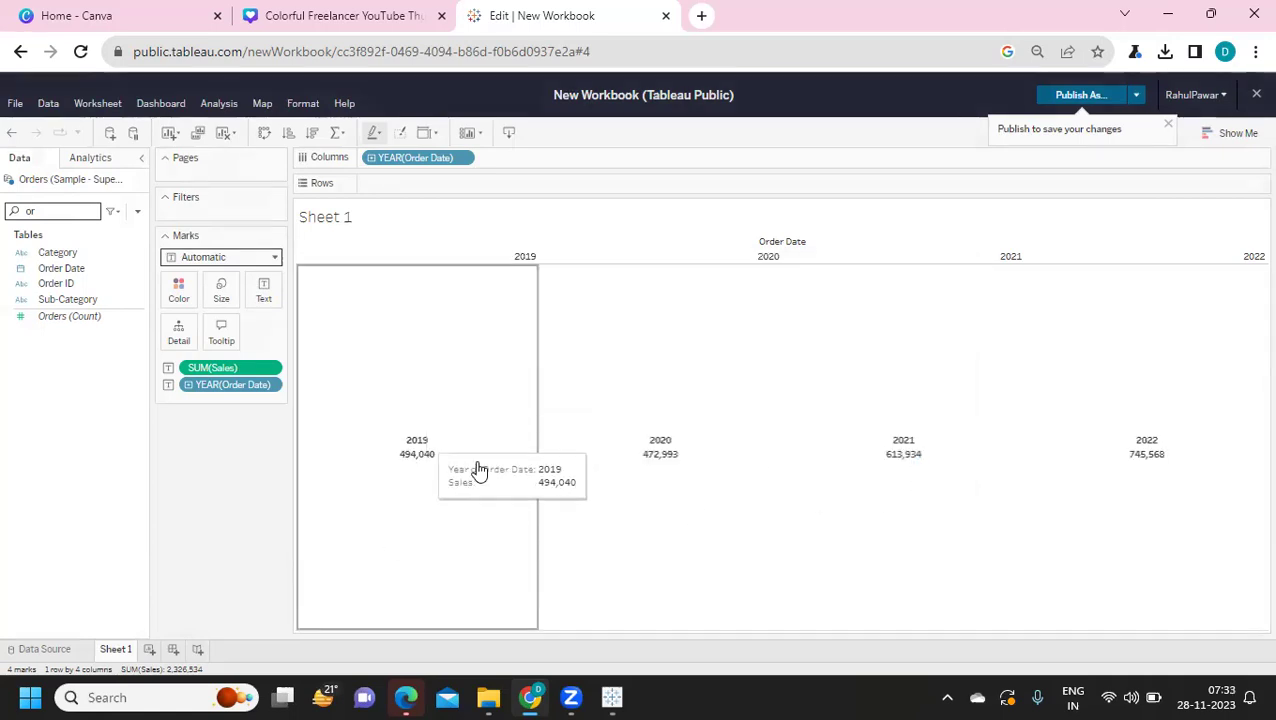
click(261, 302)
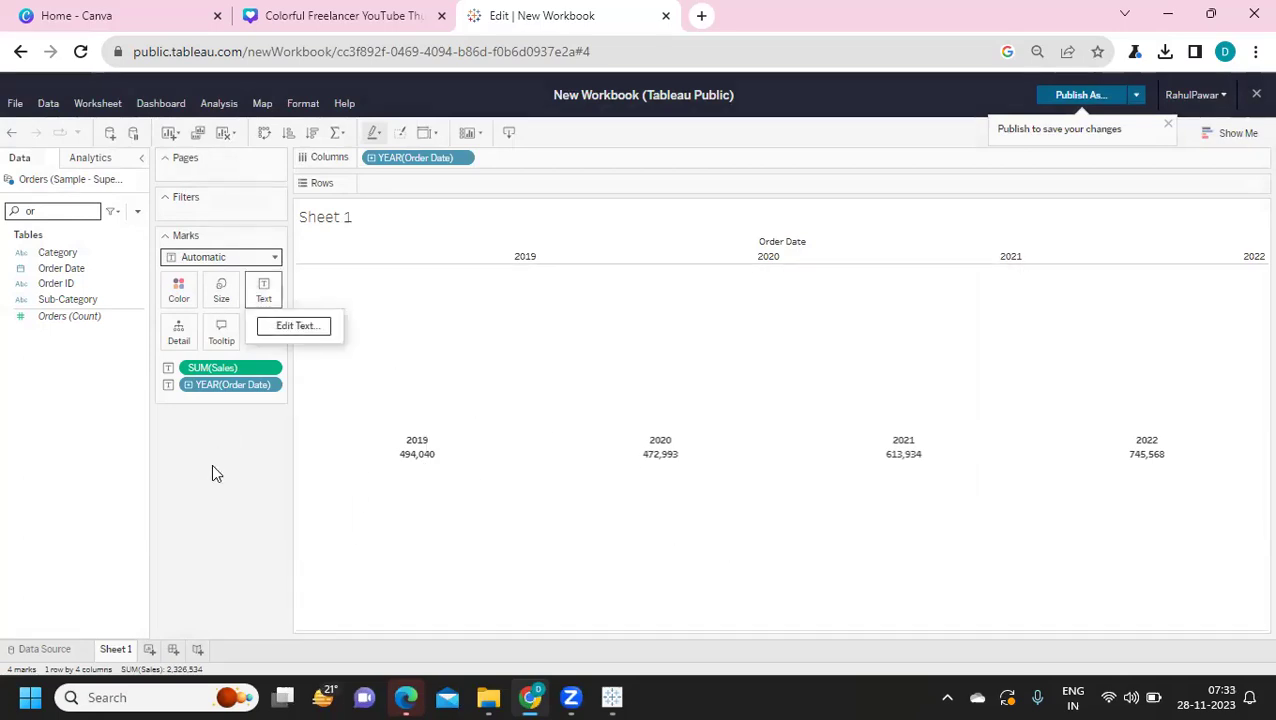
click(310, 330)
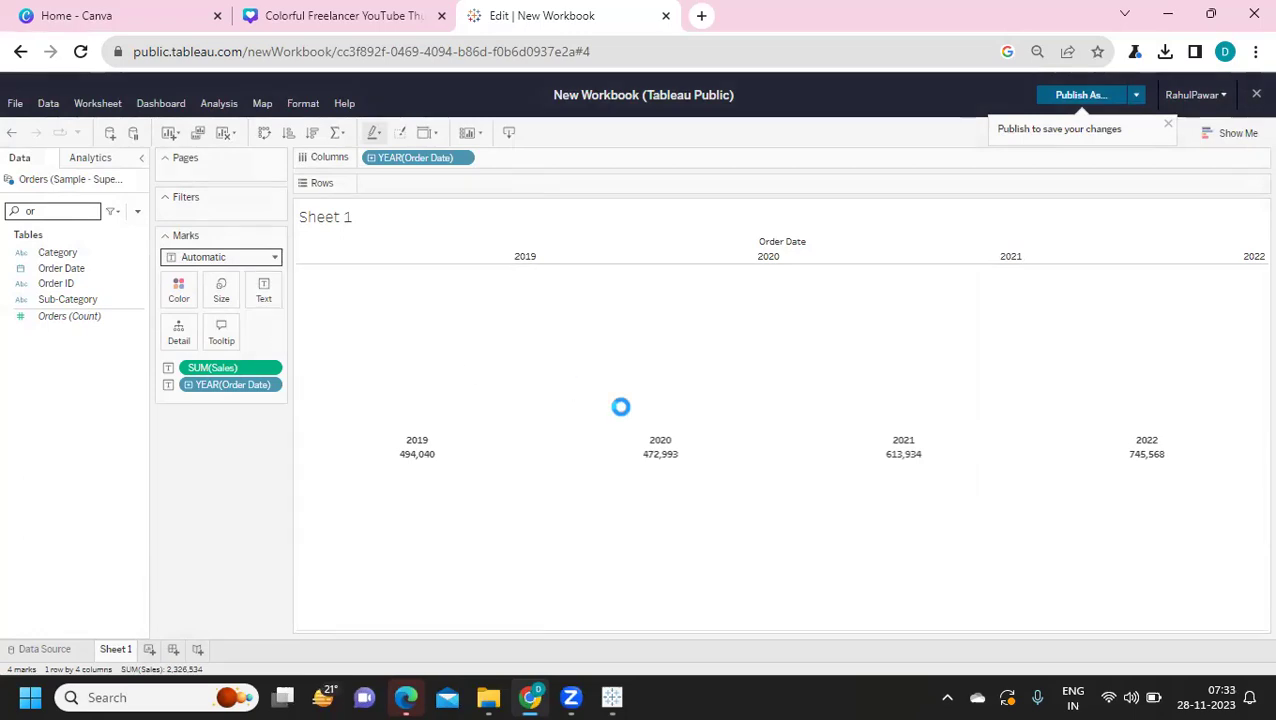
drag(668, 340, 545, 320)
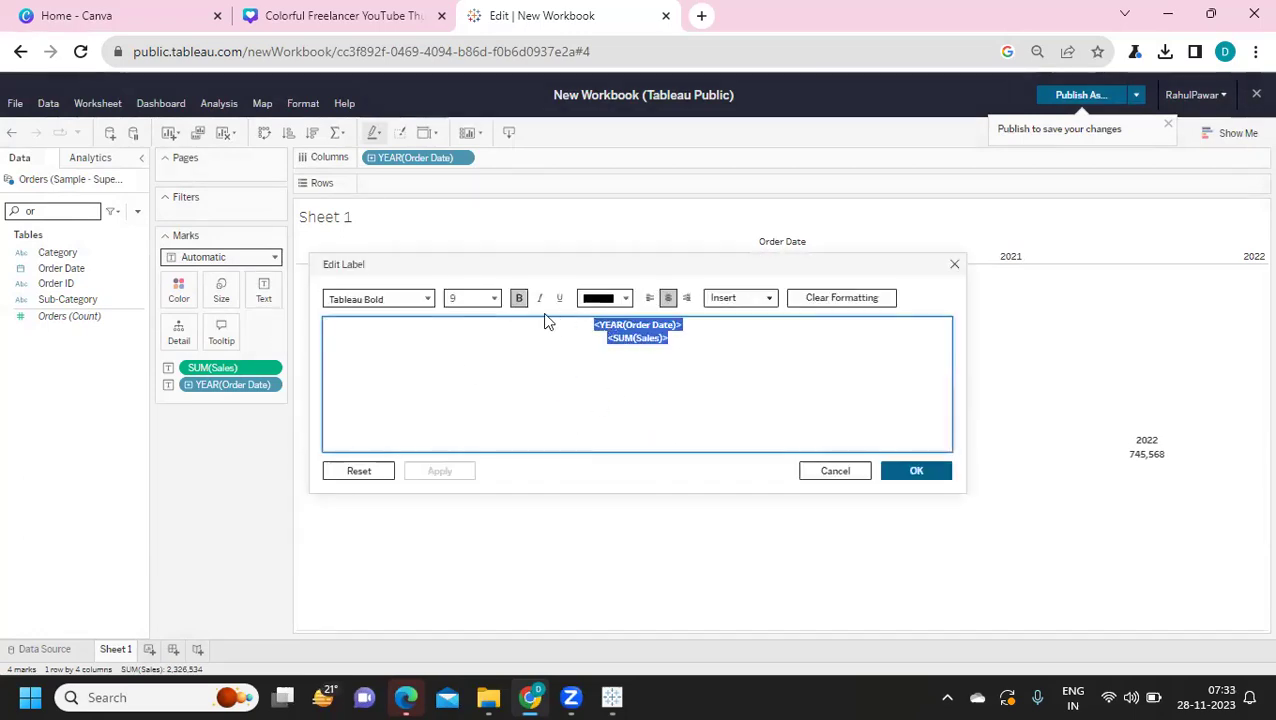
click(488, 298)
click(471, 393)
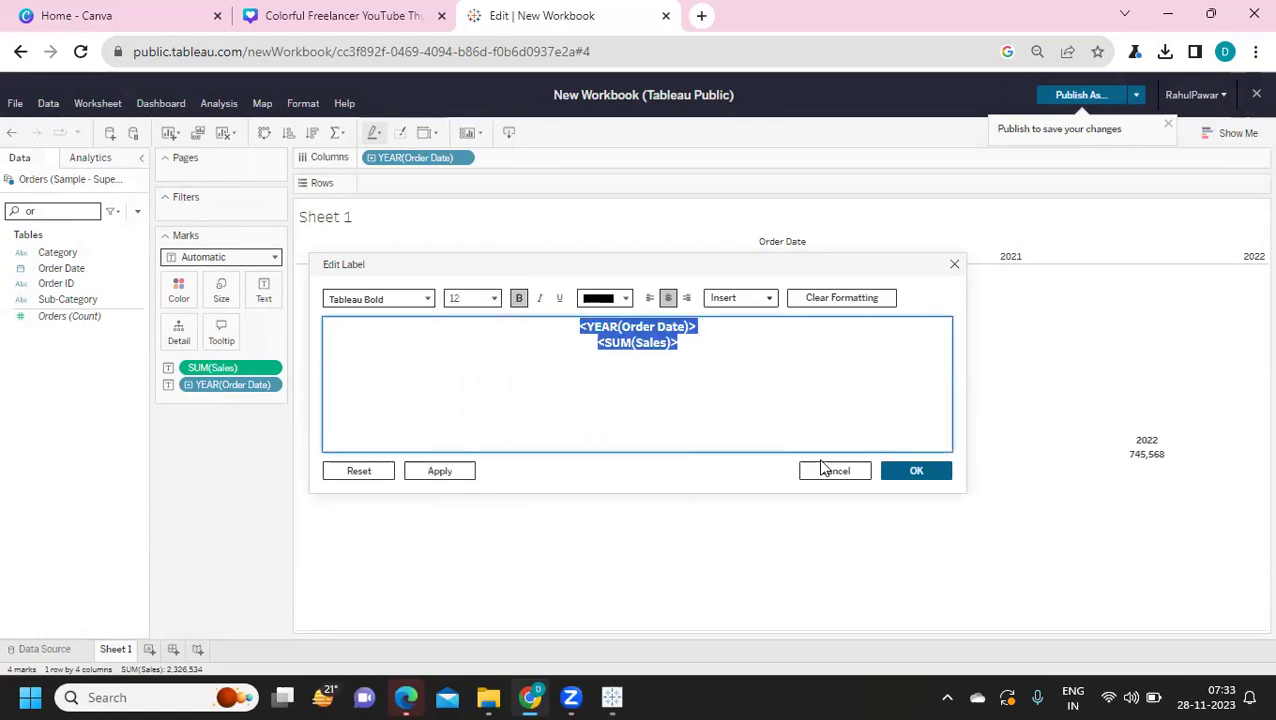
click(900, 474)
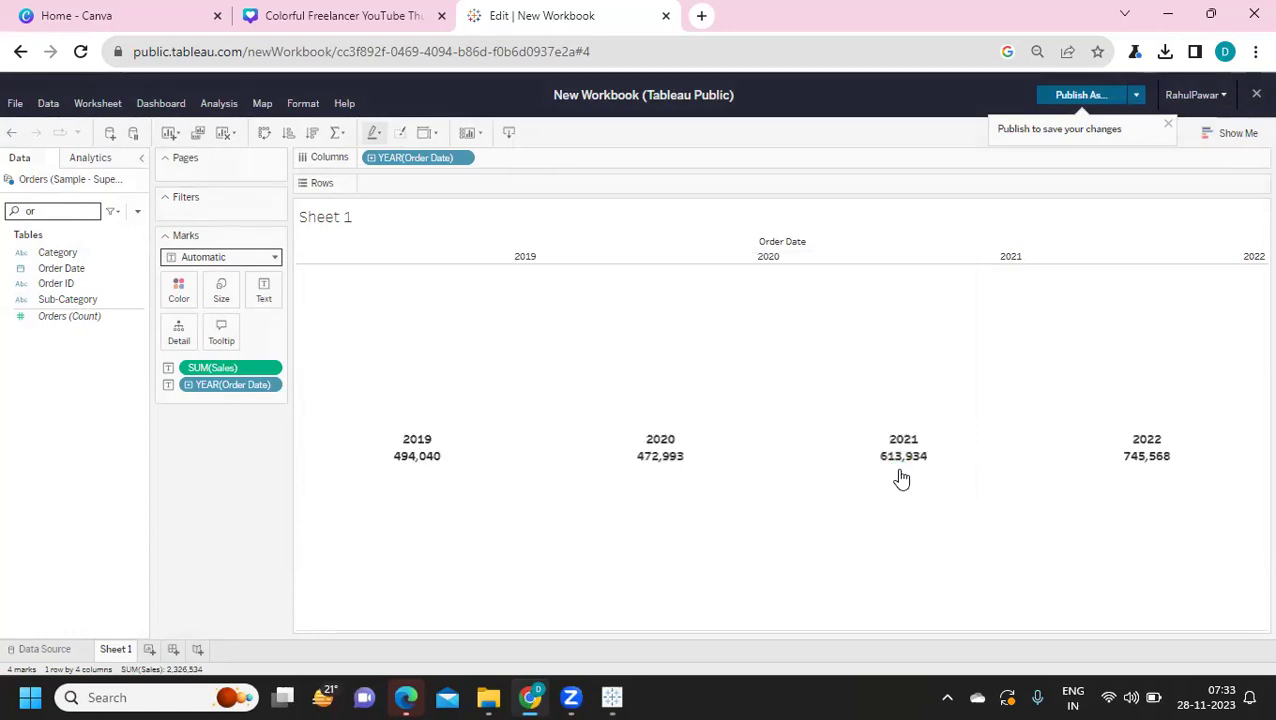
- Enlarge the year and sales label text to font size 14
click(275, 258)
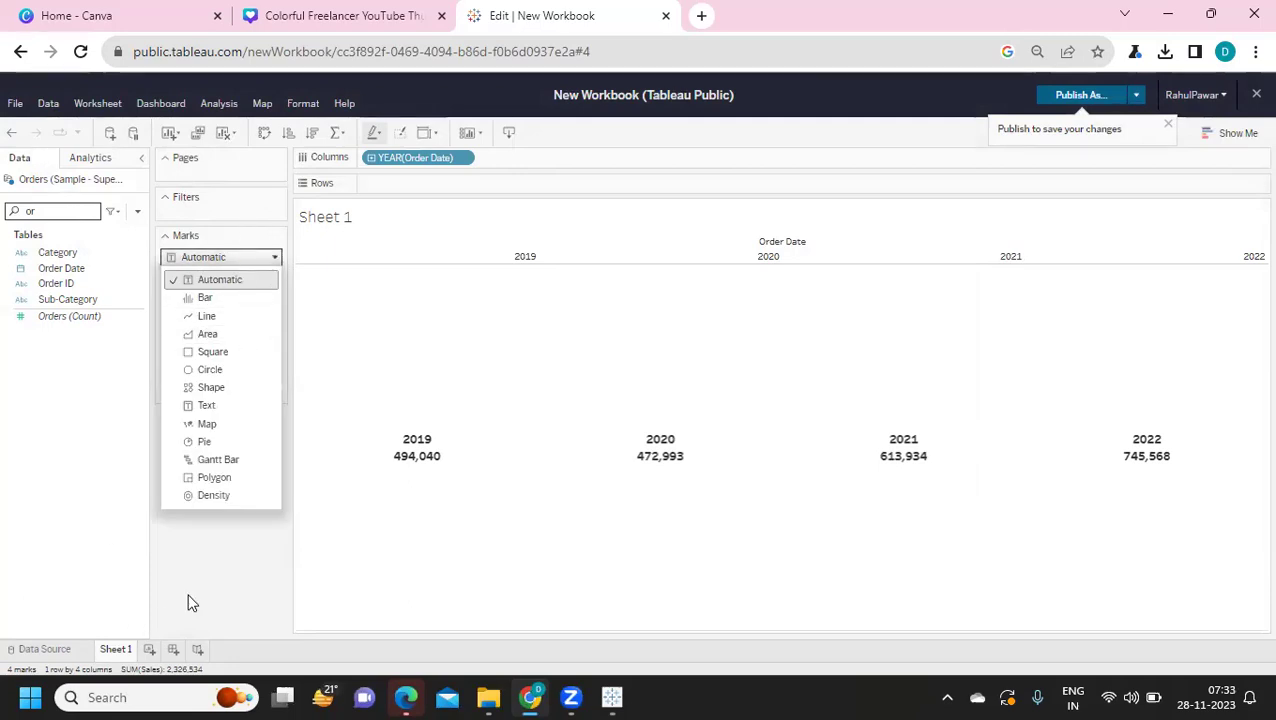
click(190, 596)
click(263, 288)
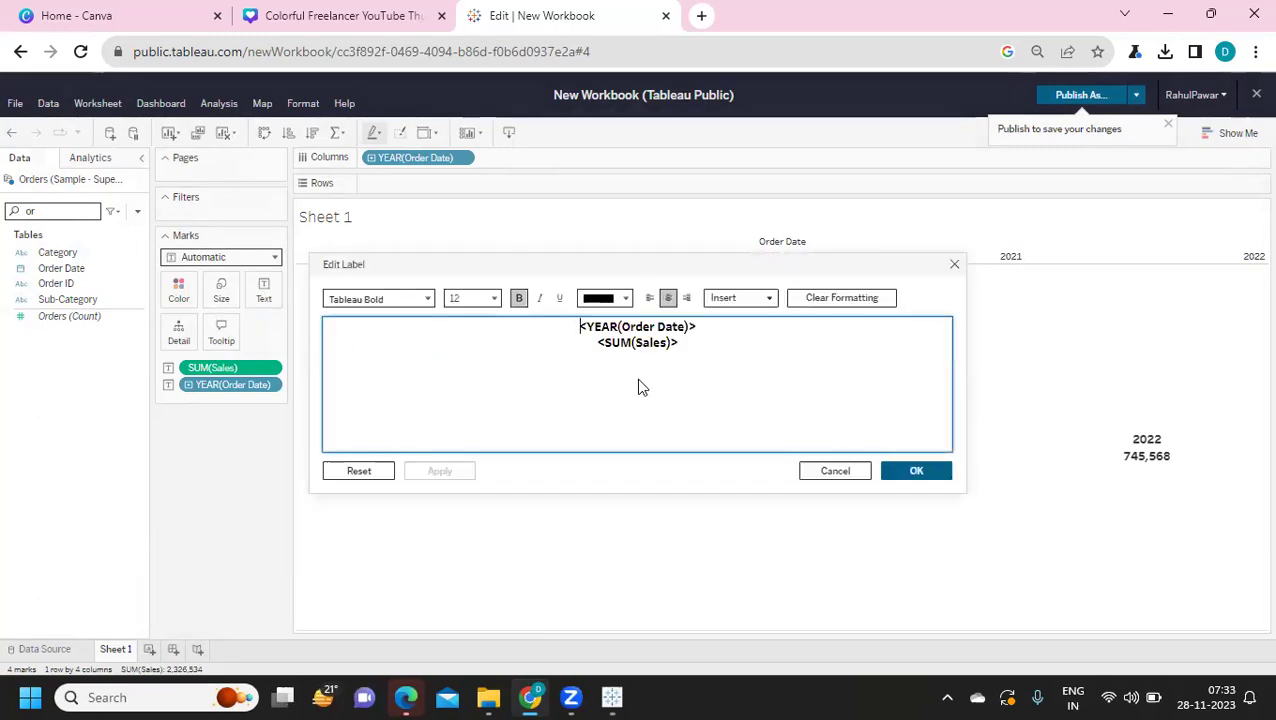
drag(681, 344, 572, 326)
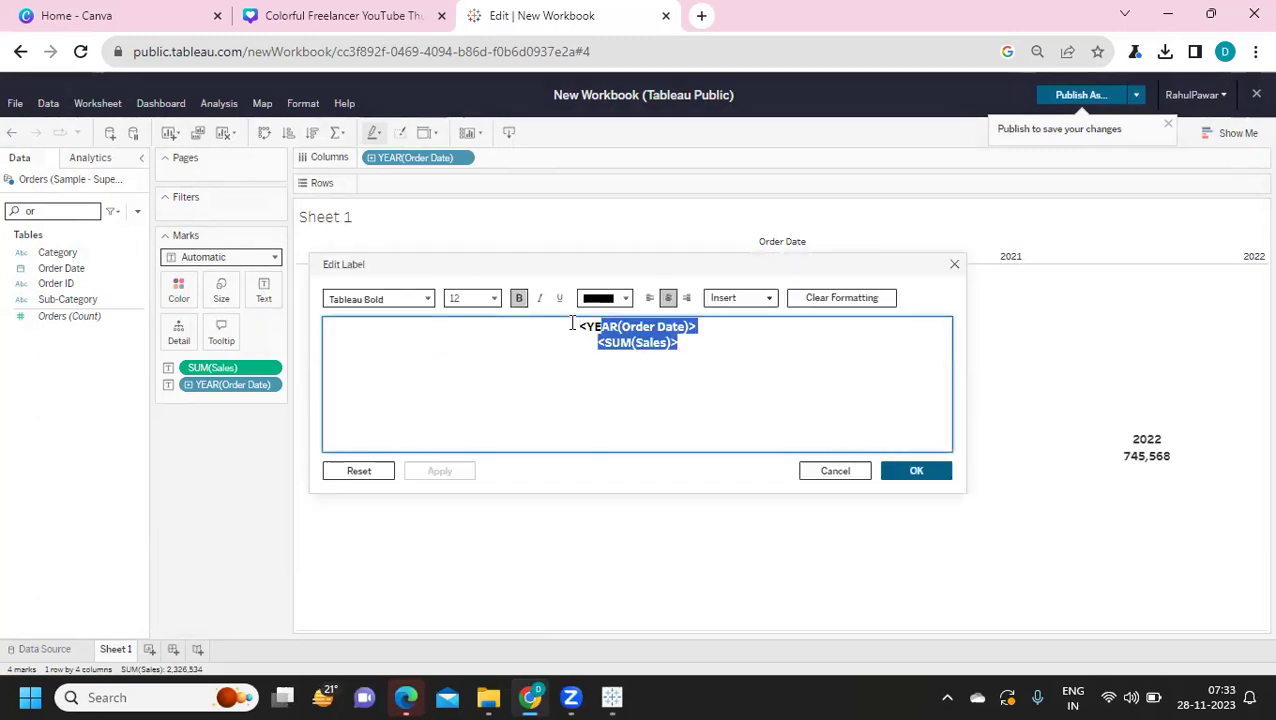
click(494, 298)
click(476, 410)
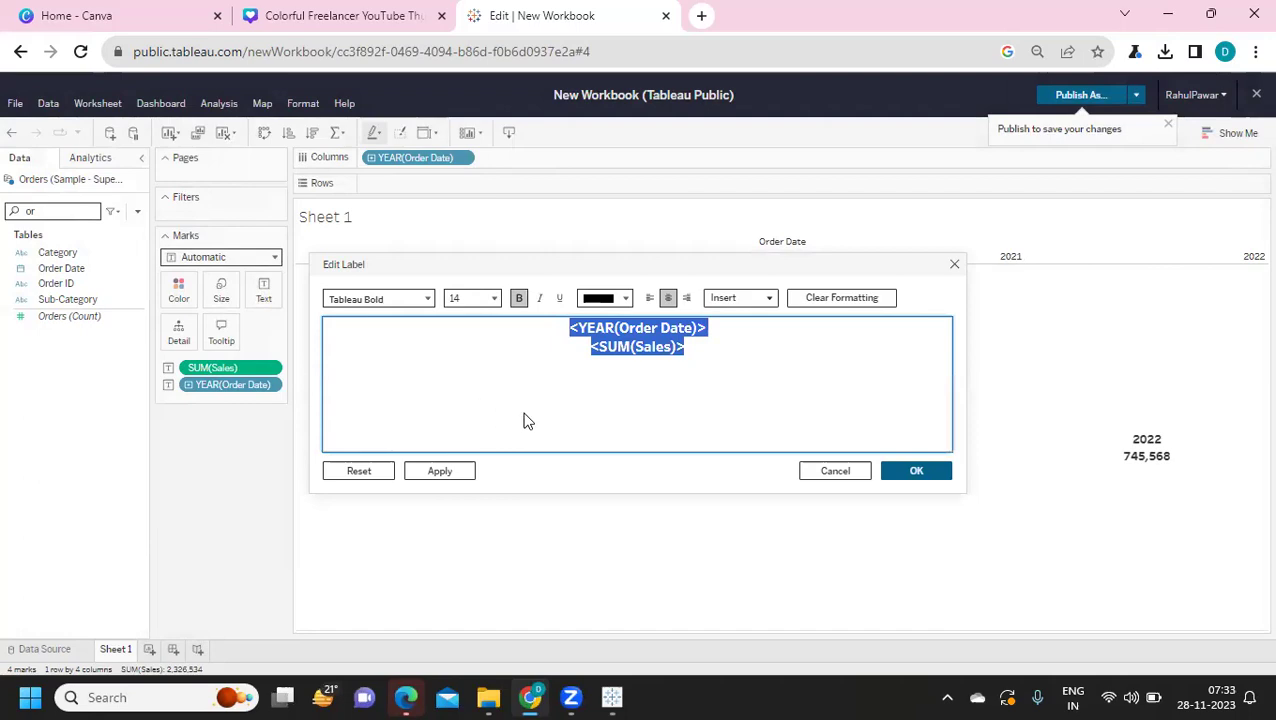
click(934, 474)
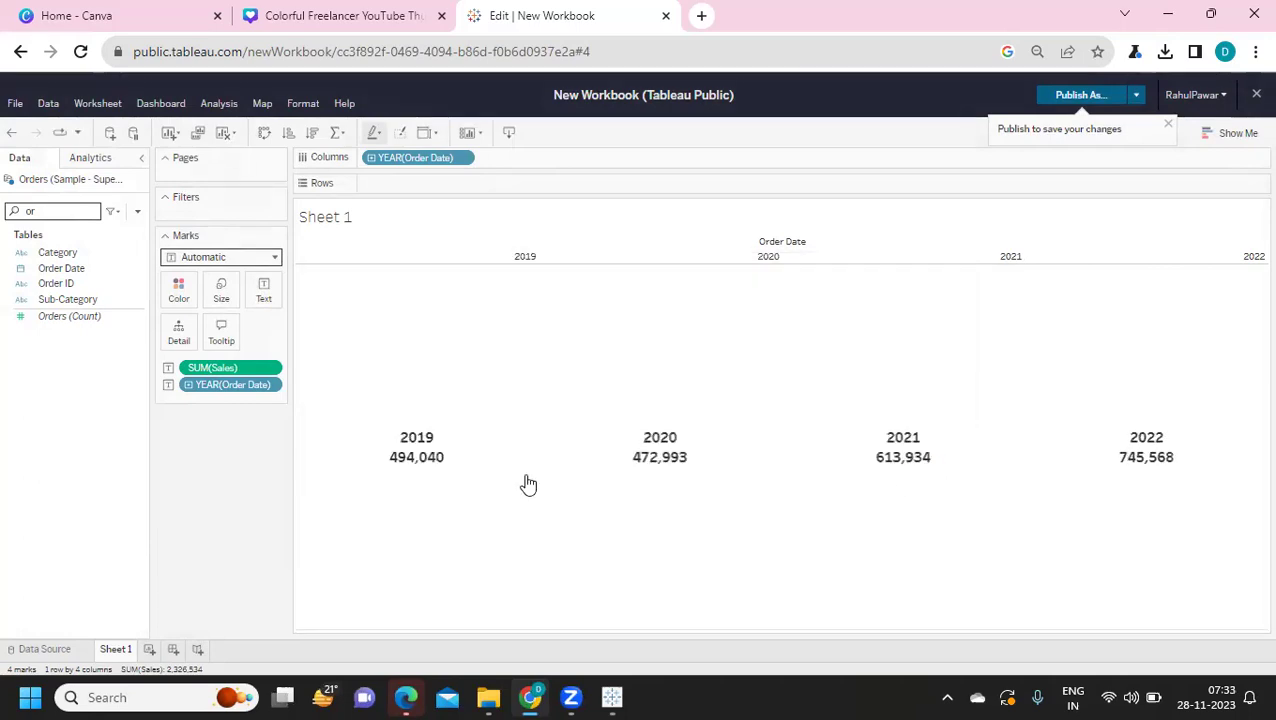
- Rename Sheet 1 as "sales Per Year"
double_click(118, 650)
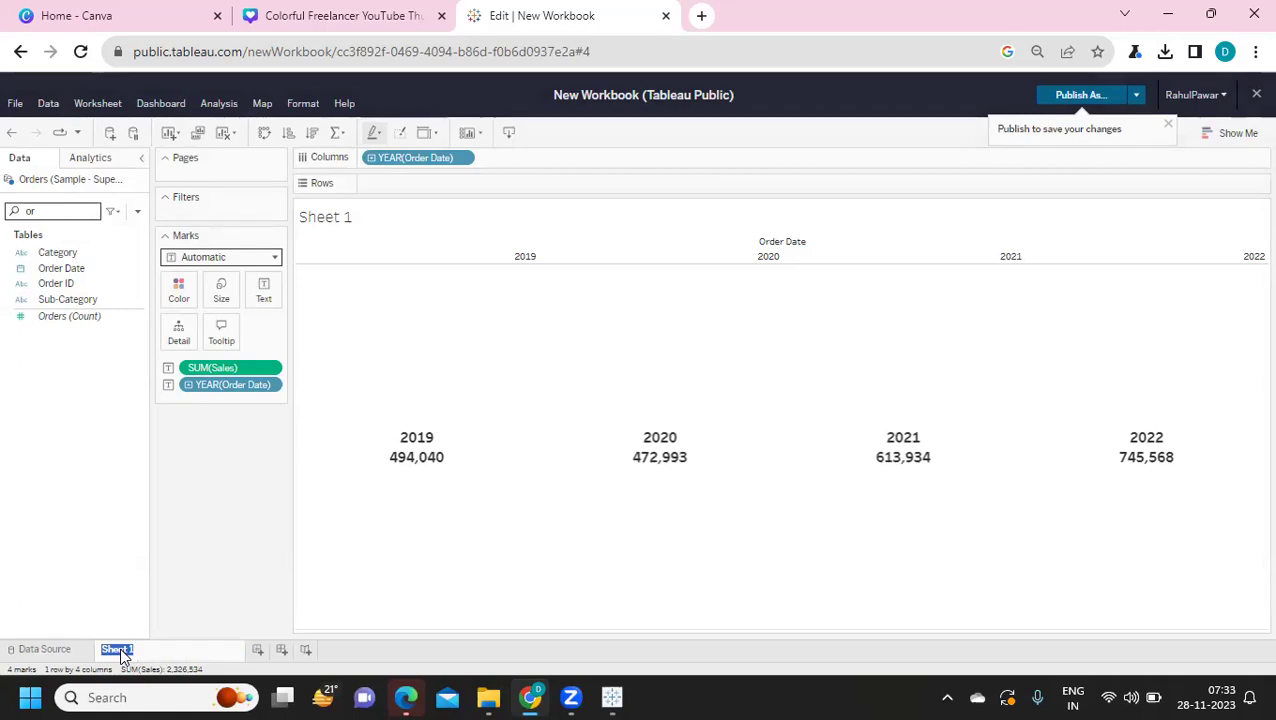
text(Or)
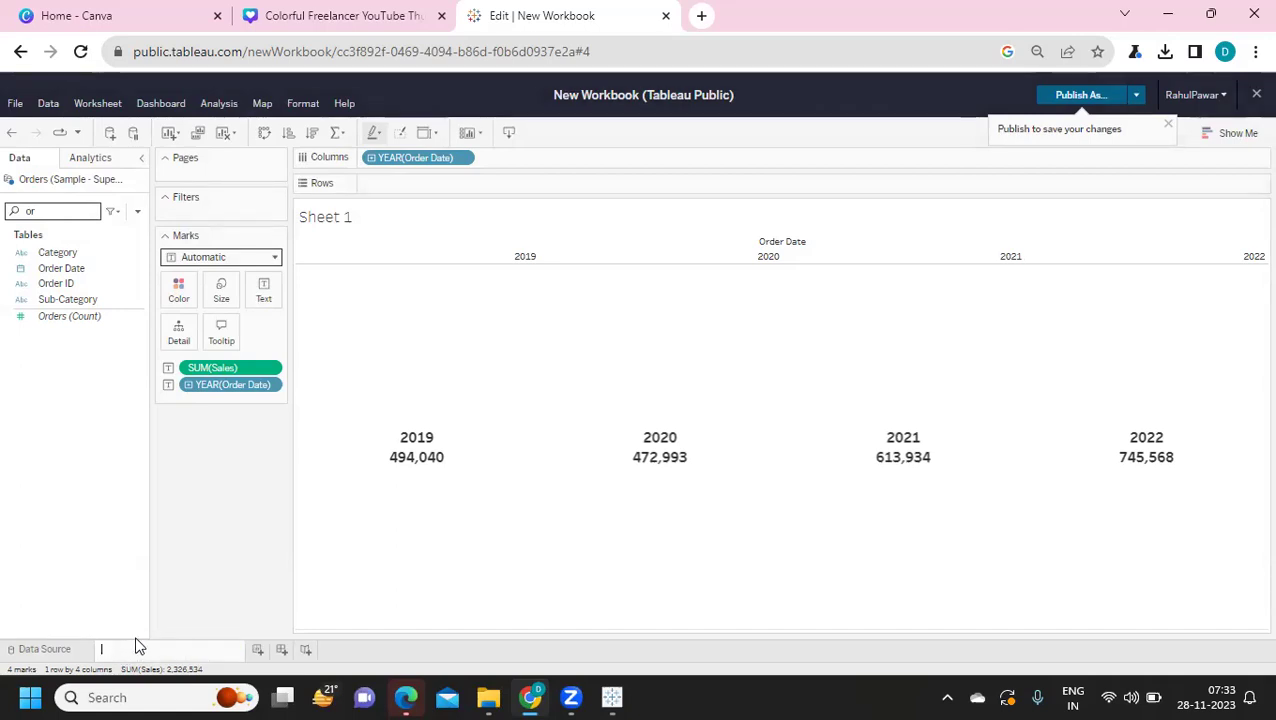
text(sales t)
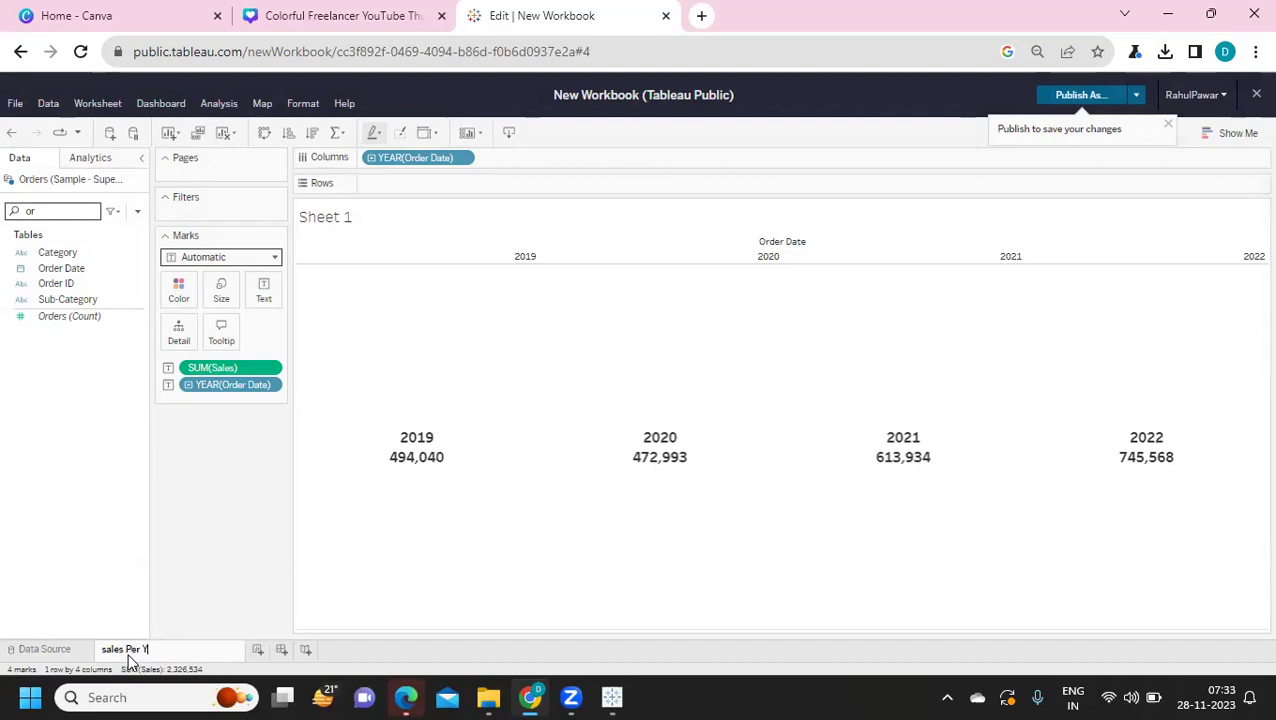
key(Return)
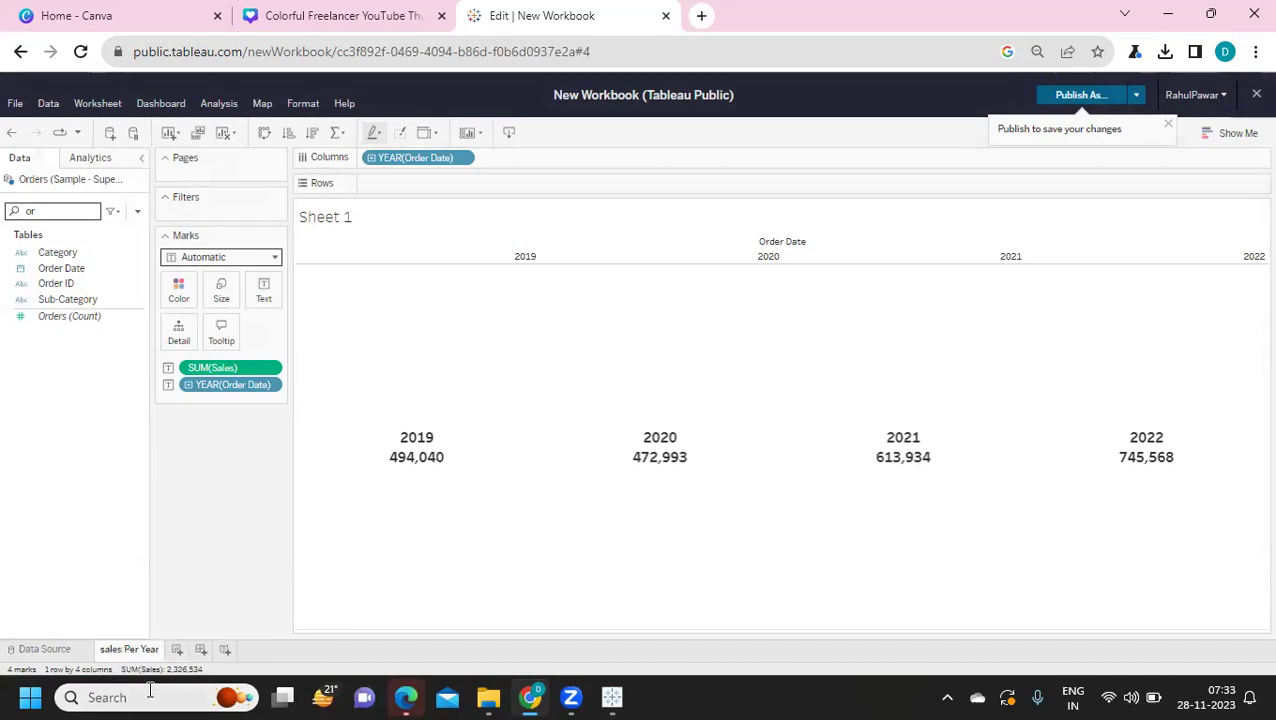
- Create a new worksheet with Sub-Category on Rows and Sales on Columns
click(177, 649)
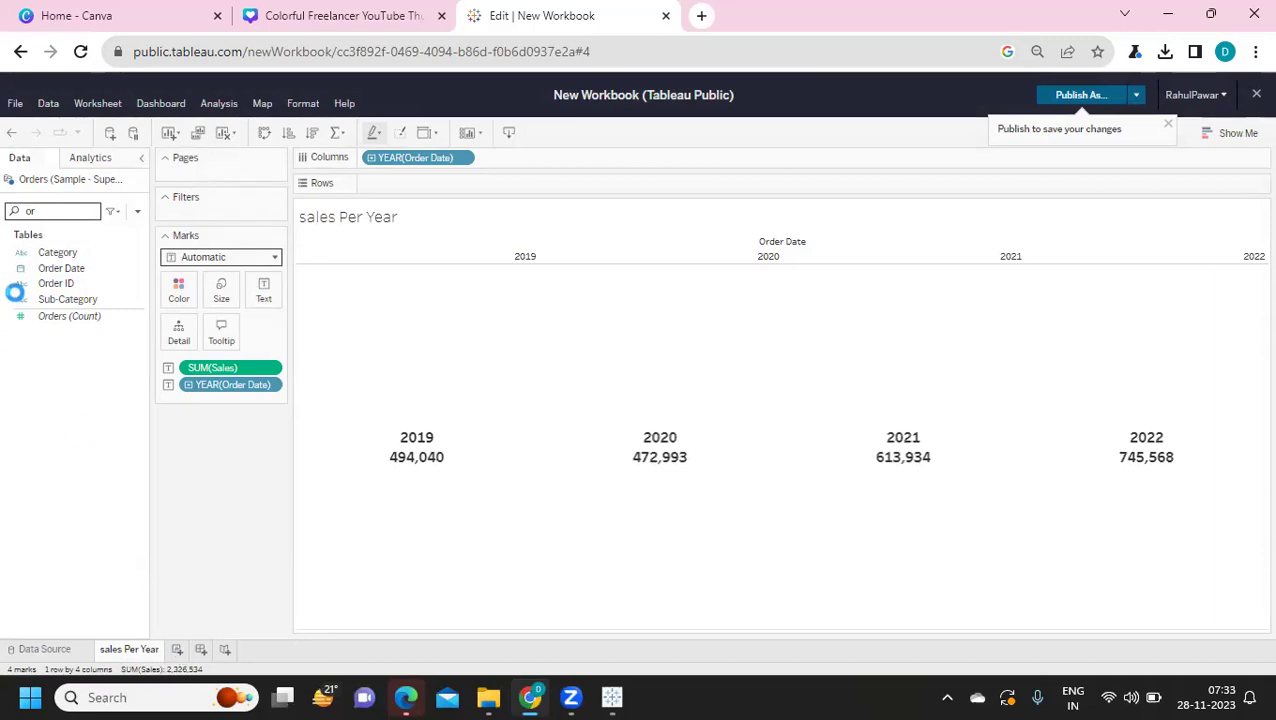
click(68, 300)
drag(104, 279, 426, 184)
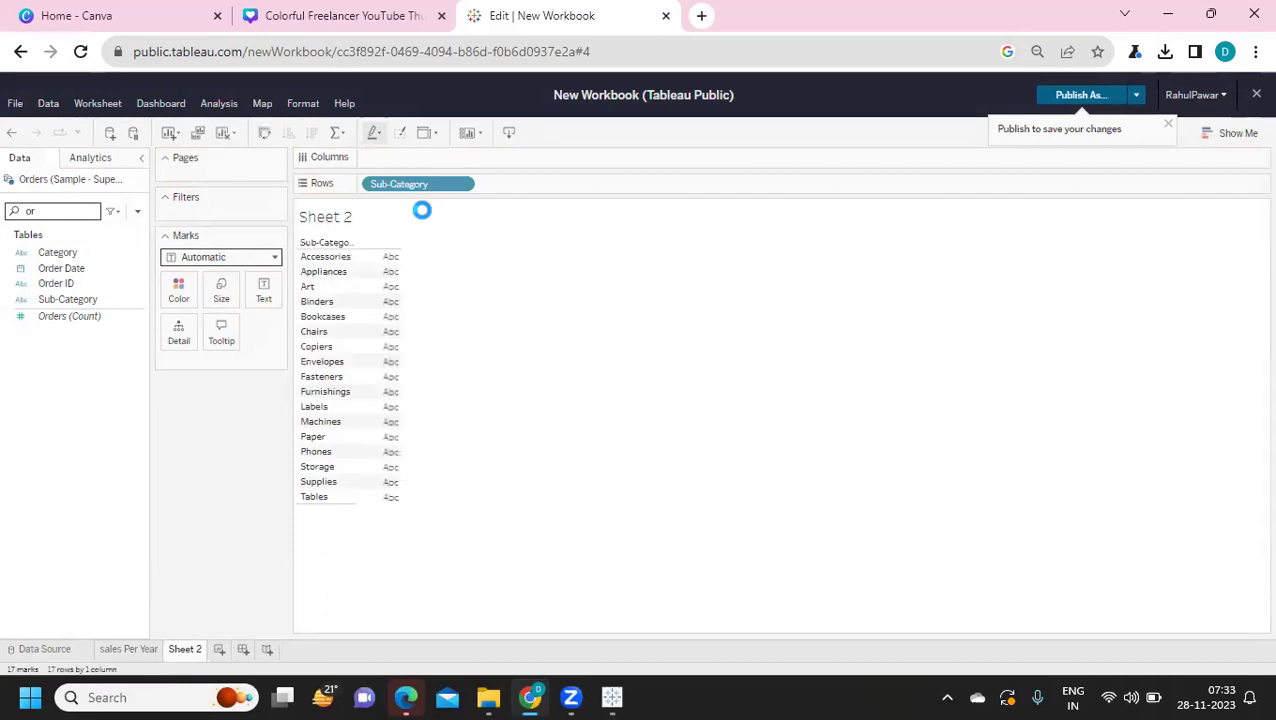
click(50, 205)
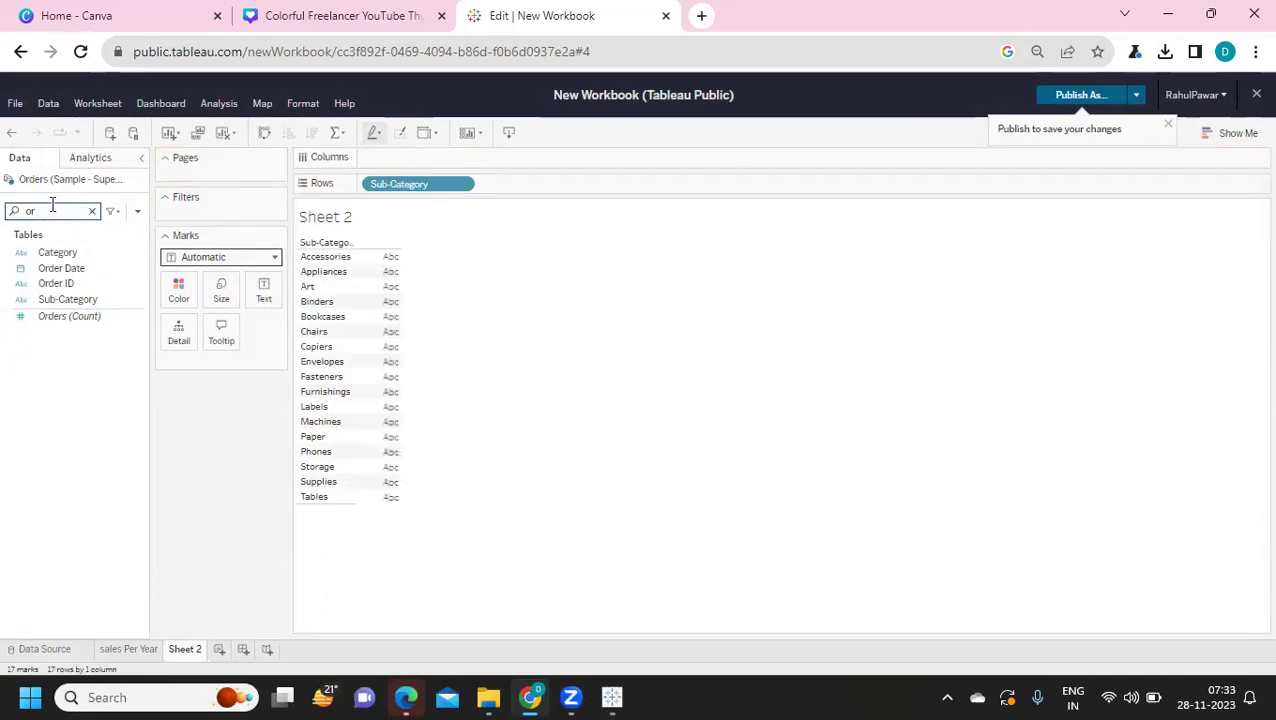
double_click(52, 205)
text(sa)
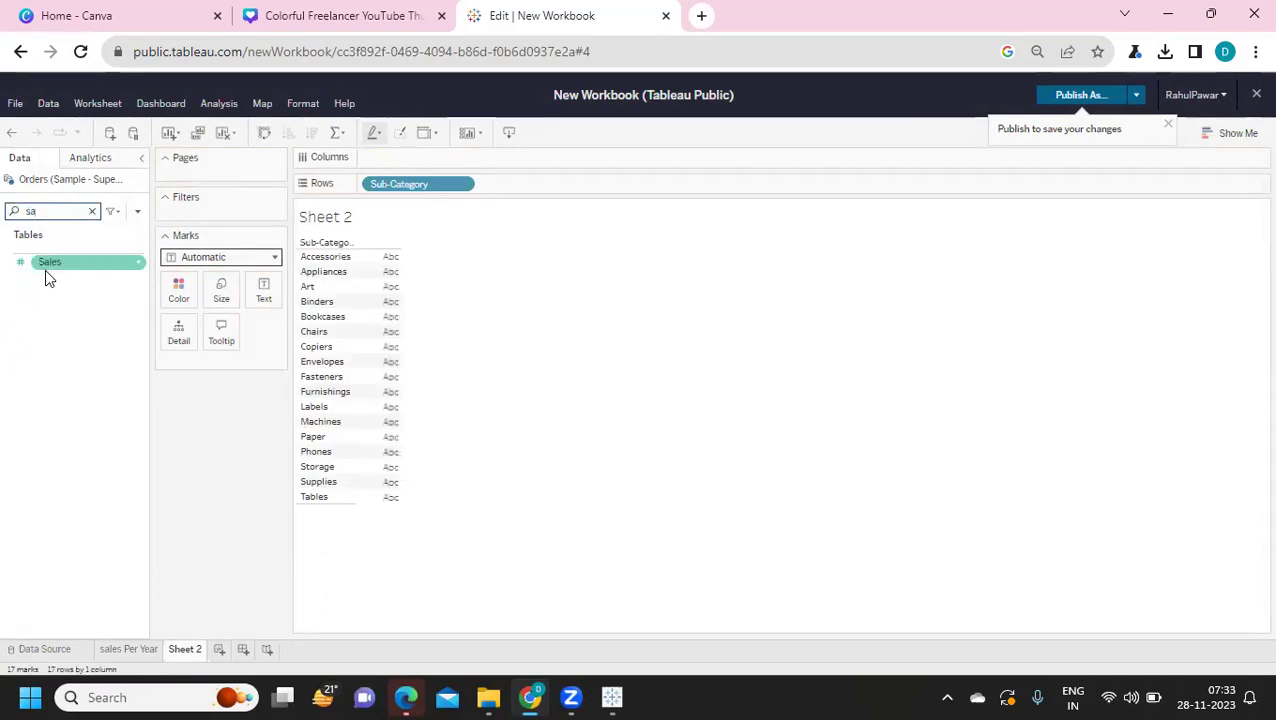
drag(52, 268, 454, 157)
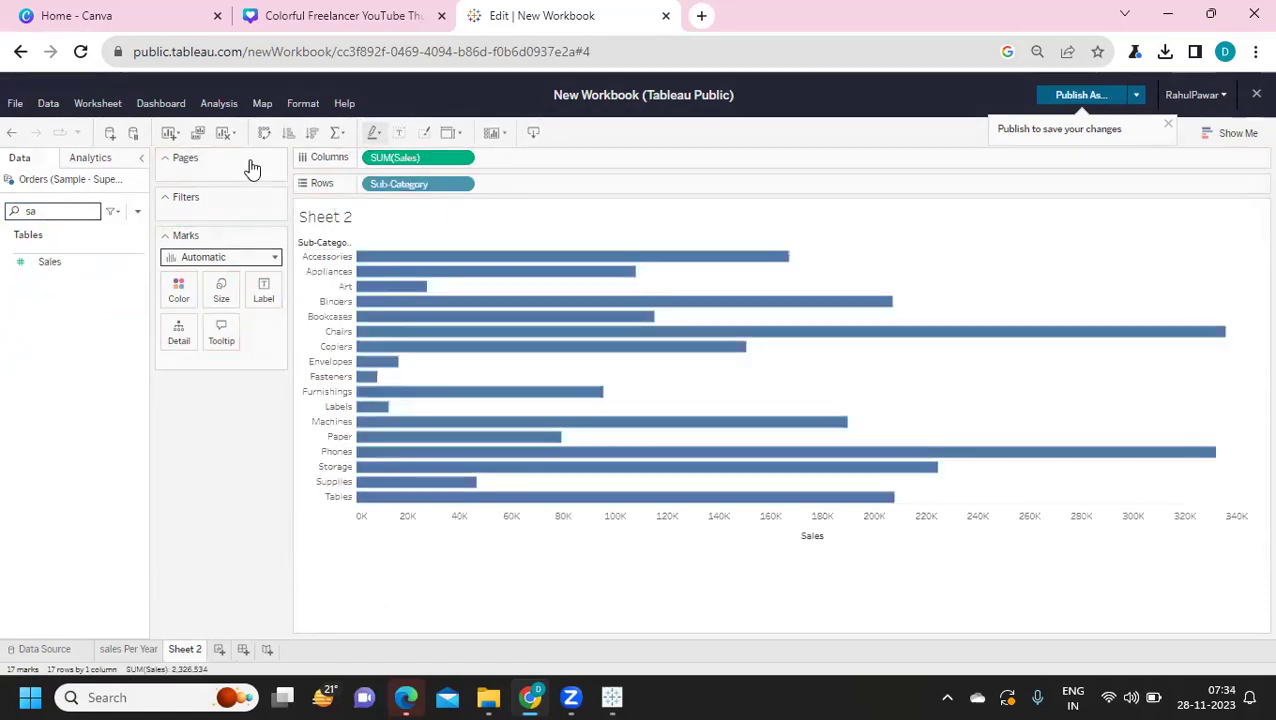
- Sort the sub-category bars by sales in descending order and fit the chart to Entire View
click(312, 134)
click(341, 138)
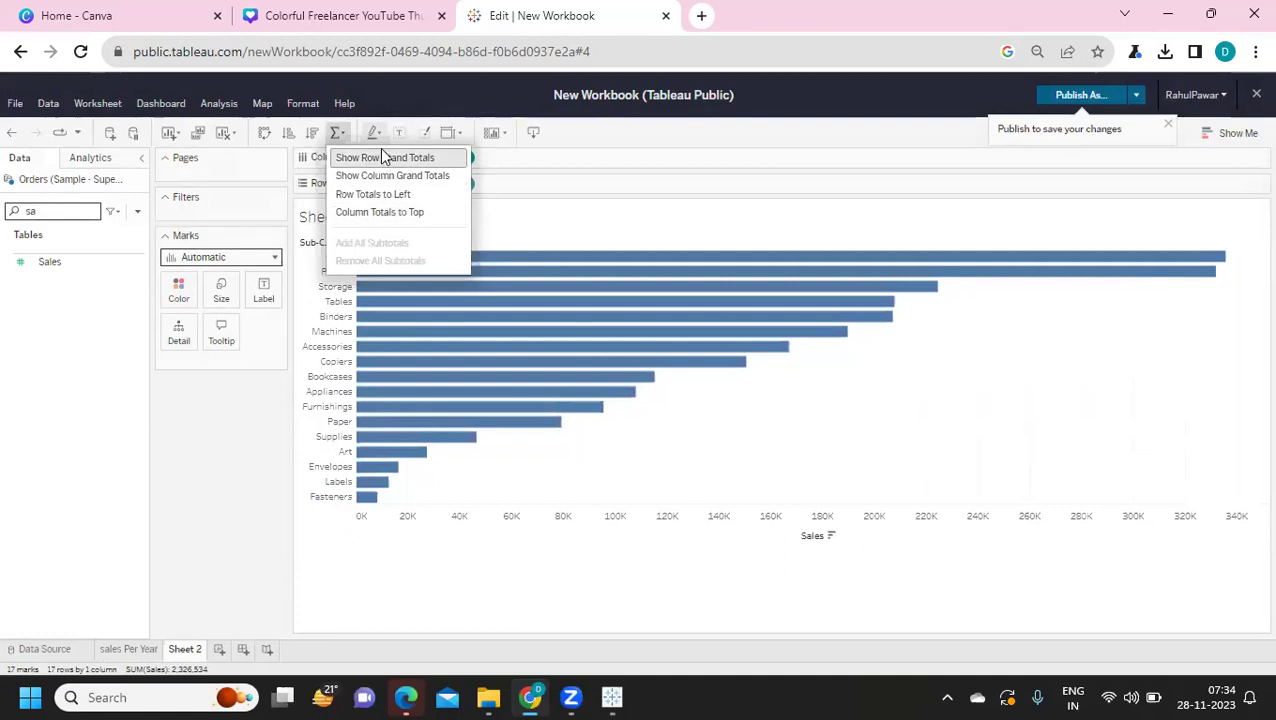
click(501, 131)
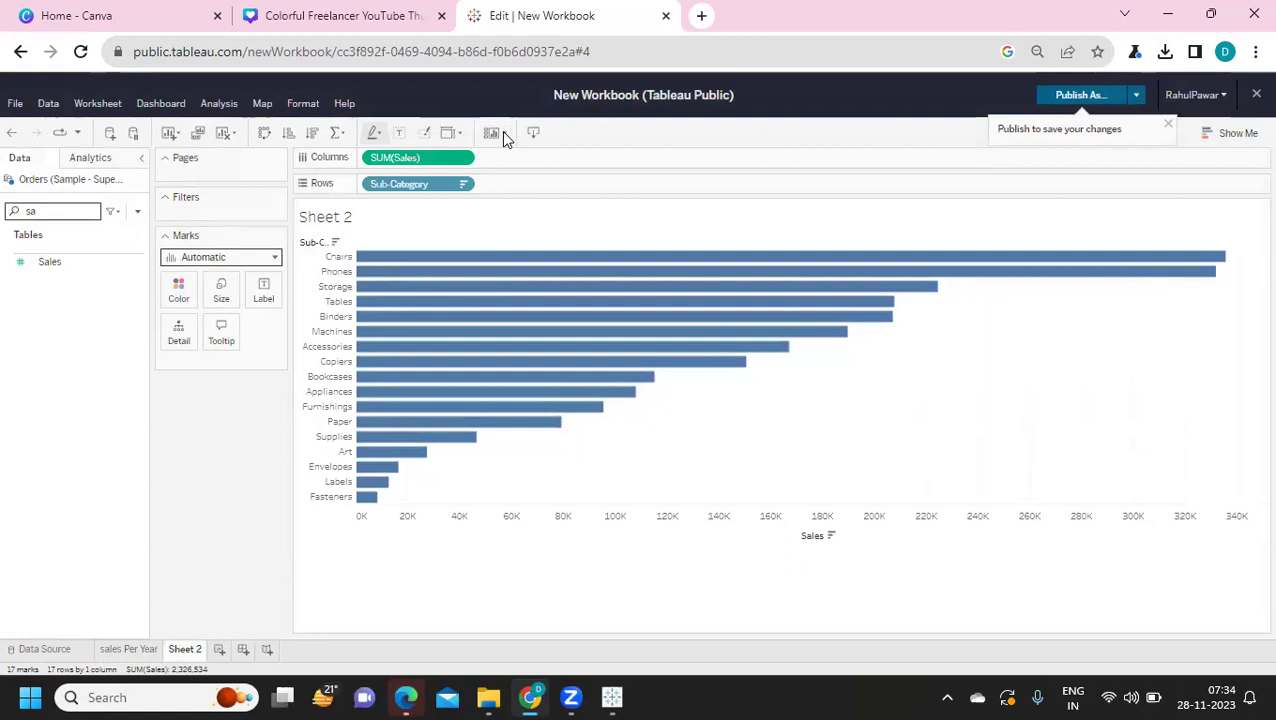
click(503, 131)
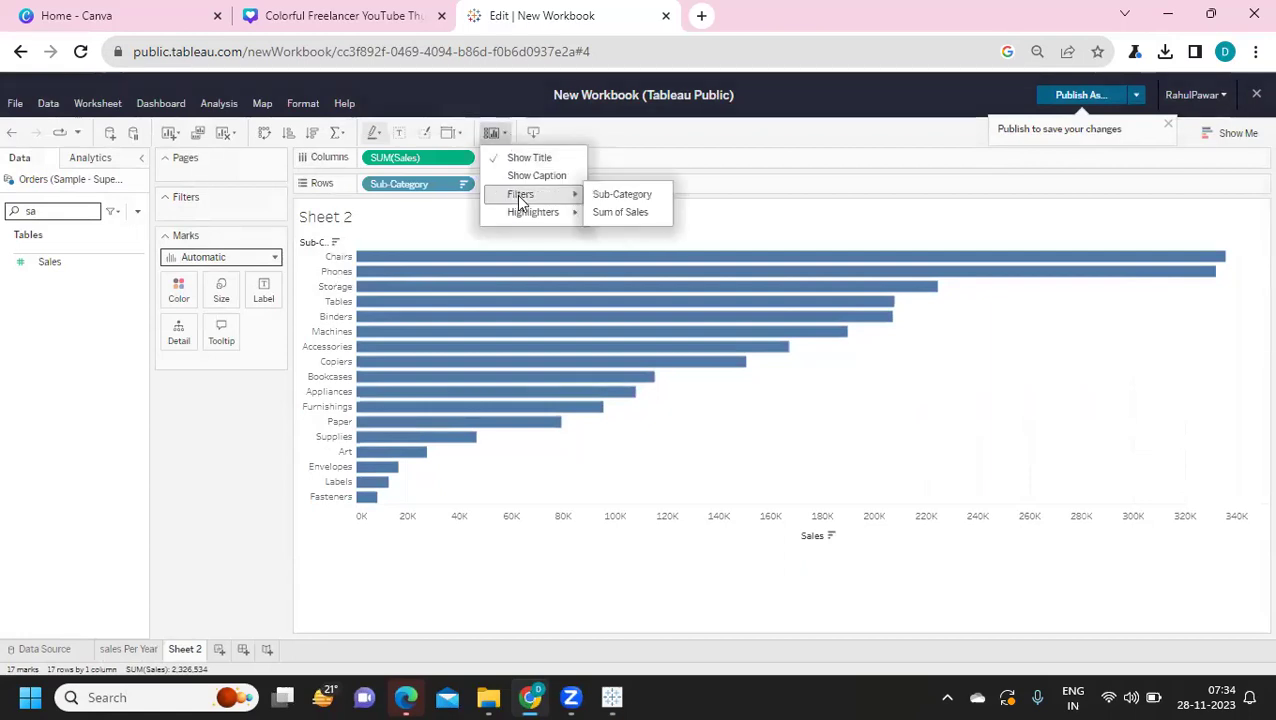
click(455, 135)
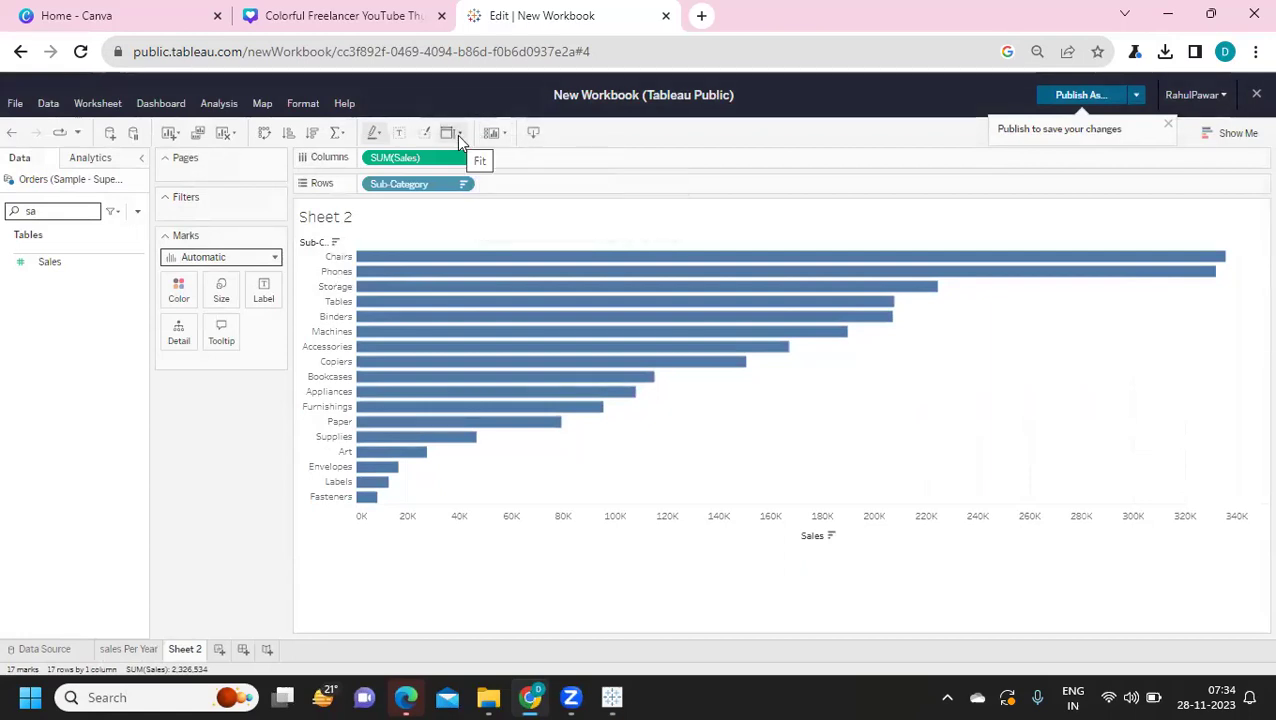
click(451, 133)
click(476, 208)
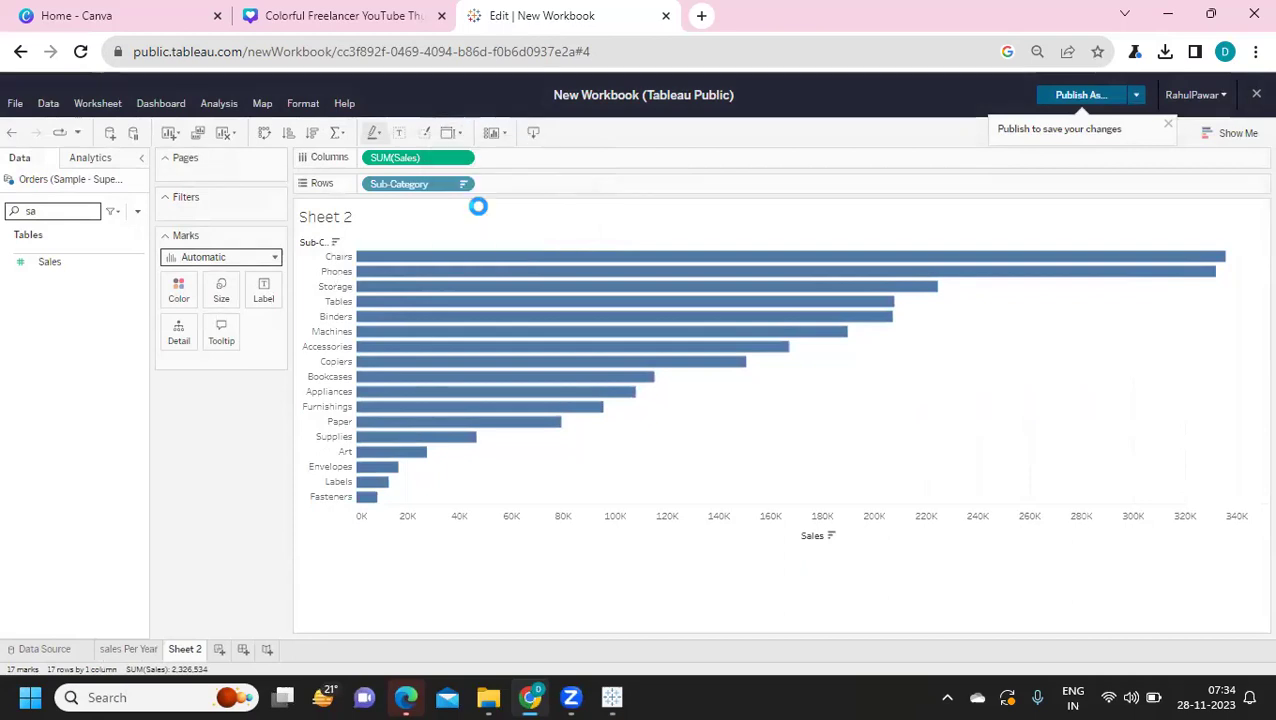
- Rename Sheet 2 as "Sub"
double_click(187, 651)
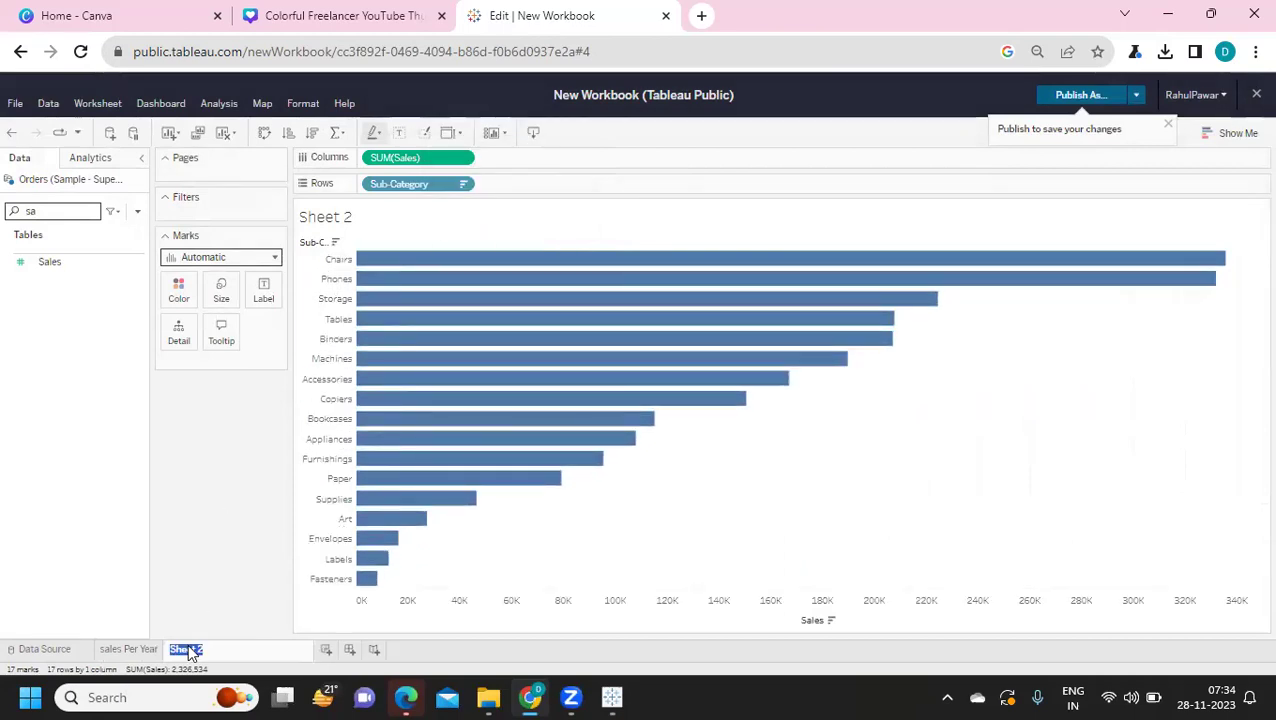
text(Sub)
key(Return)
- Find the Region field and add it as a filter on the Sub sheet with all regions selected
click(63, 209)
double_click(63, 205)
text(re)
drag(60, 266, 206, 197)
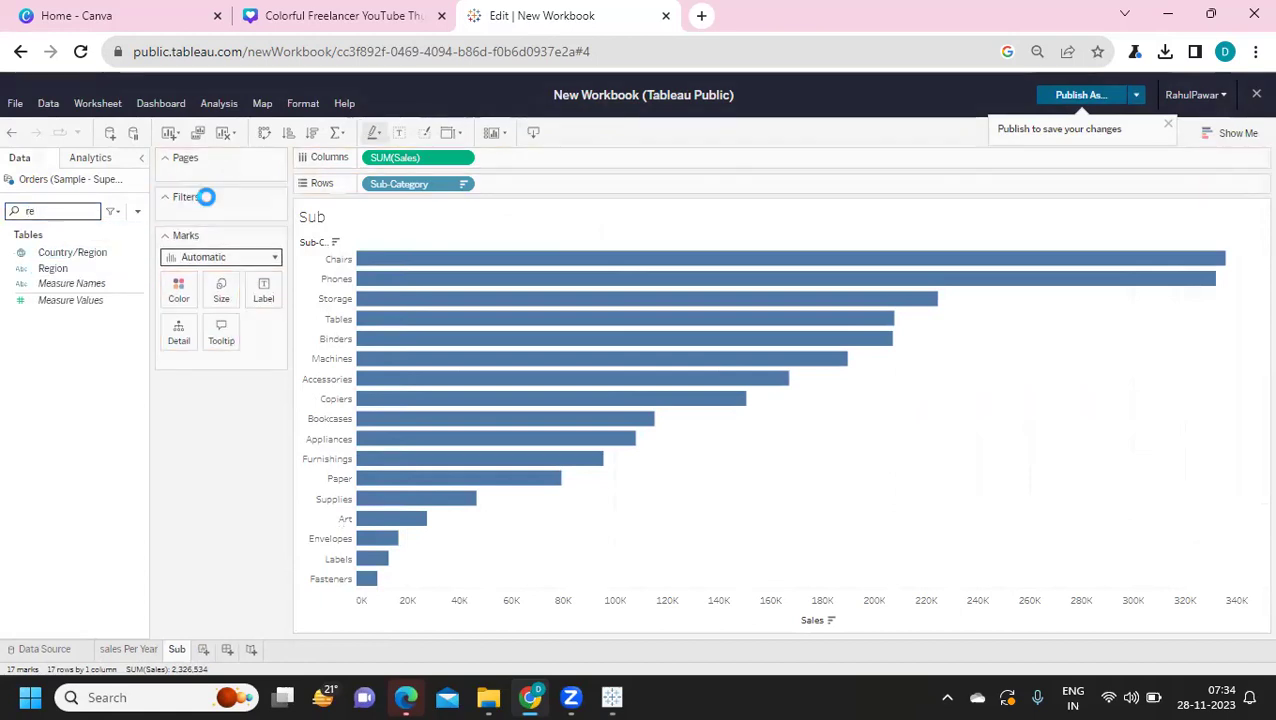
click(483, 270)
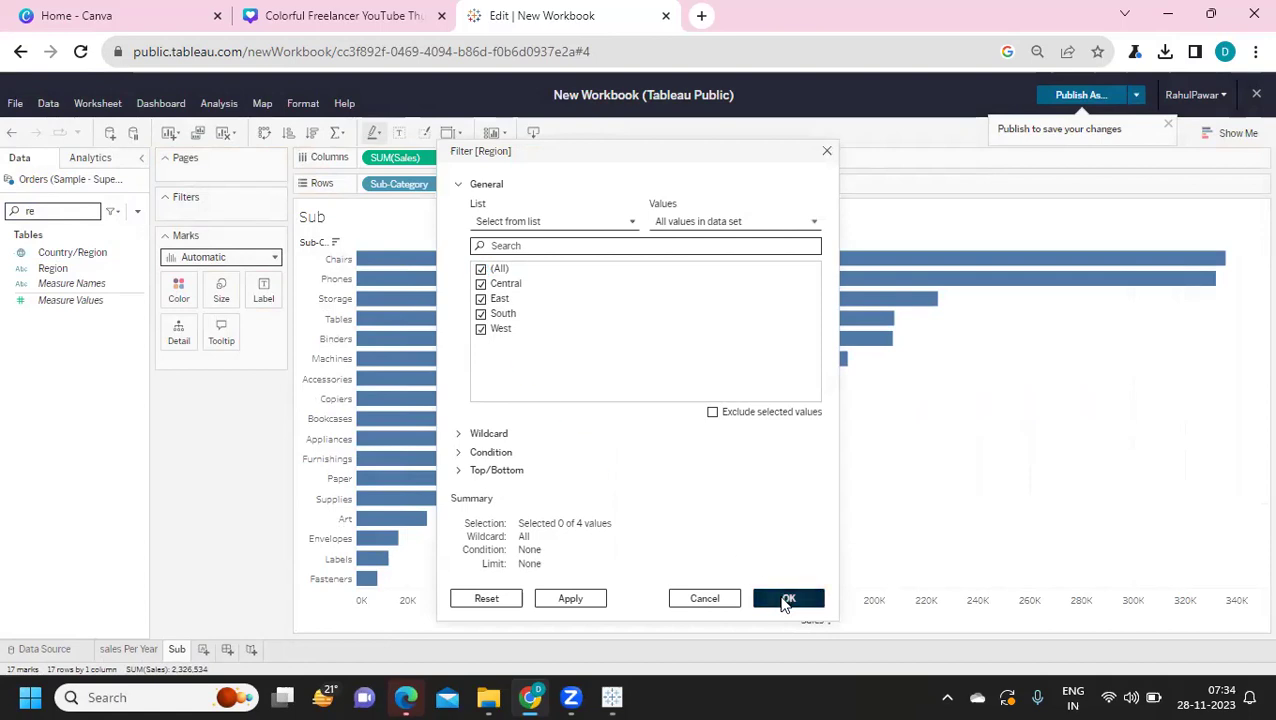
click(788, 598)
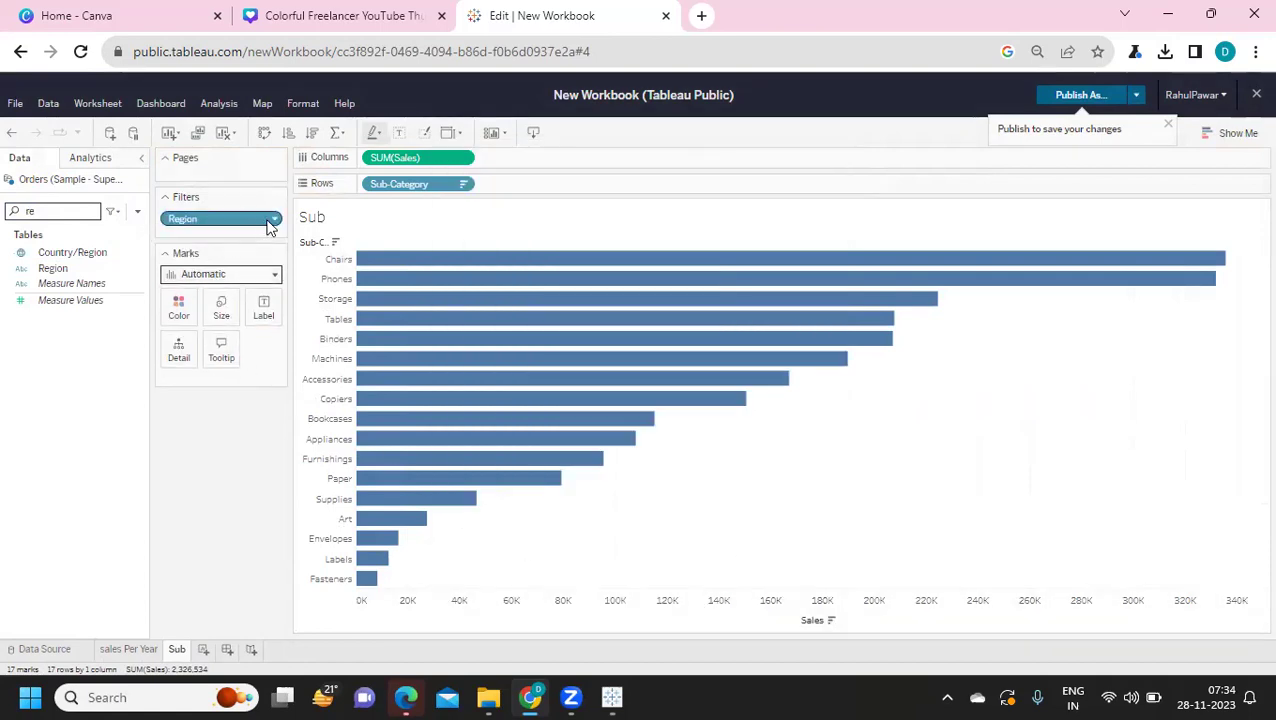
- Apply the Region filter to all worksheets using this data source
click(275, 220)
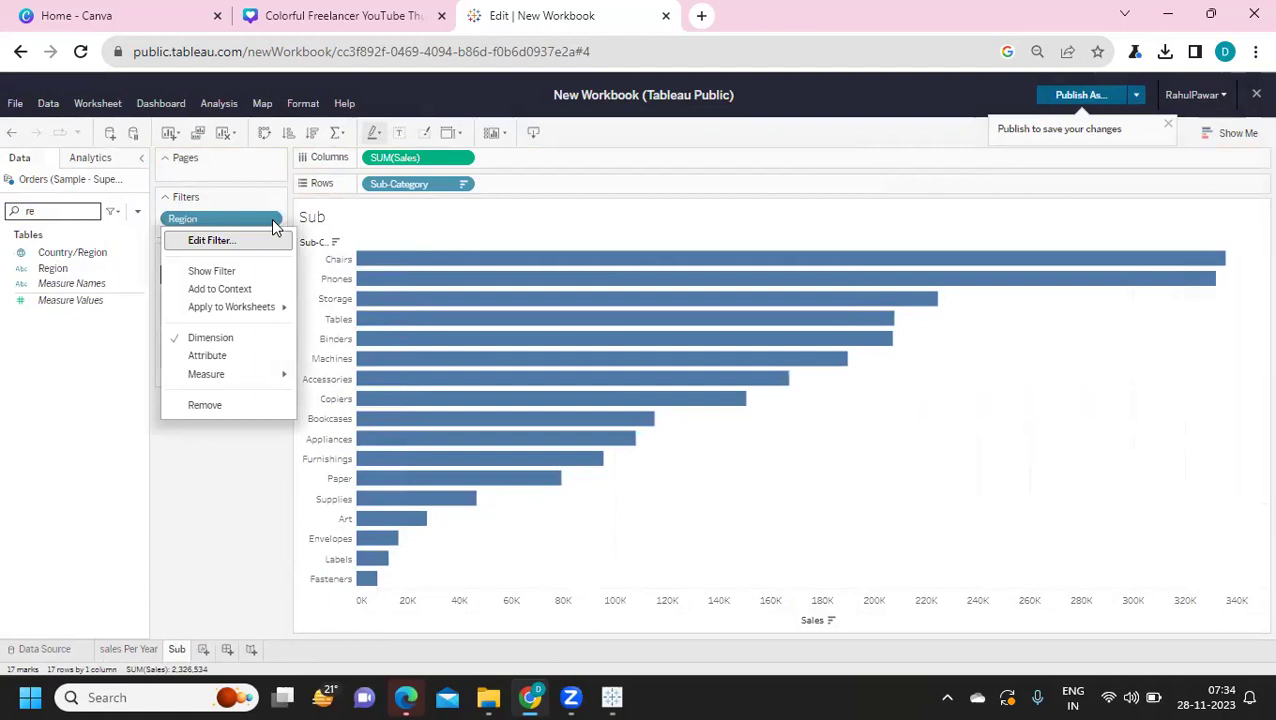
mouse_move(250, 308)
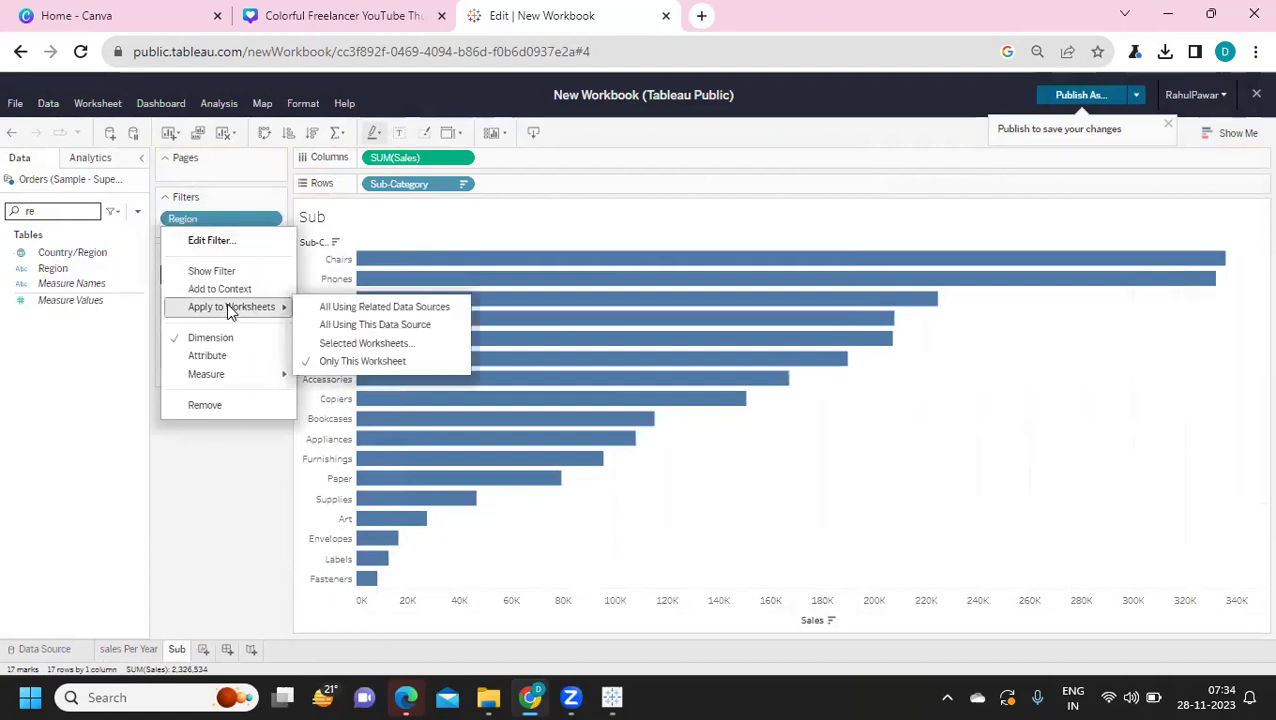
click(375, 324)
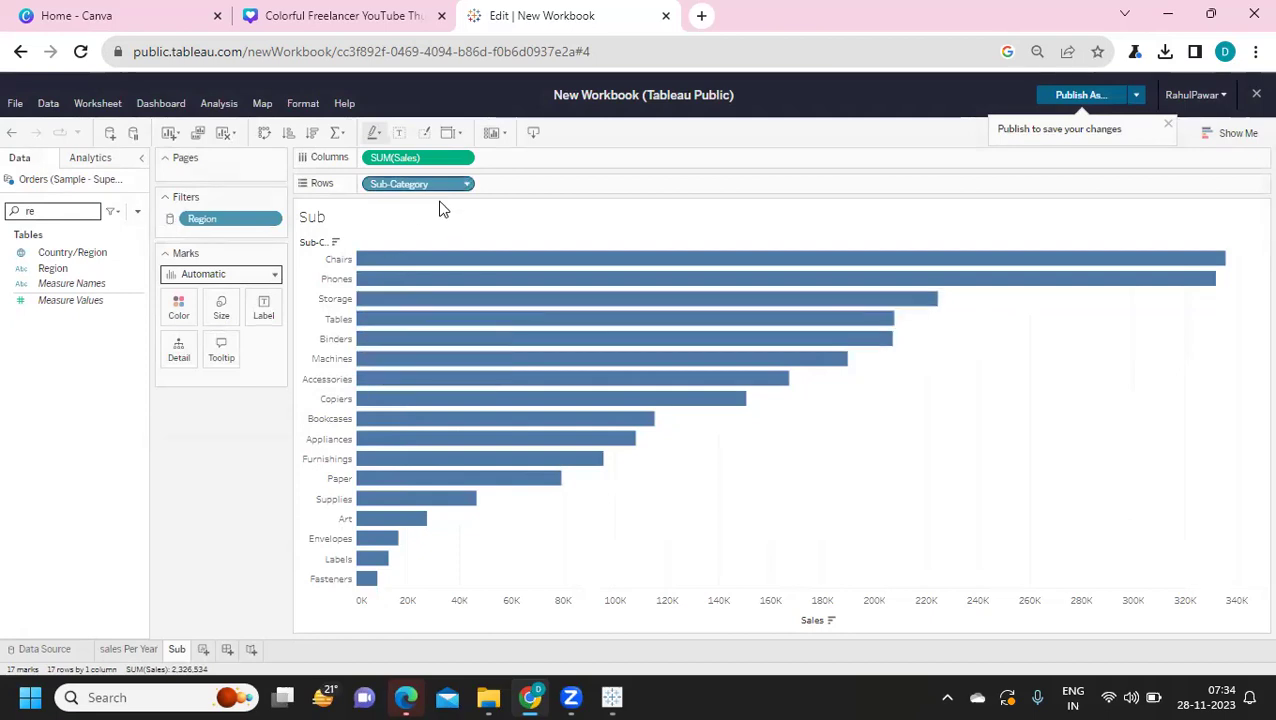
- Create a new dashboard and place the sales Per Year sheet on it with the Sub sheet below
click(124, 650)
click(177, 652)
click(227, 650)
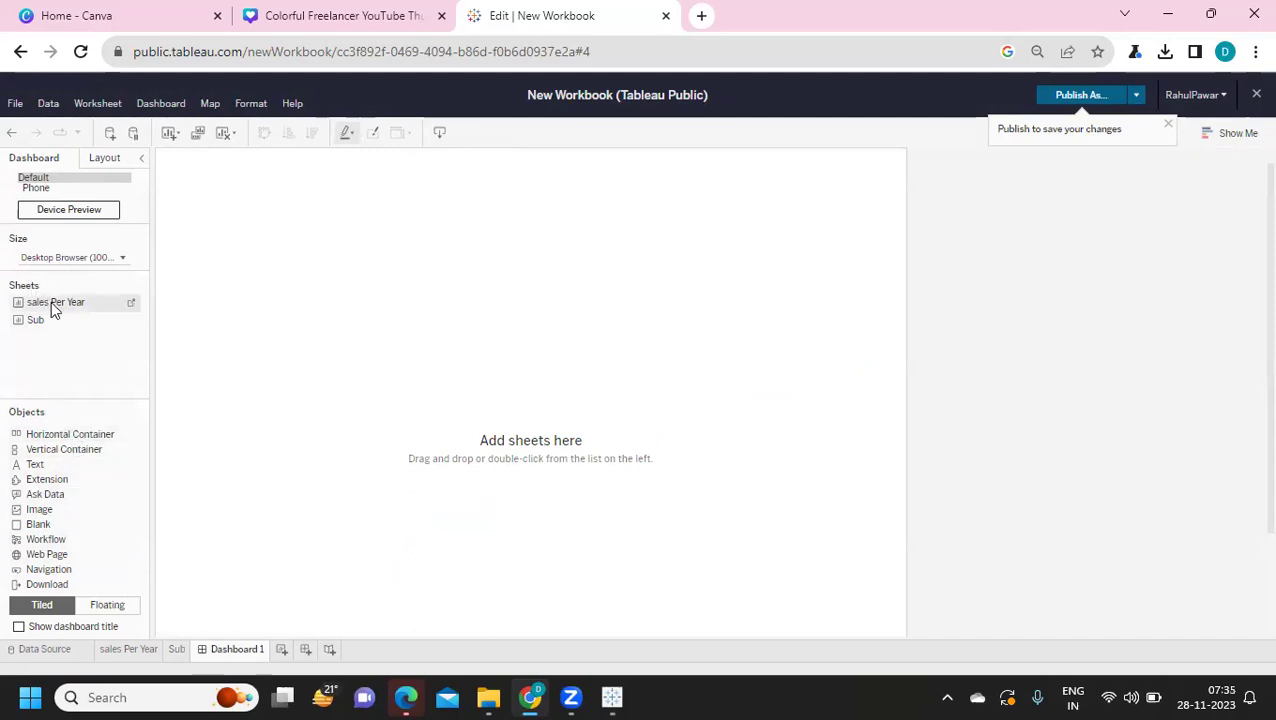
drag(64, 296, 302, 184)
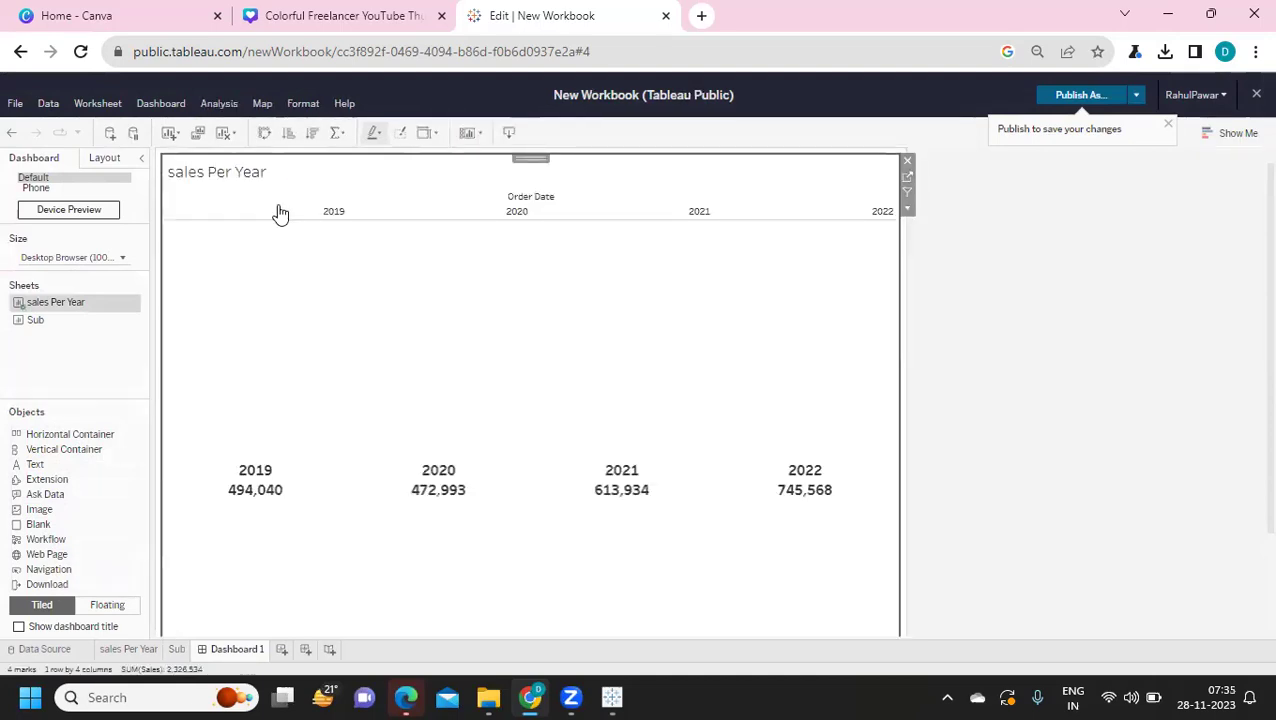
drag(42, 327, 515, 495)
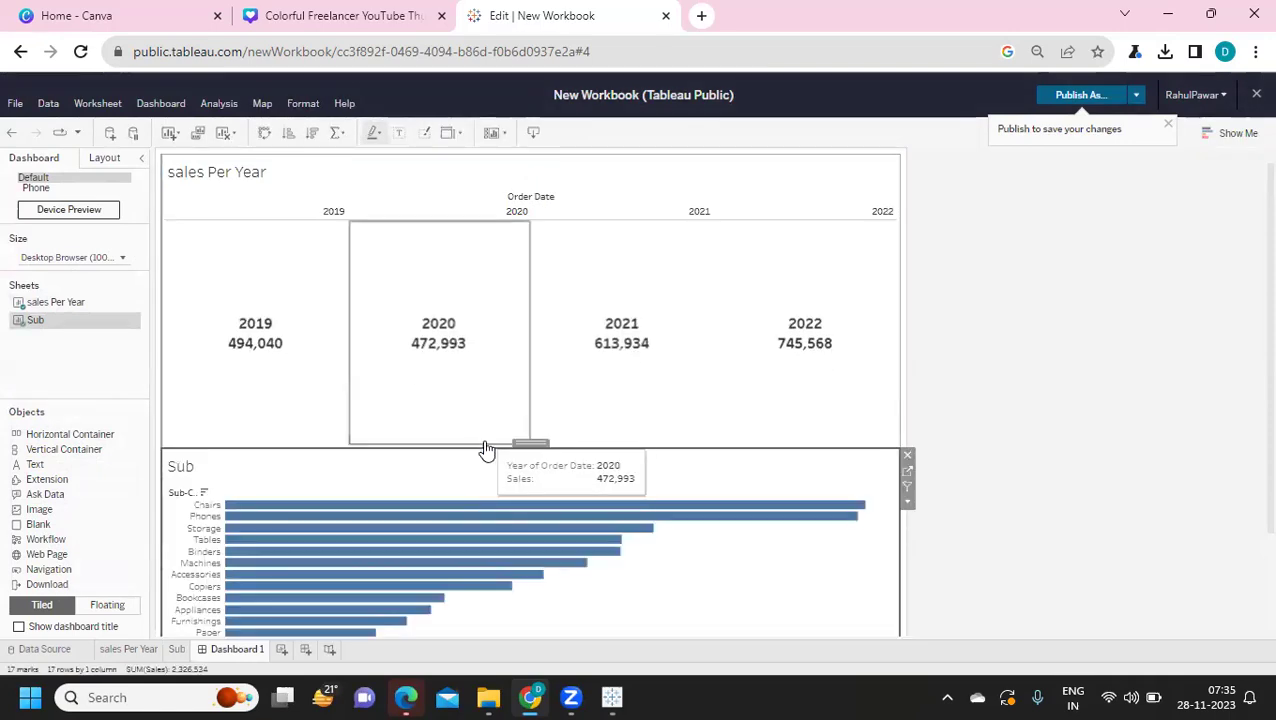
- Shrink the sales Per Year sheet to a short band above the Sub chart and hide its title
click(493, 250)
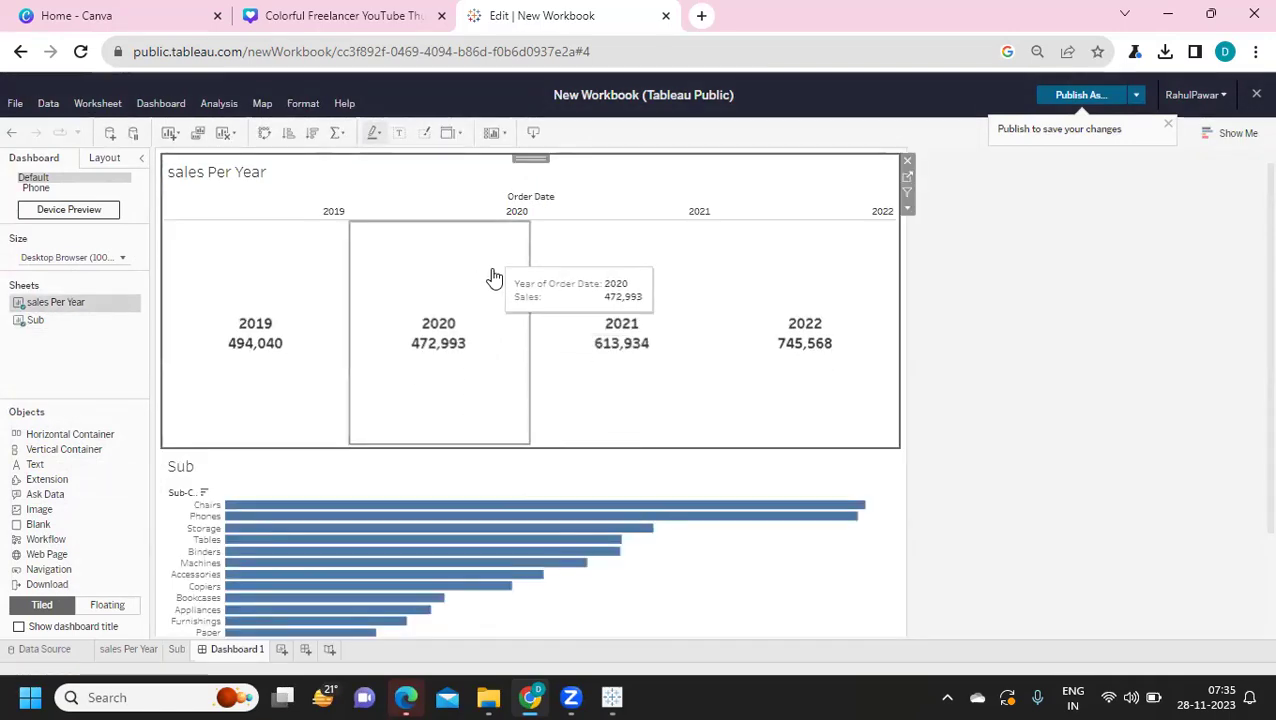
drag(521, 447, 565, 226)
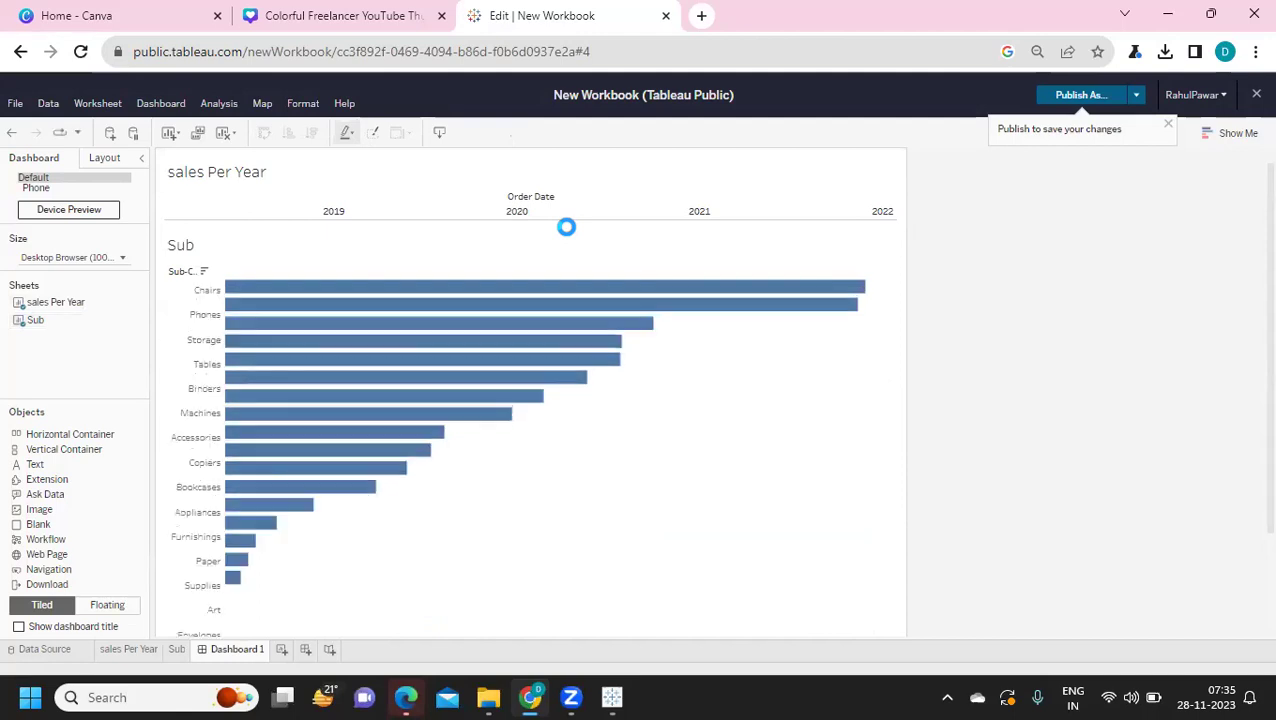
right_click(199, 180)
click(229, 222)
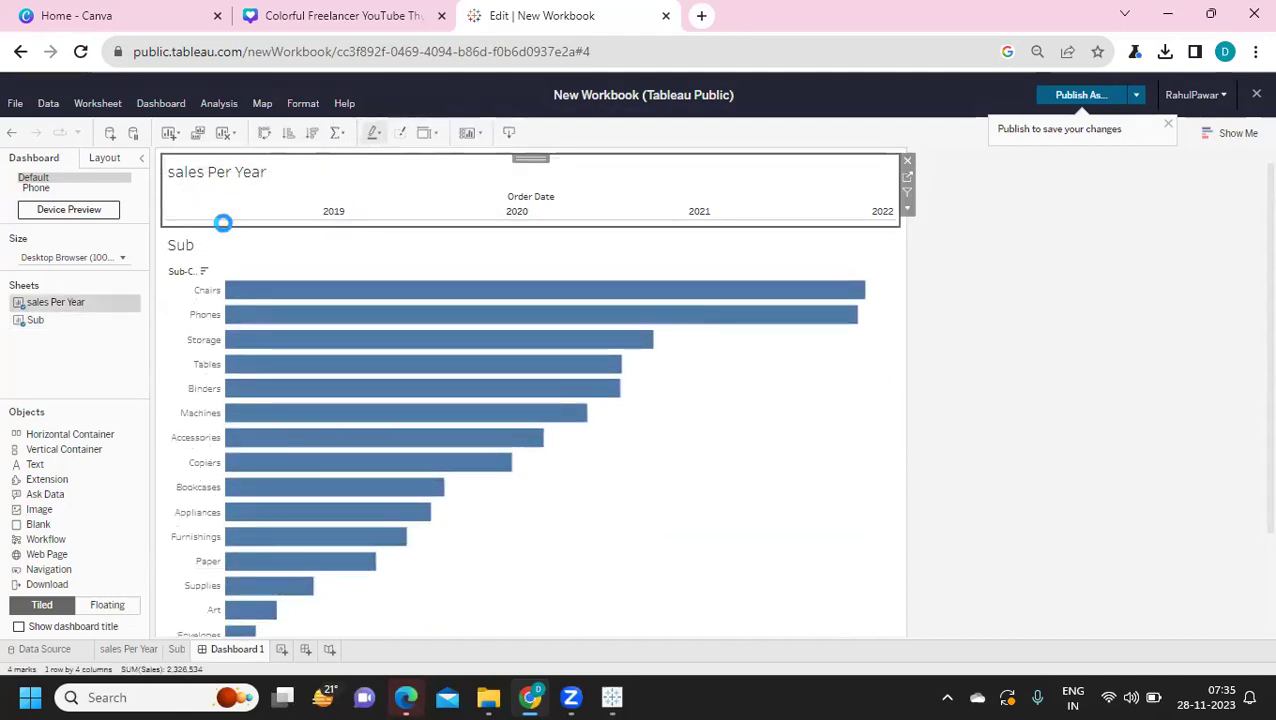
- Hide the Order Date year headers above the sales Per Year figures and clear the 2019 selection
click(333, 183)
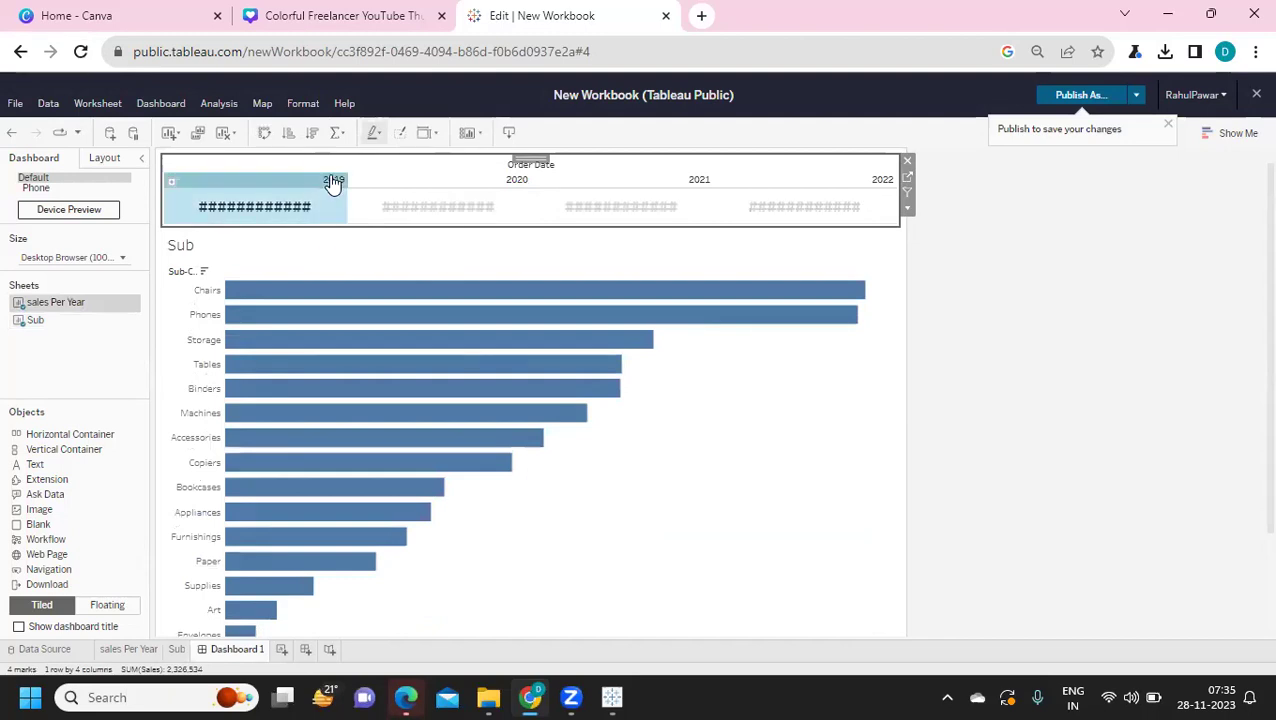
right_click(329, 175)
click(382, 303)
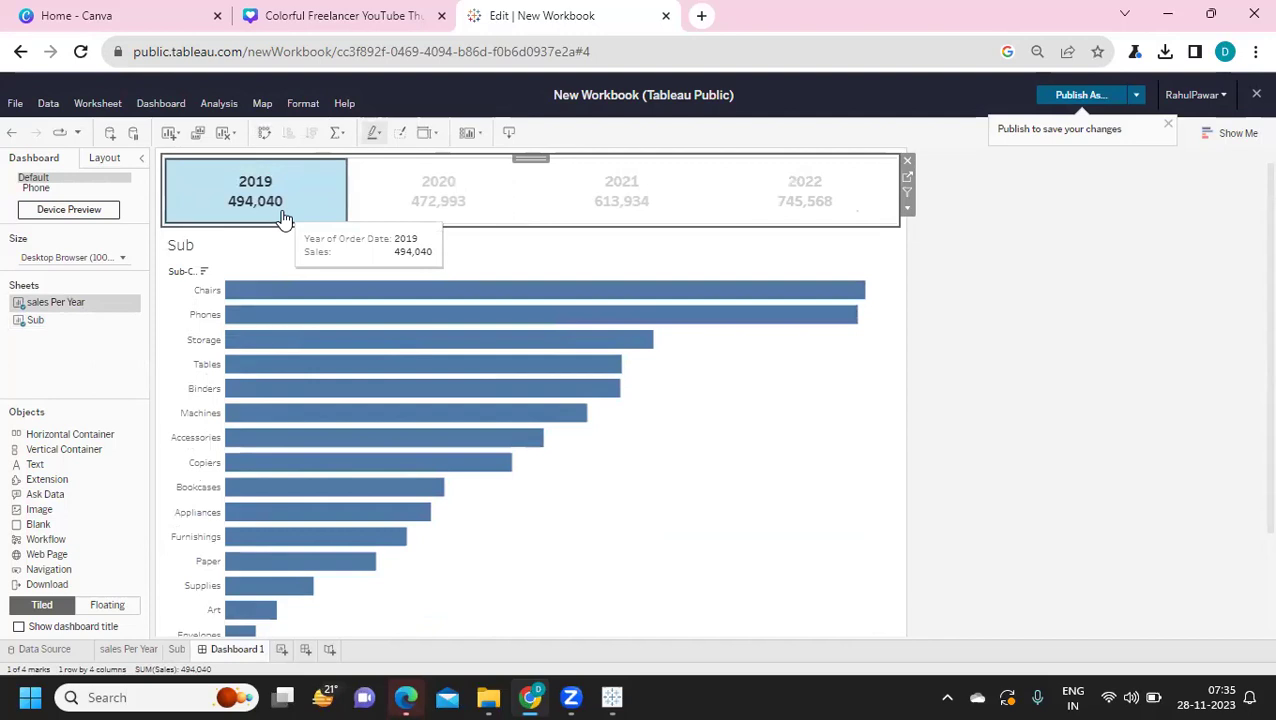
click(995, 359)
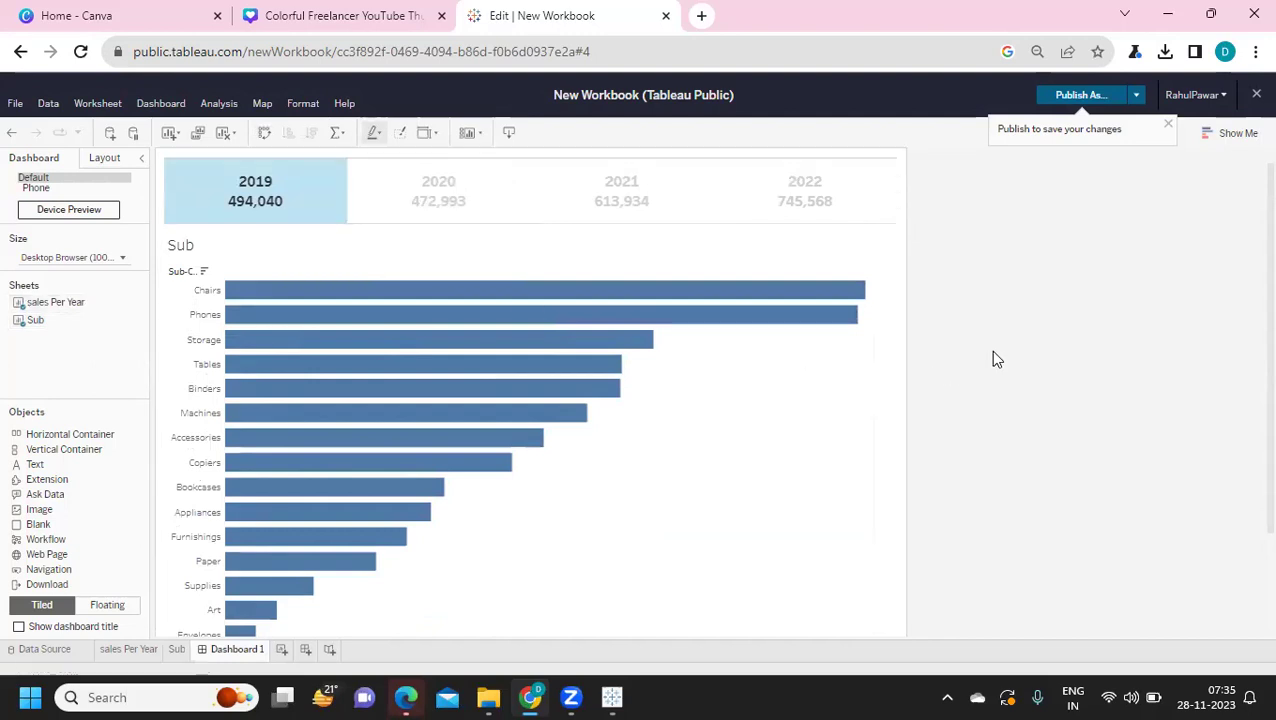
click(832, 407)
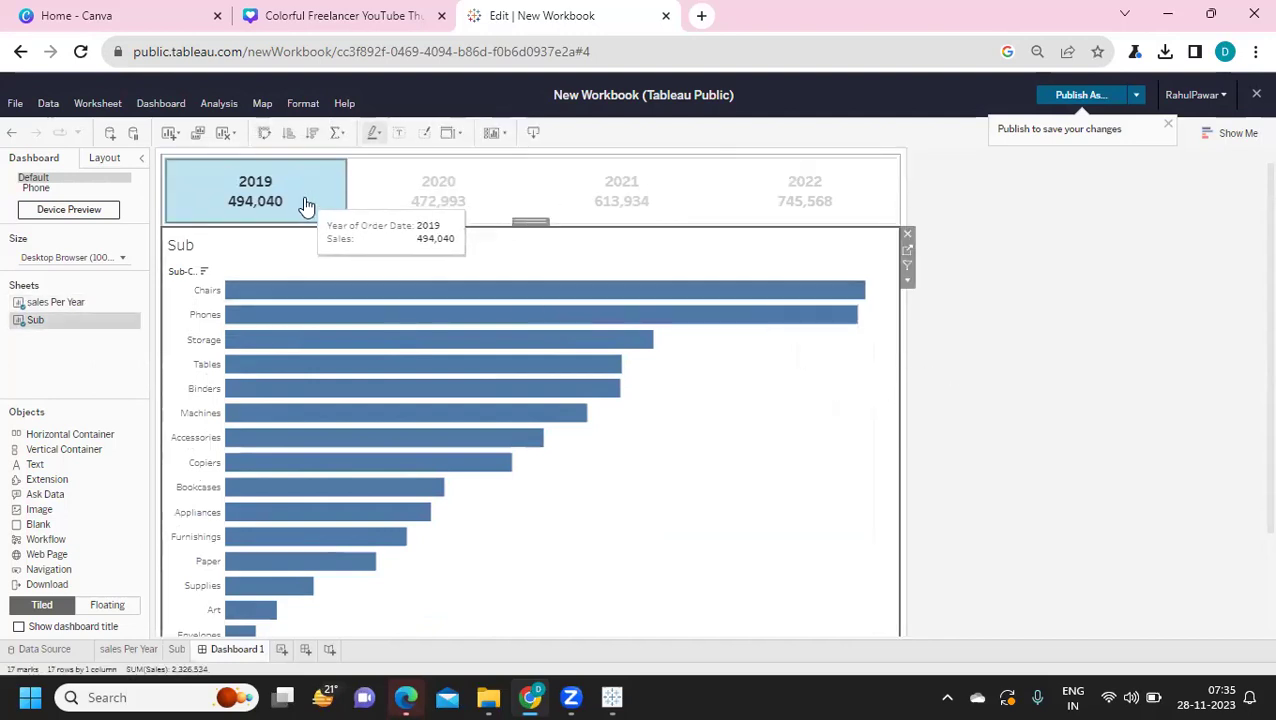
click(305, 205)
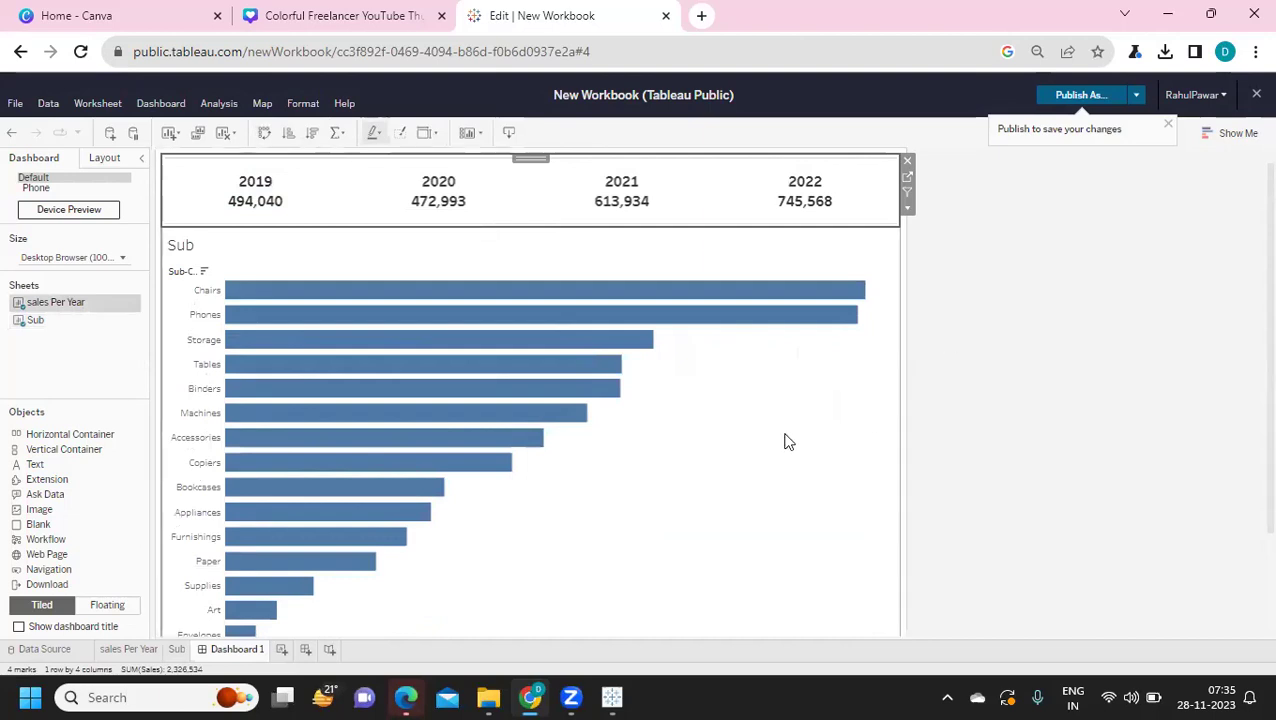
- Hide the title of the Sub sheet on the dashboard
click(171, 250)
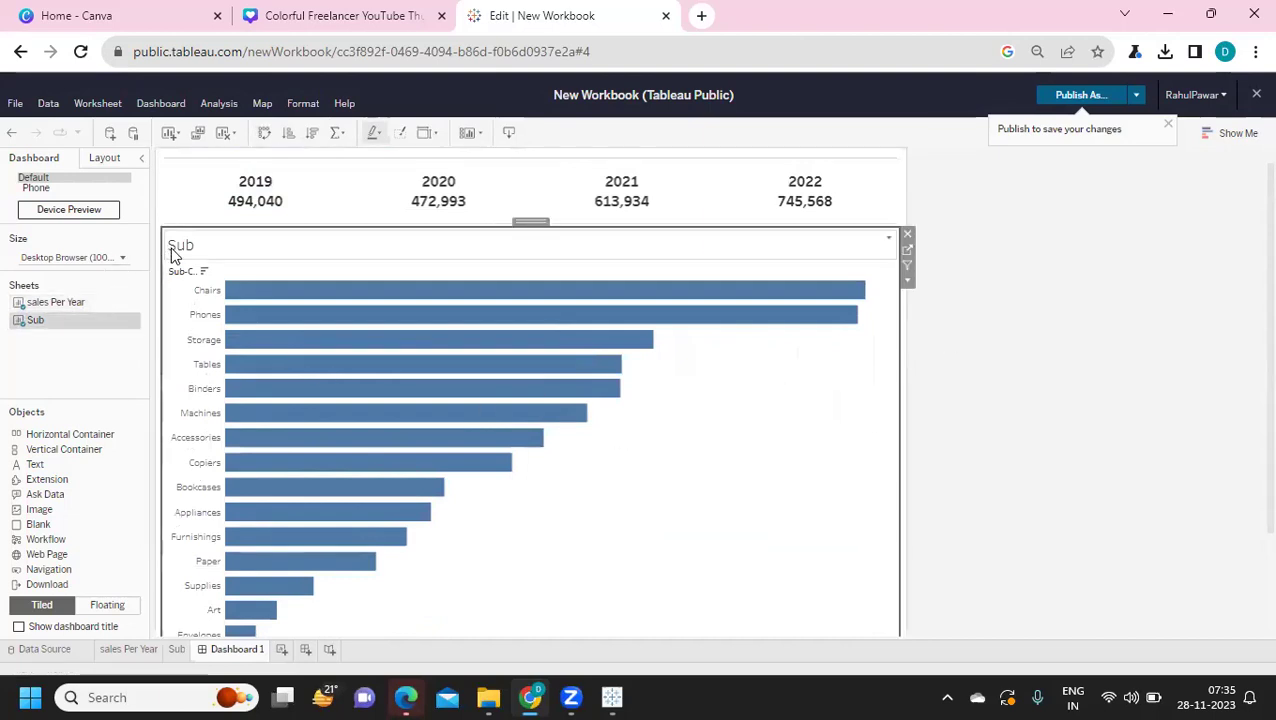
right_click(172, 250)
click(206, 300)
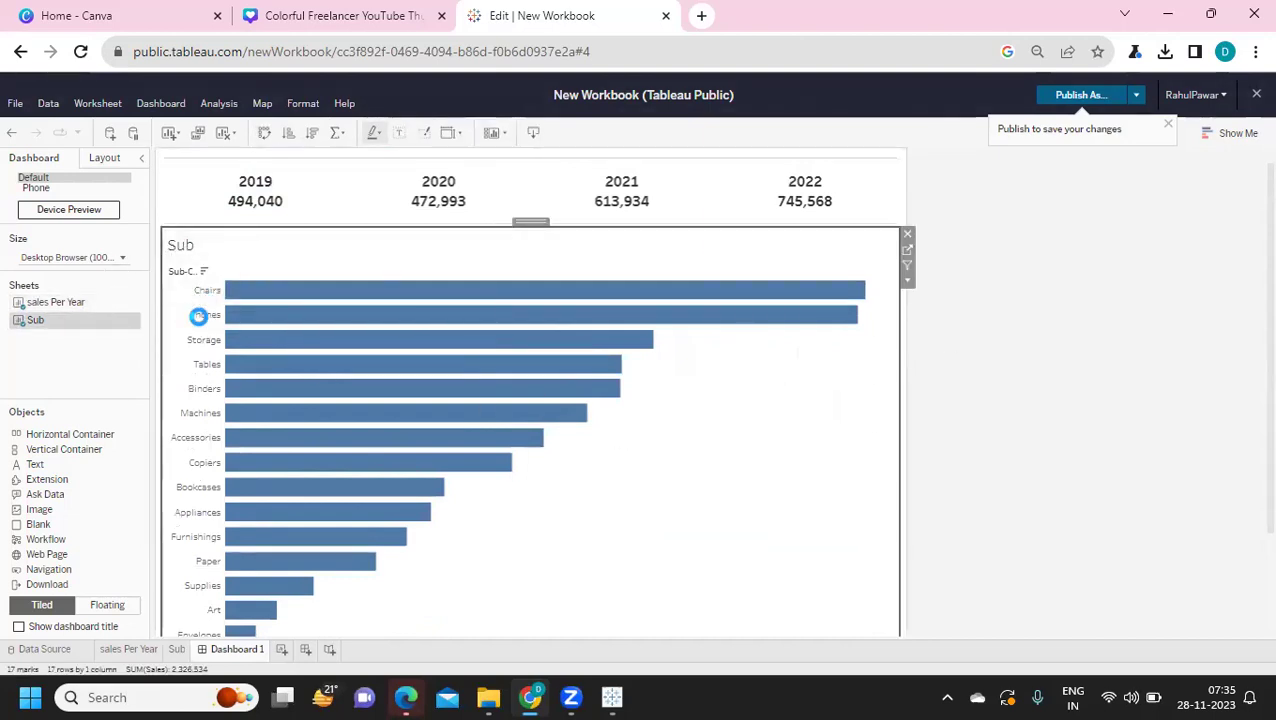
scroll(912, 372, down, 1)
scroll(912, 372, down, 1)
scroll(912, 372, up, 2)
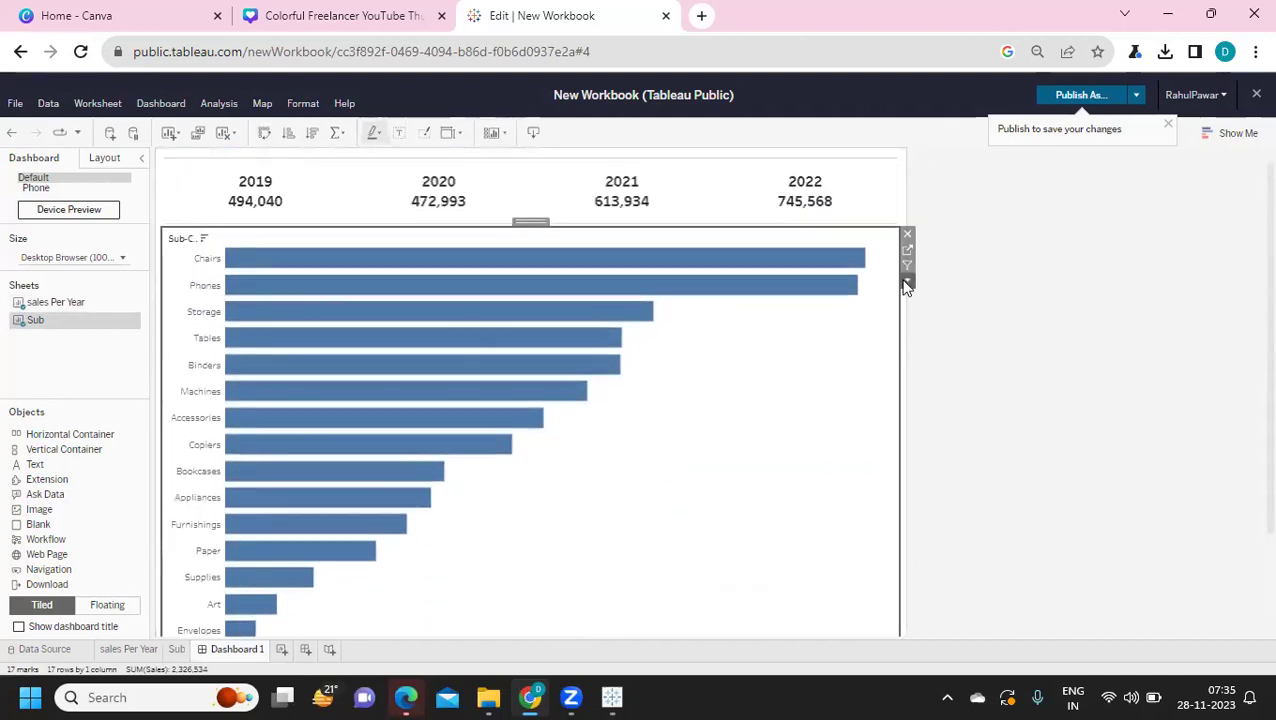
- Show the Sub sheet's Region filter on the dashboard as a Multiple Values (dropdown) control
click(907, 280)
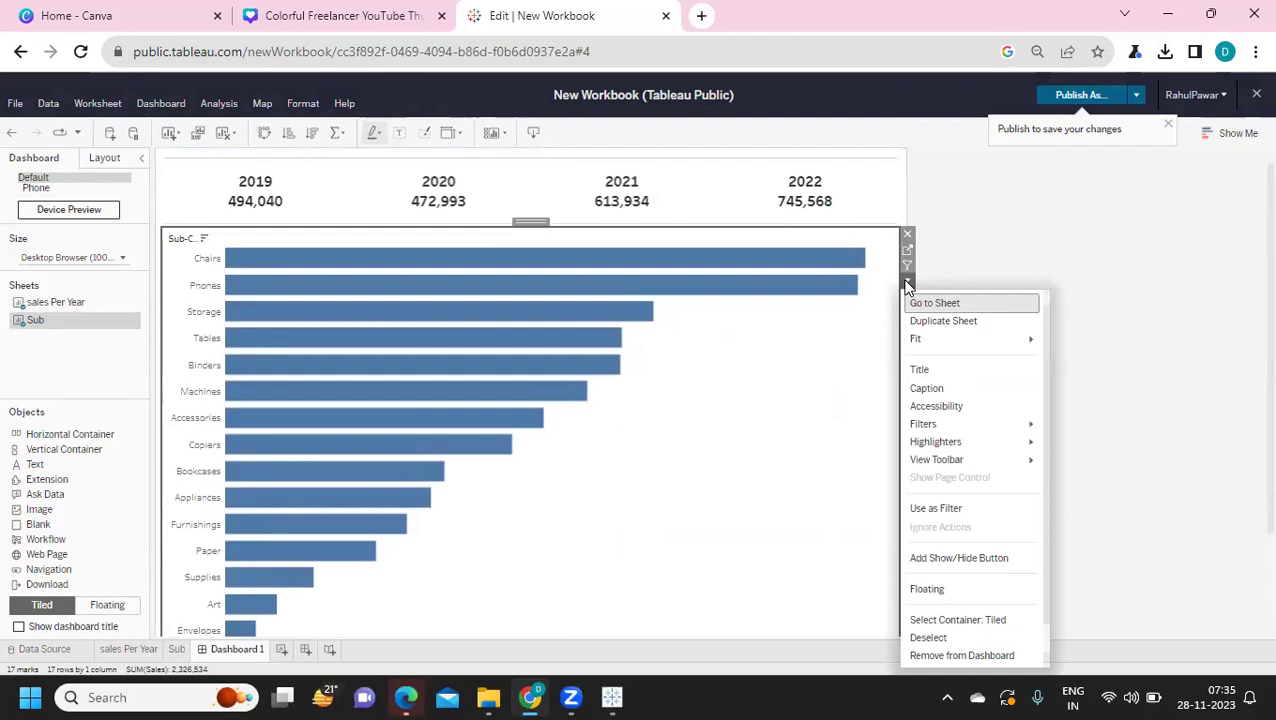
mouse_move(951, 424)
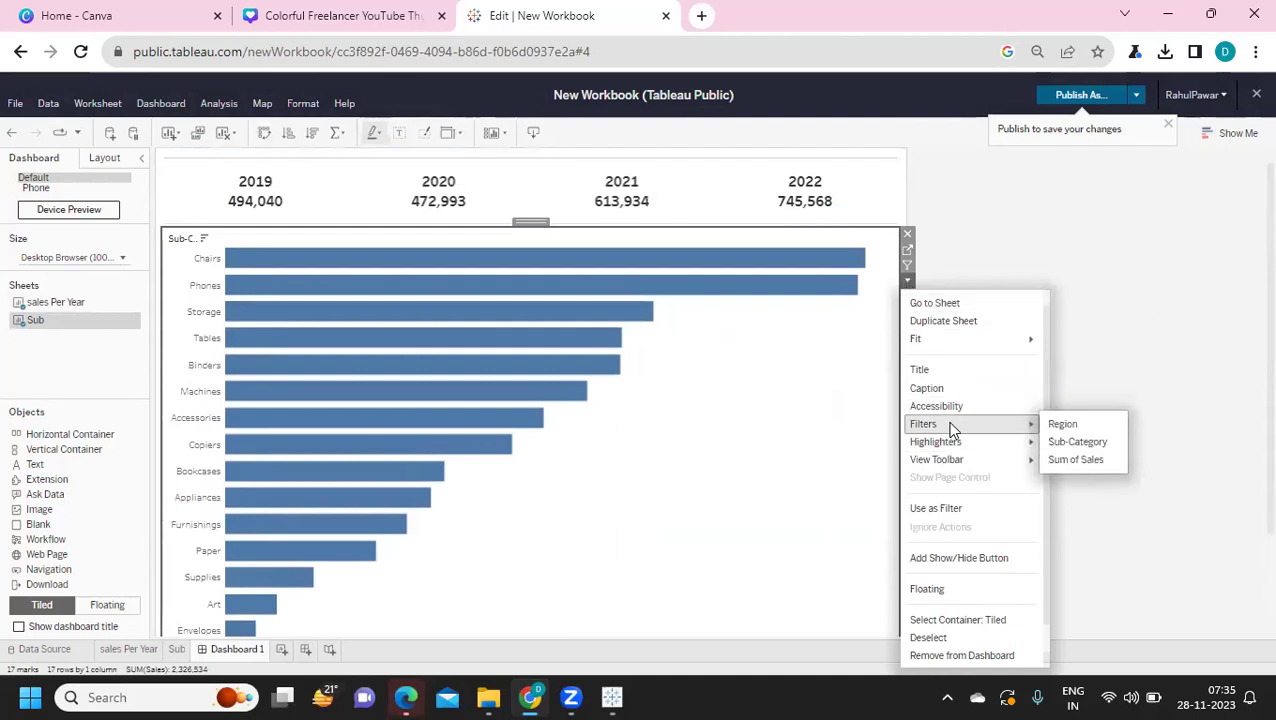
click(1085, 427)
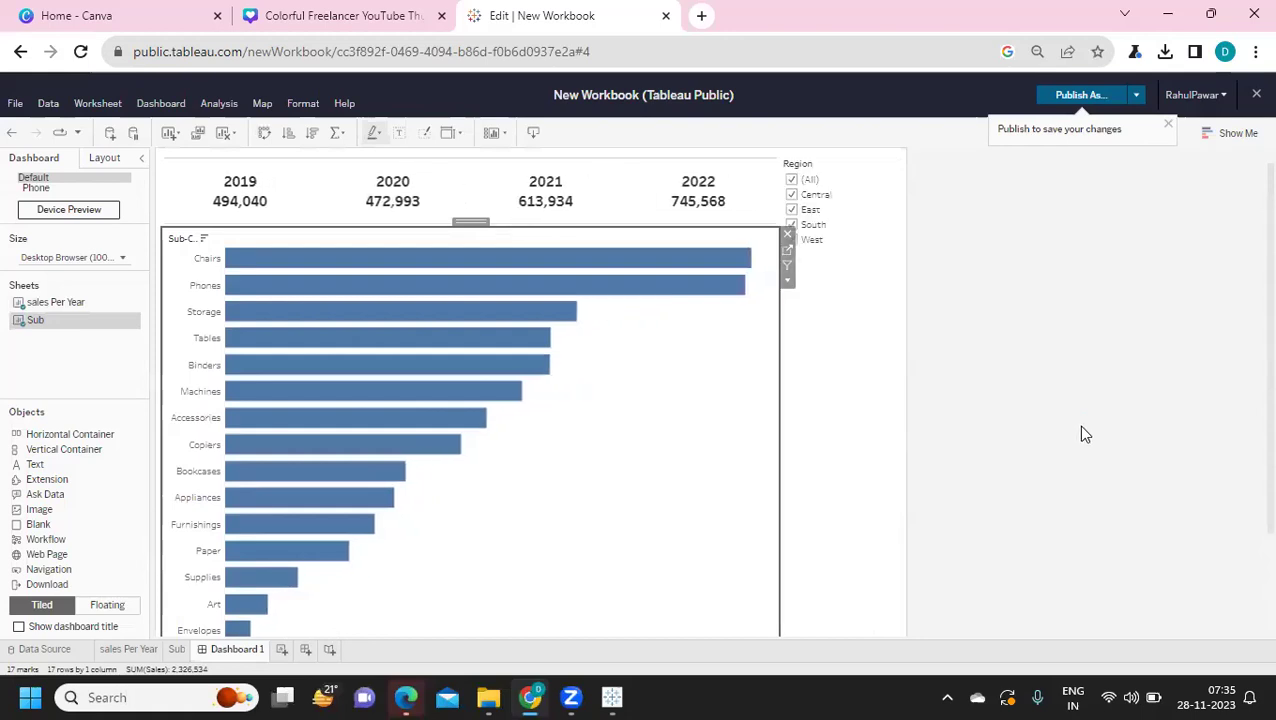
click(850, 230)
click(907, 193)
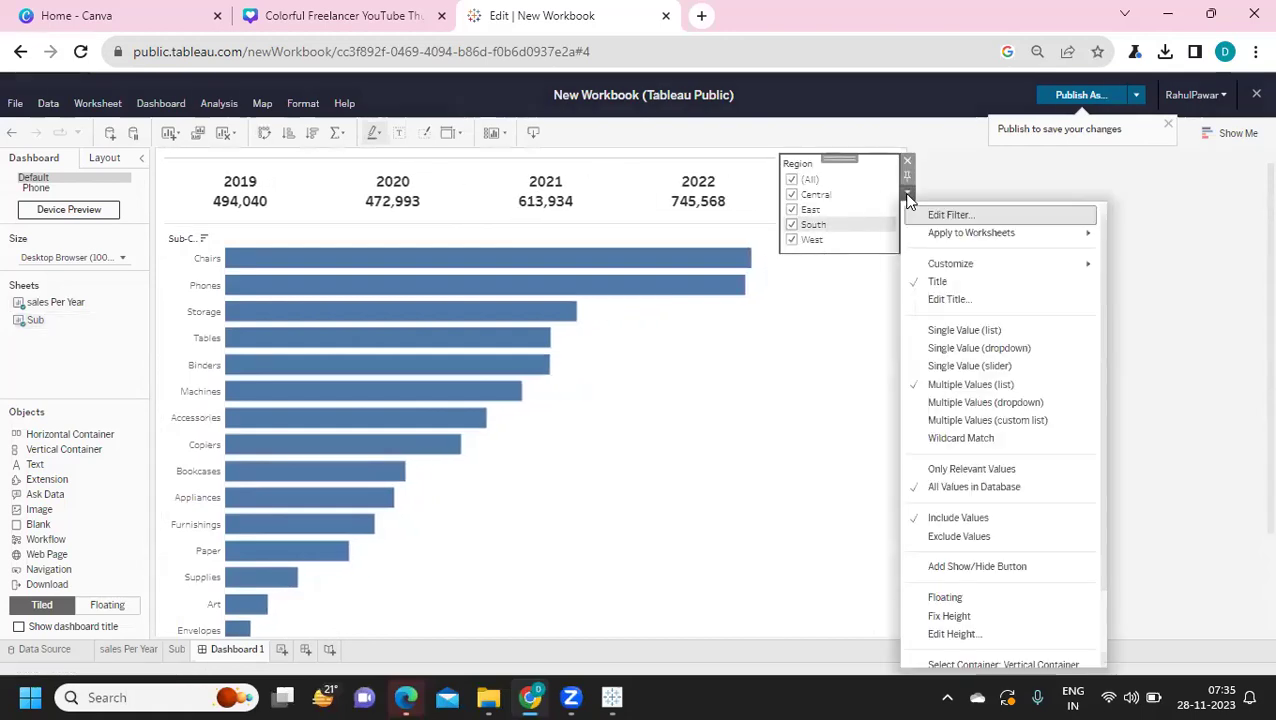
click(954, 406)
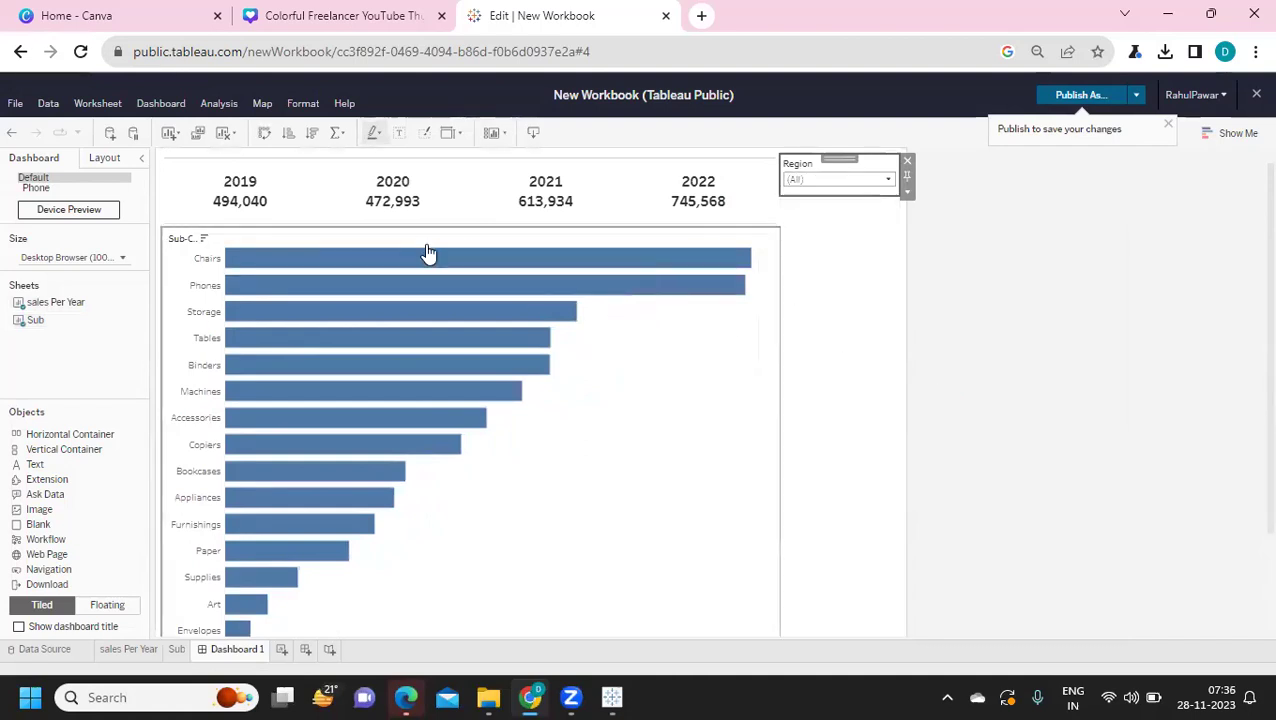
- Set the dashboard background to the grey #B4B4B4 at 100% opacity in the dashboard formatting
click(196, 170)
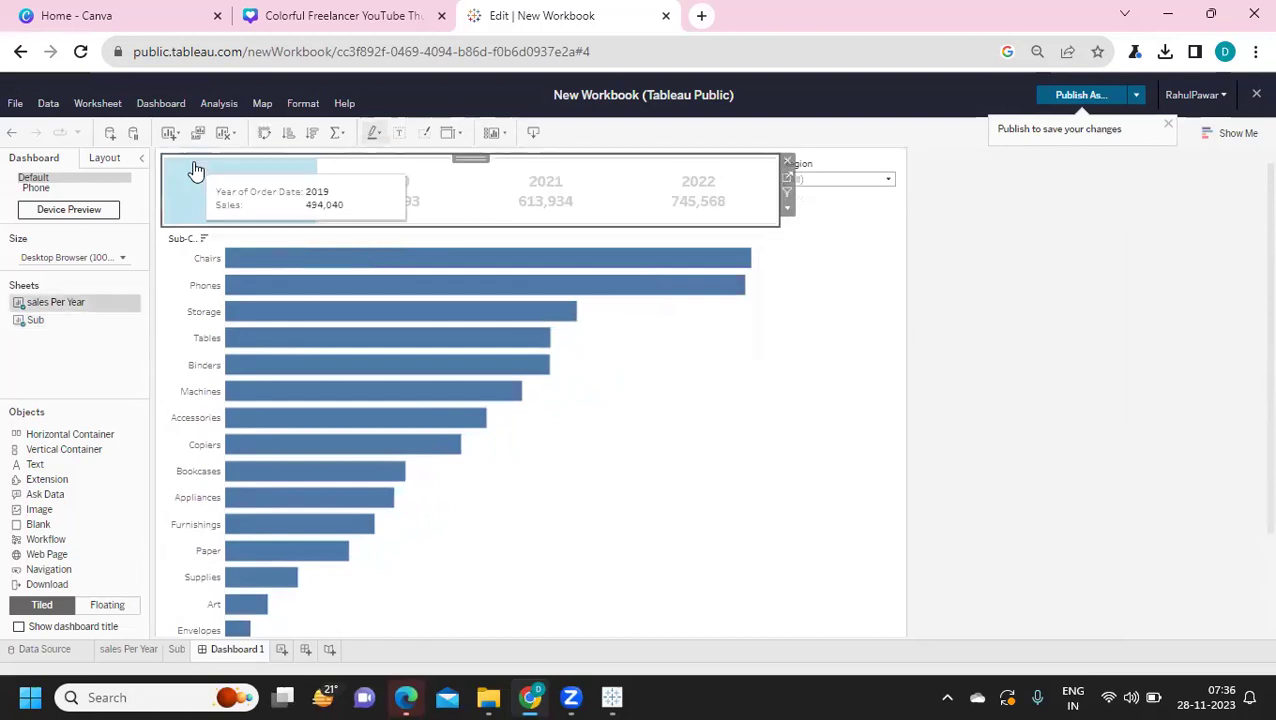
click(303, 103)
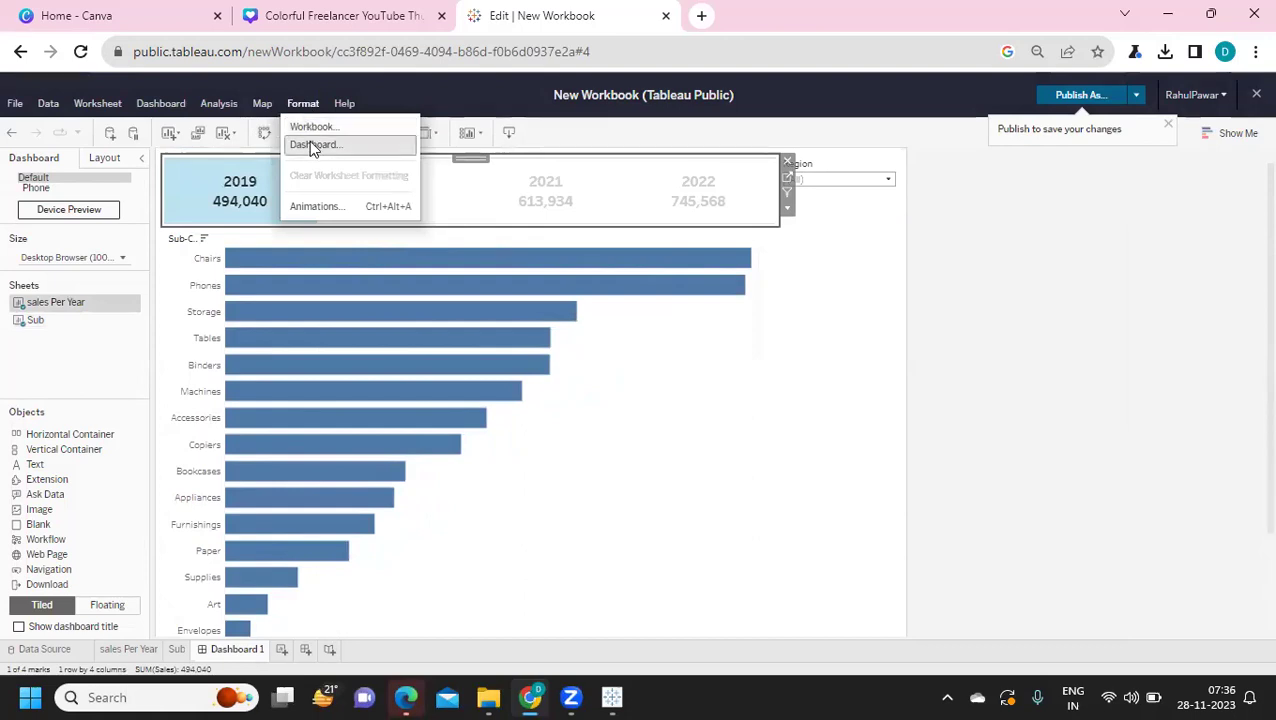
click(312, 145)
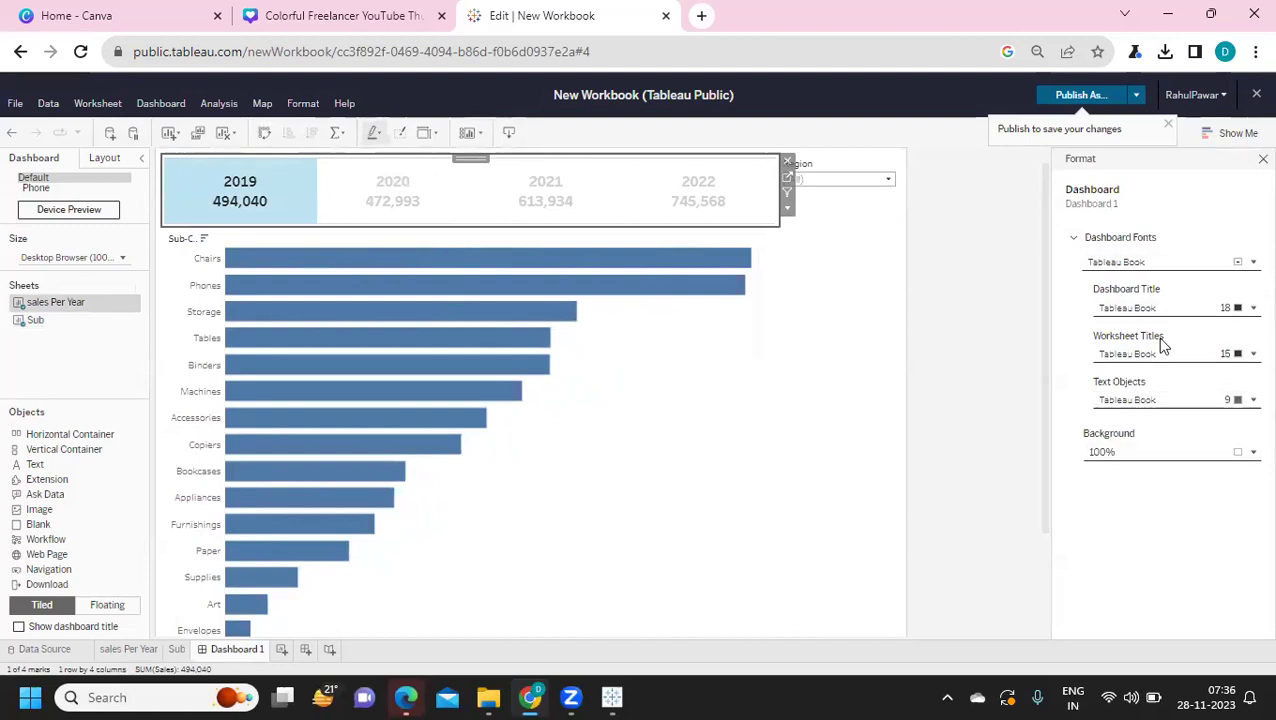
click(1165, 456)
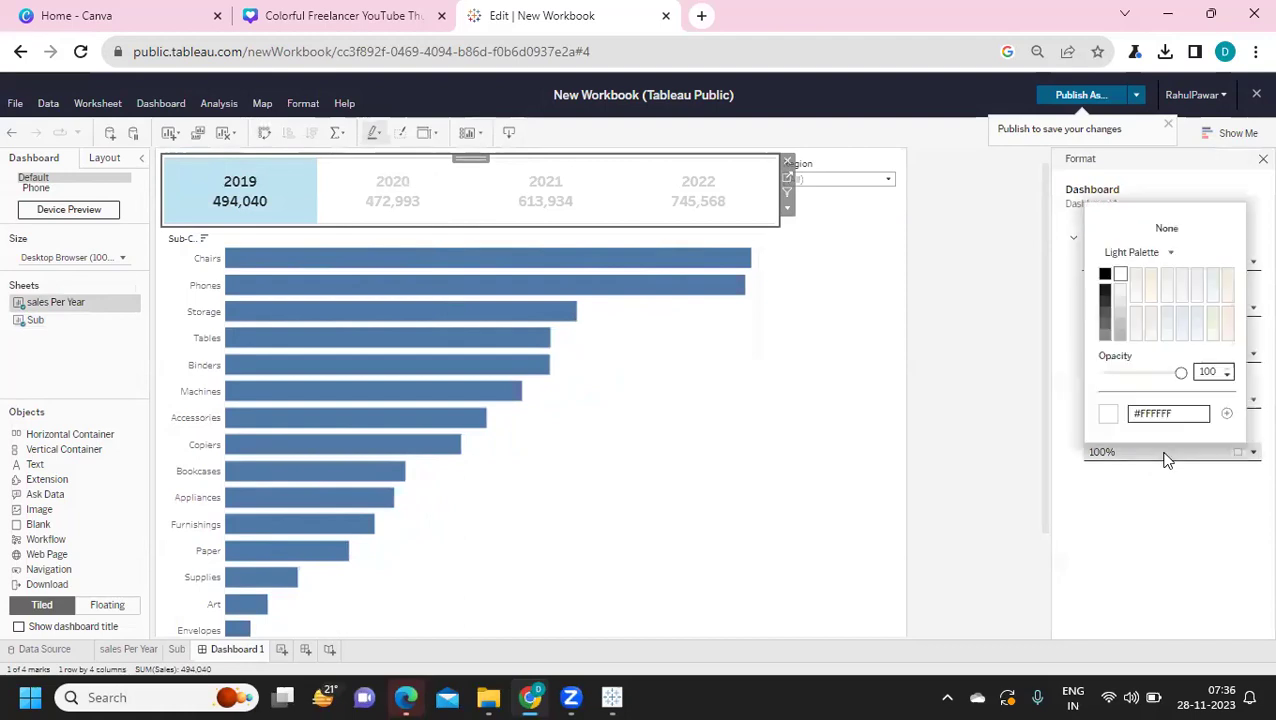
click(1119, 334)
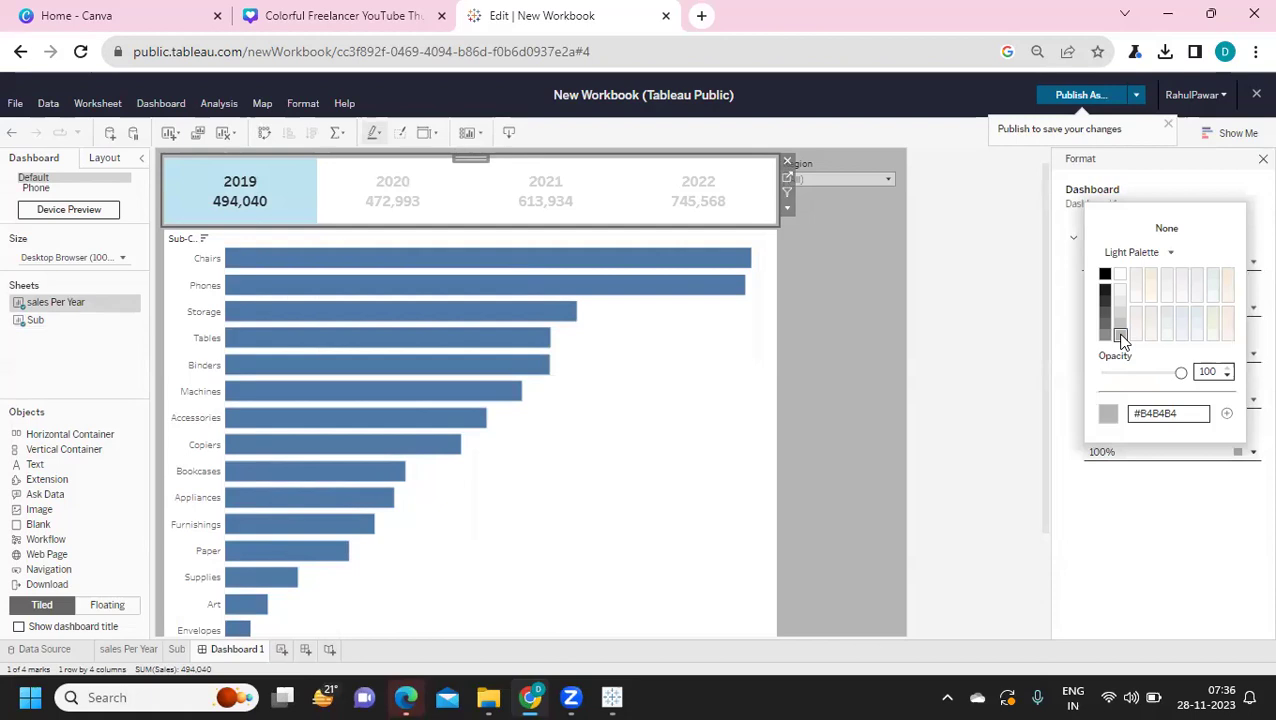
click(1150, 510)
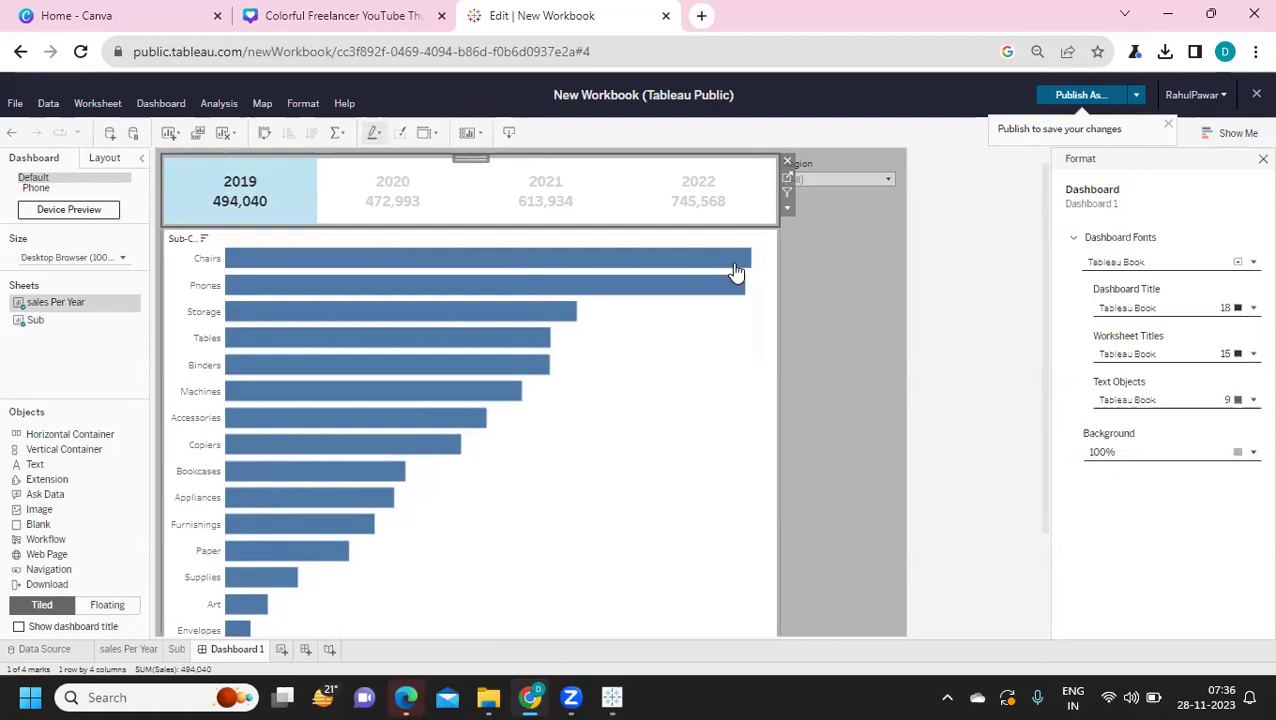
- Give the sales Per Year sheet a solid, near-black border in the second-thinnest width, with no year selected
click(603, 210)
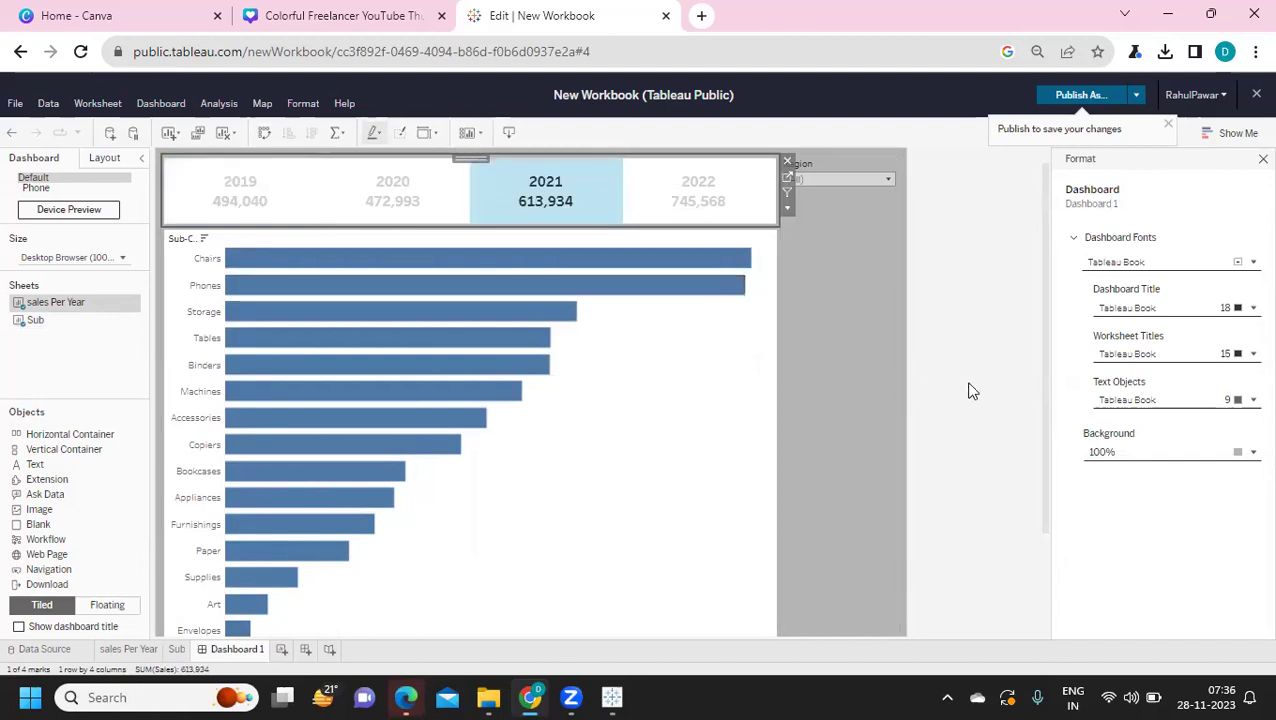
click(1000, 347)
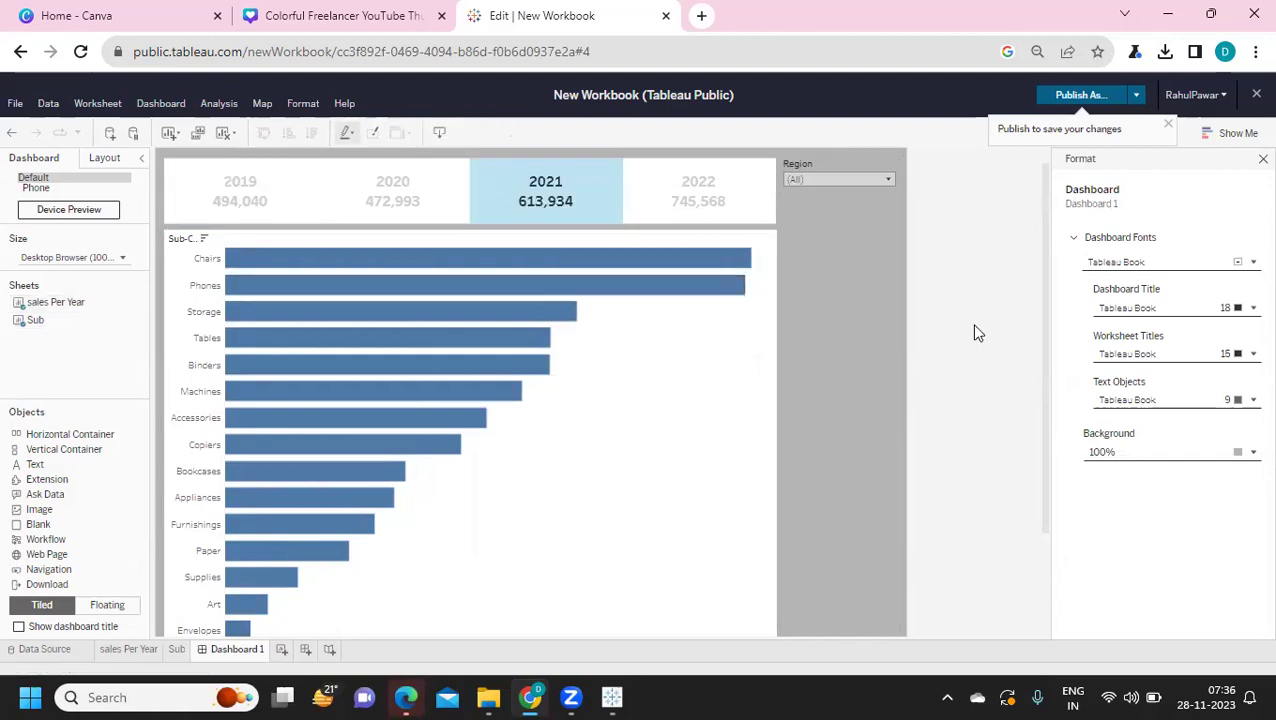
click(540, 215)
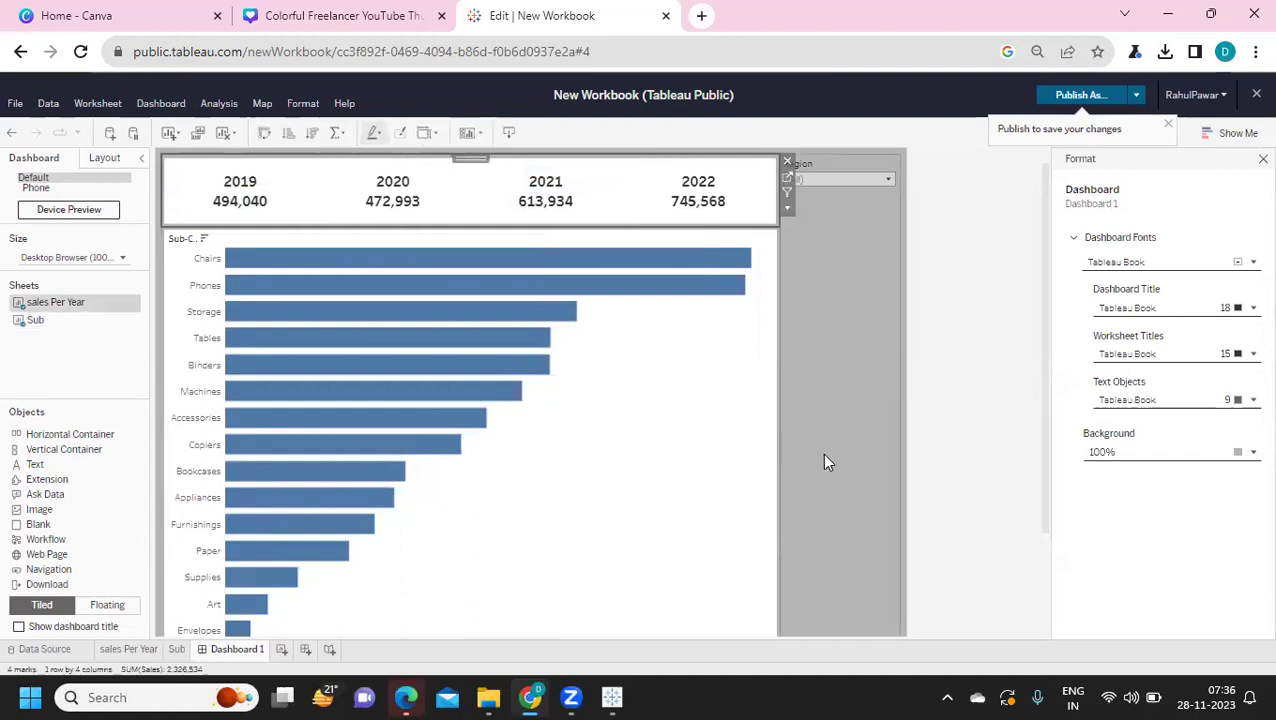
click(105, 158)
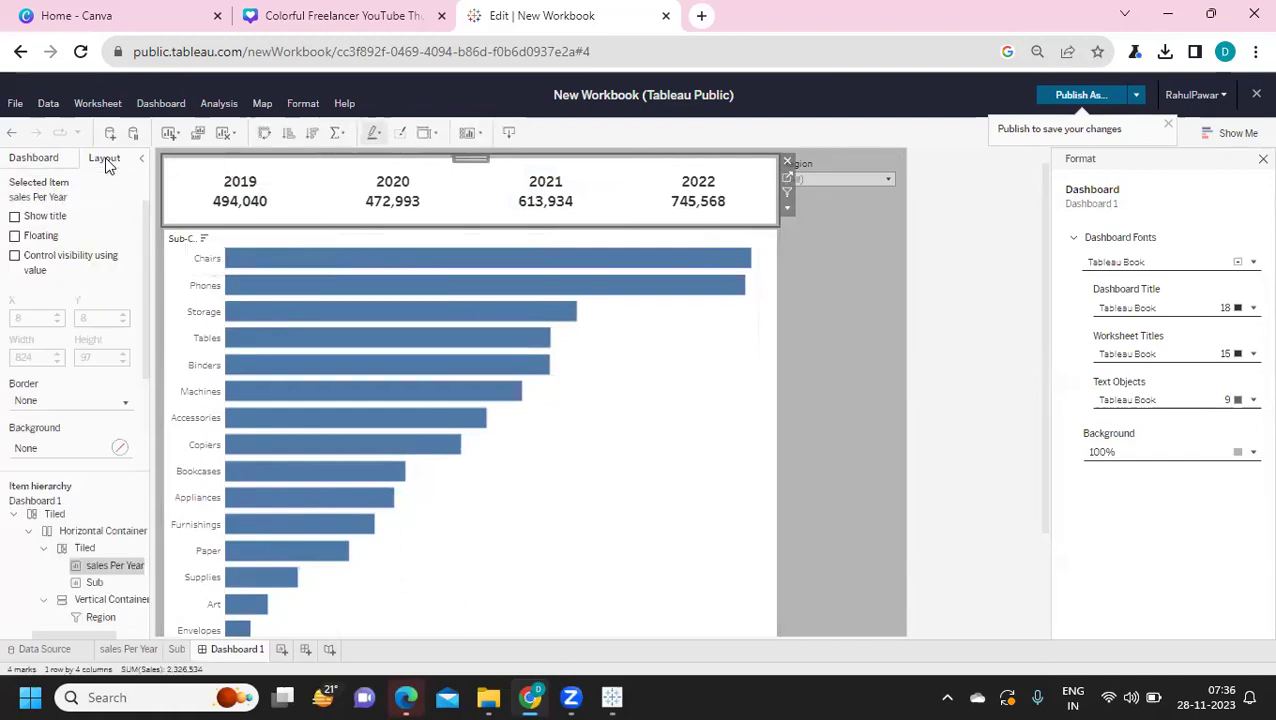
click(60, 400)
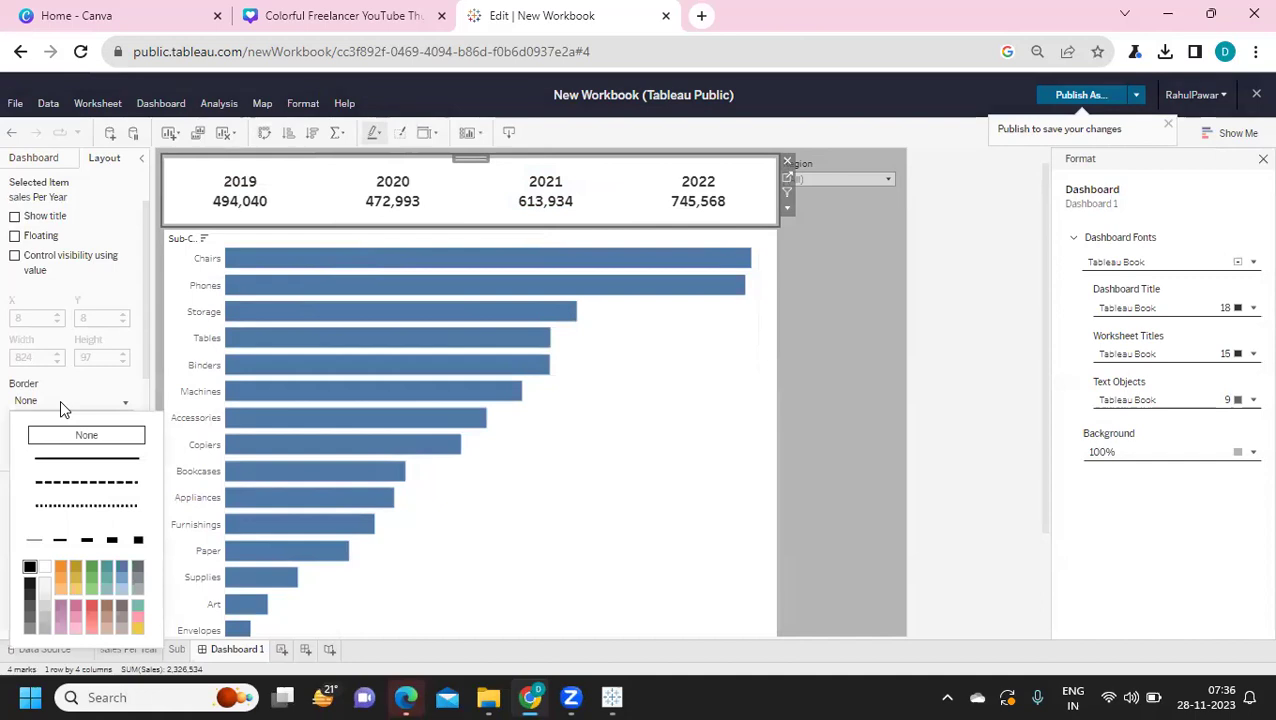
click(59, 541)
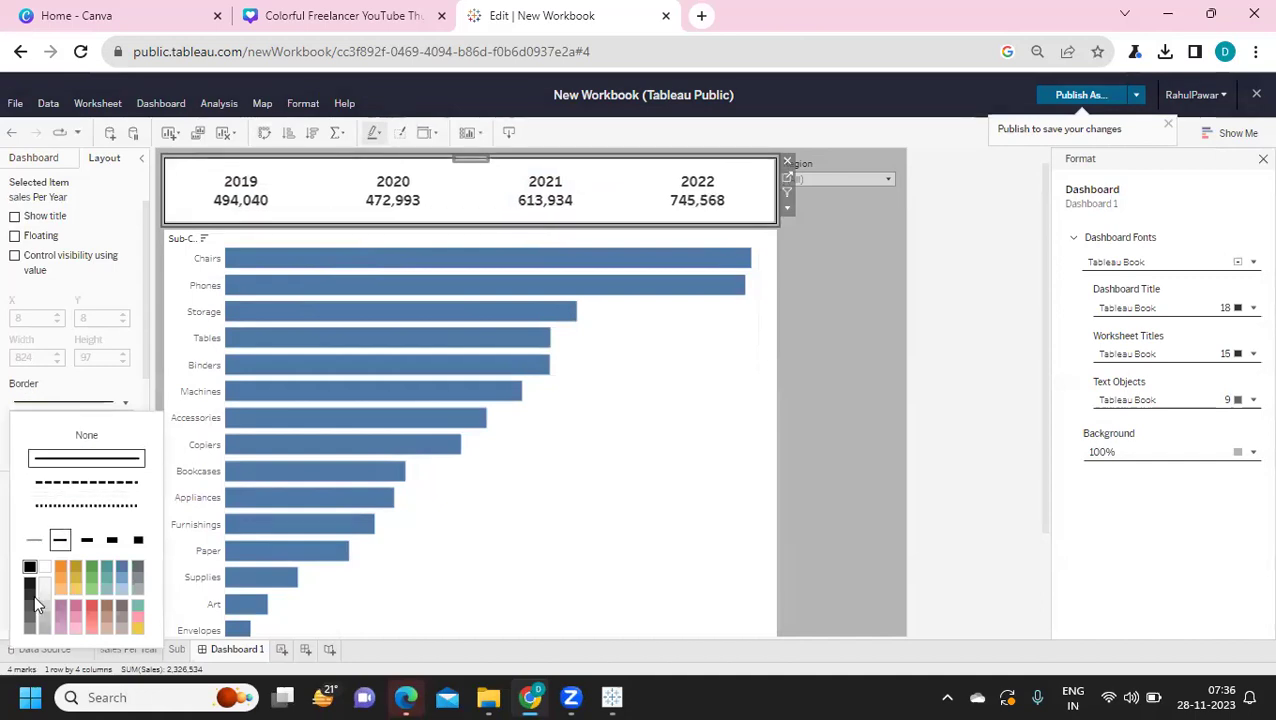
click(30, 586)
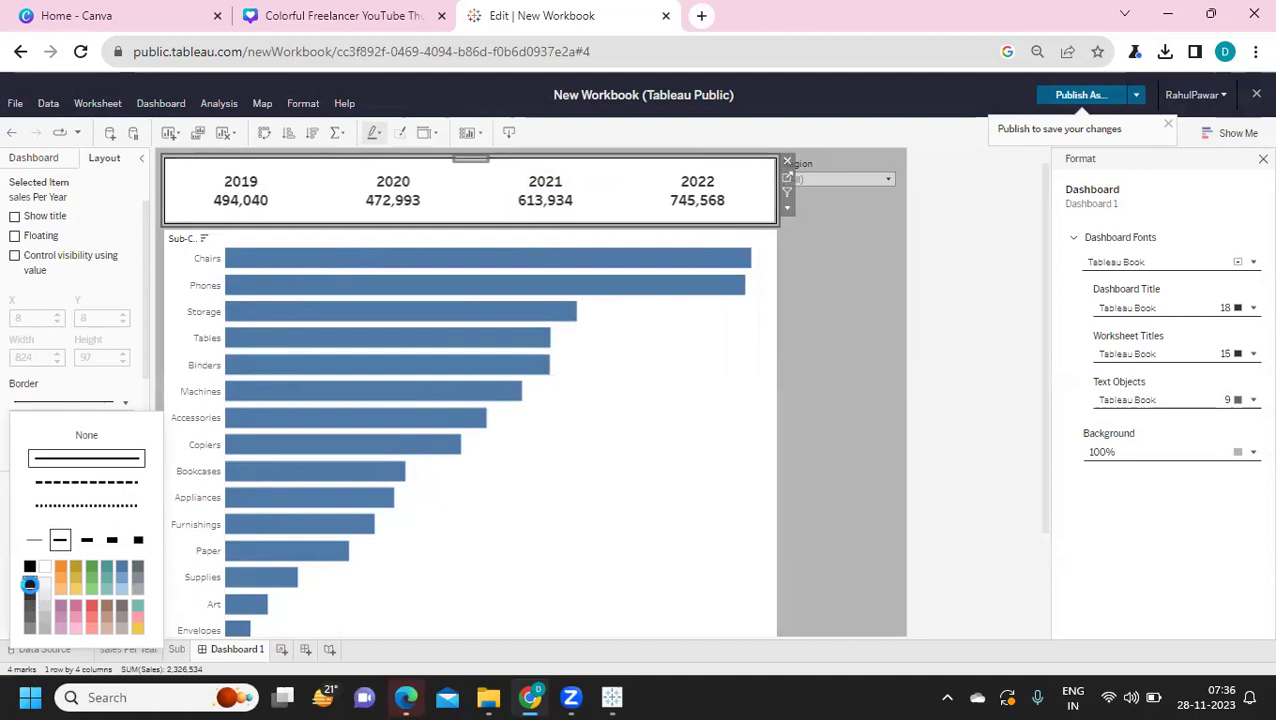
click(665, 385)
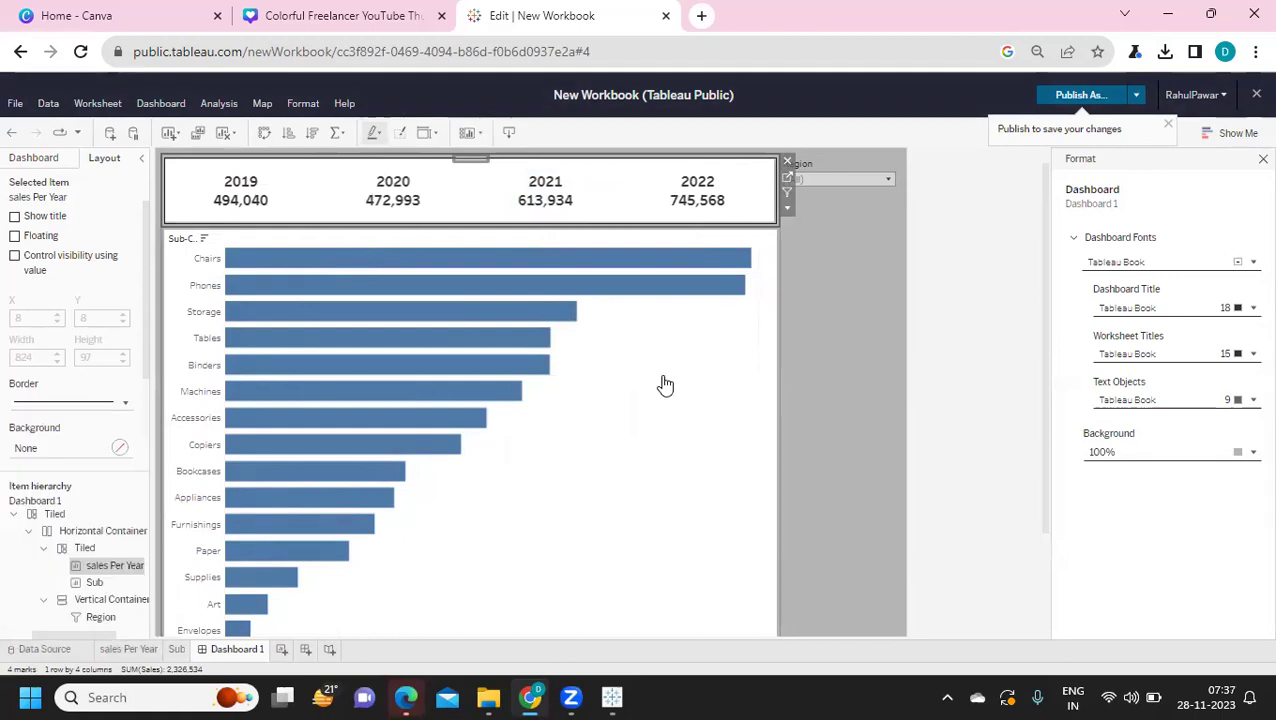
- Give the Sub sheet a solid, near-black border in the thinnest width and deselect the sheet
click(748, 466)
click(36, 406)
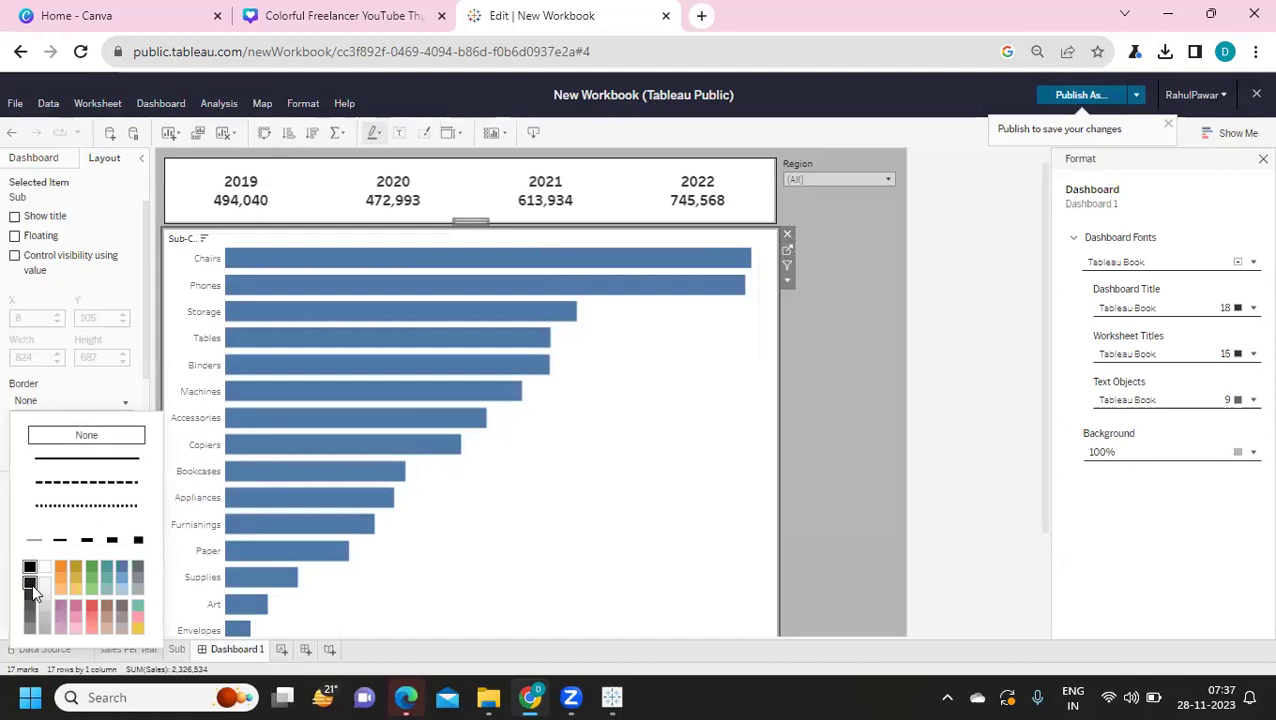
click(32, 589)
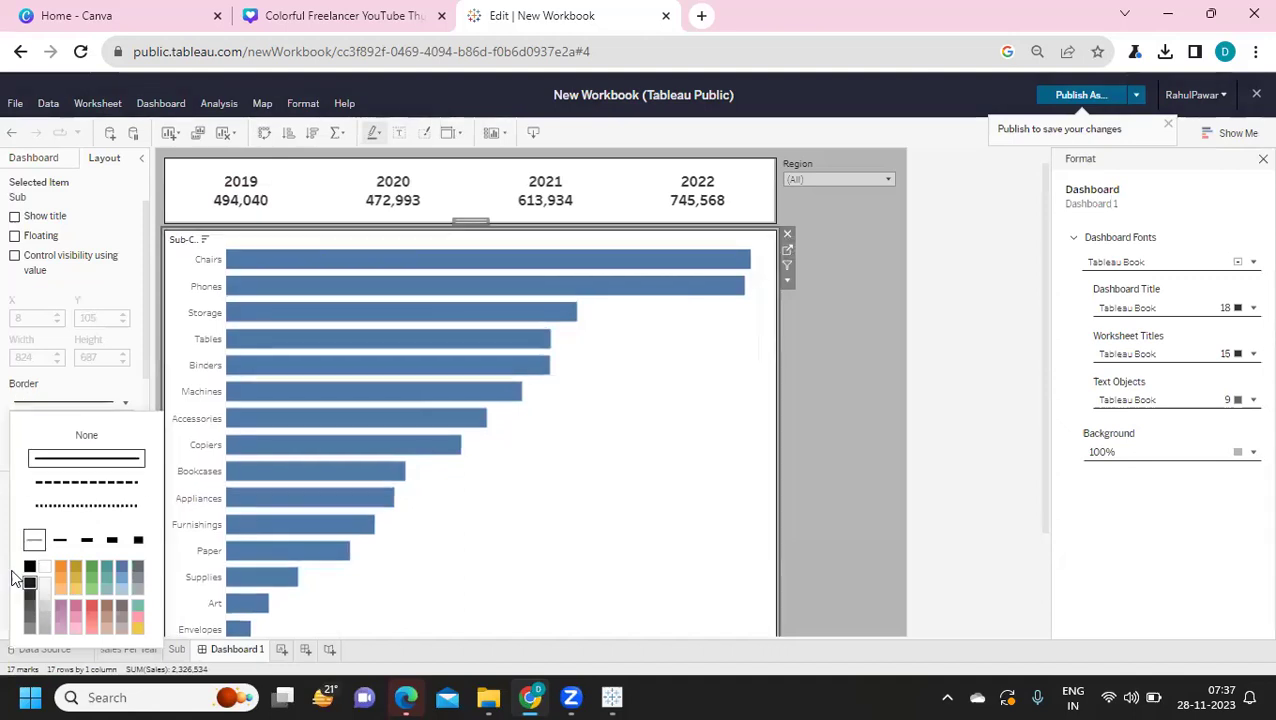
click(971, 300)
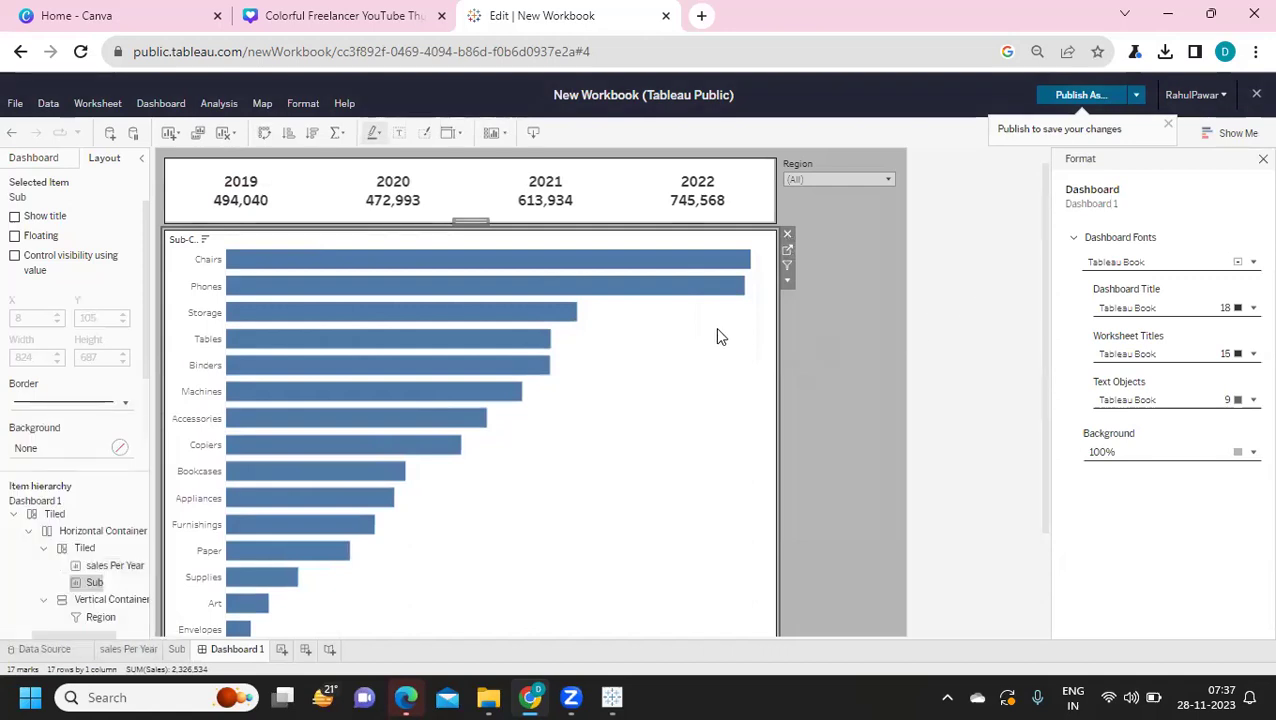
click(838, 310)
click(980, 309)
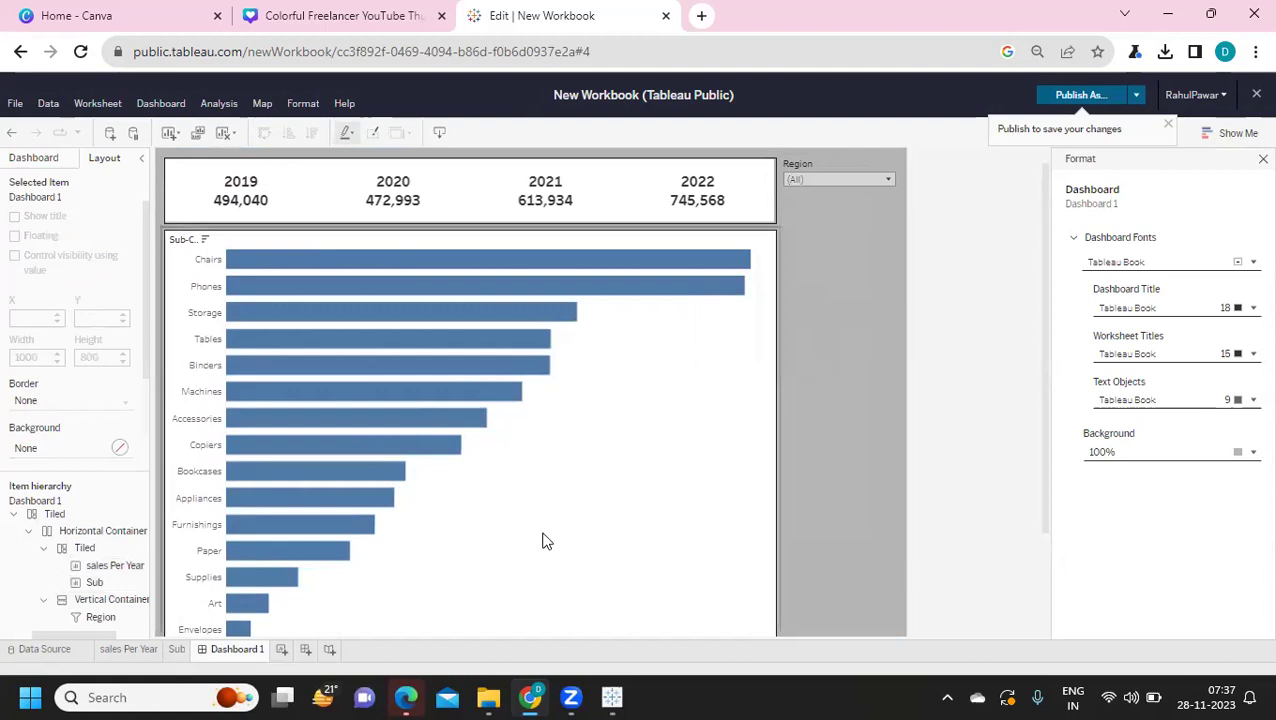
- Set the Sub sheet's background to medium grey at 100% opacity and move the selection off the sheet
click(194, 507)
click(75, 450)
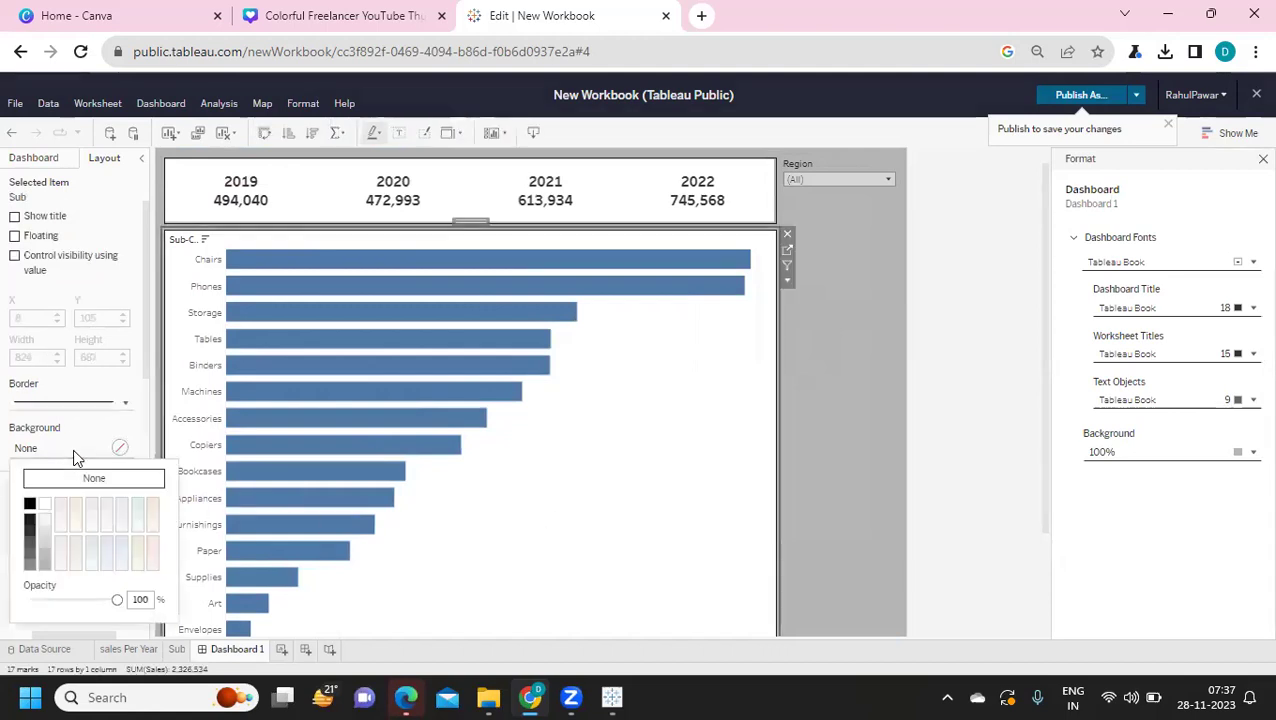
click(28, 561)
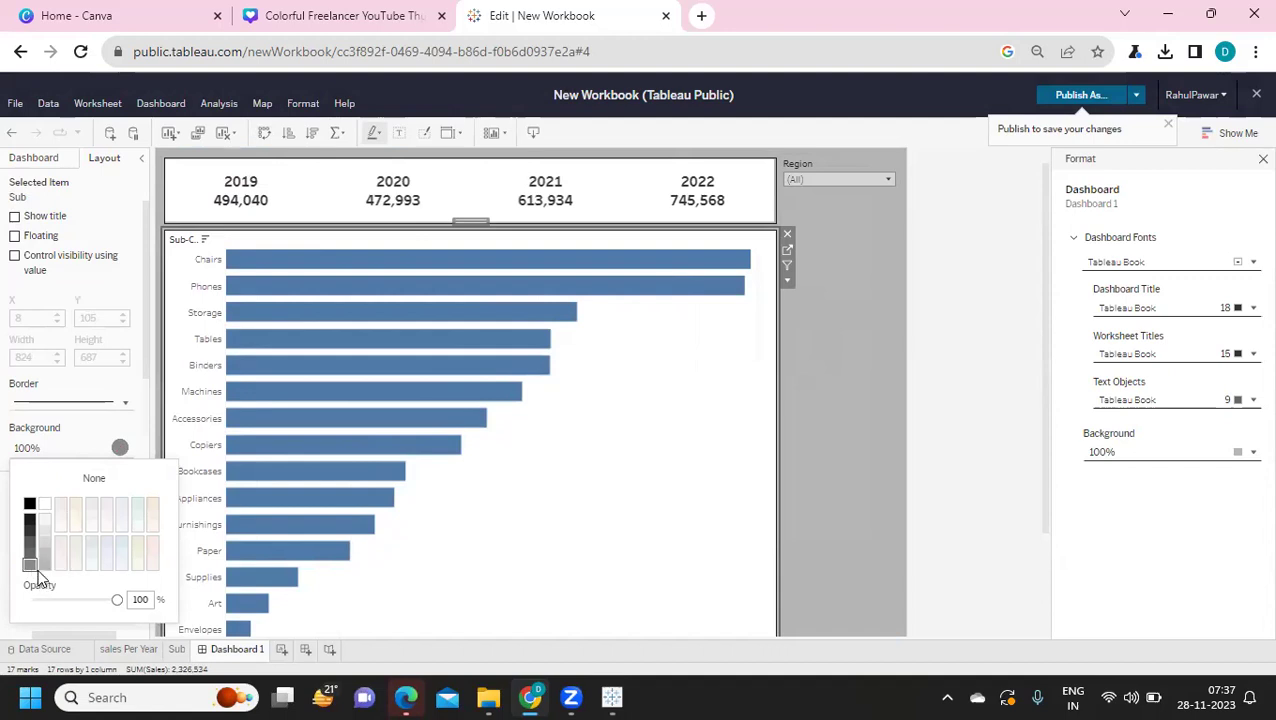
click(868, 324)
click(866, 331)
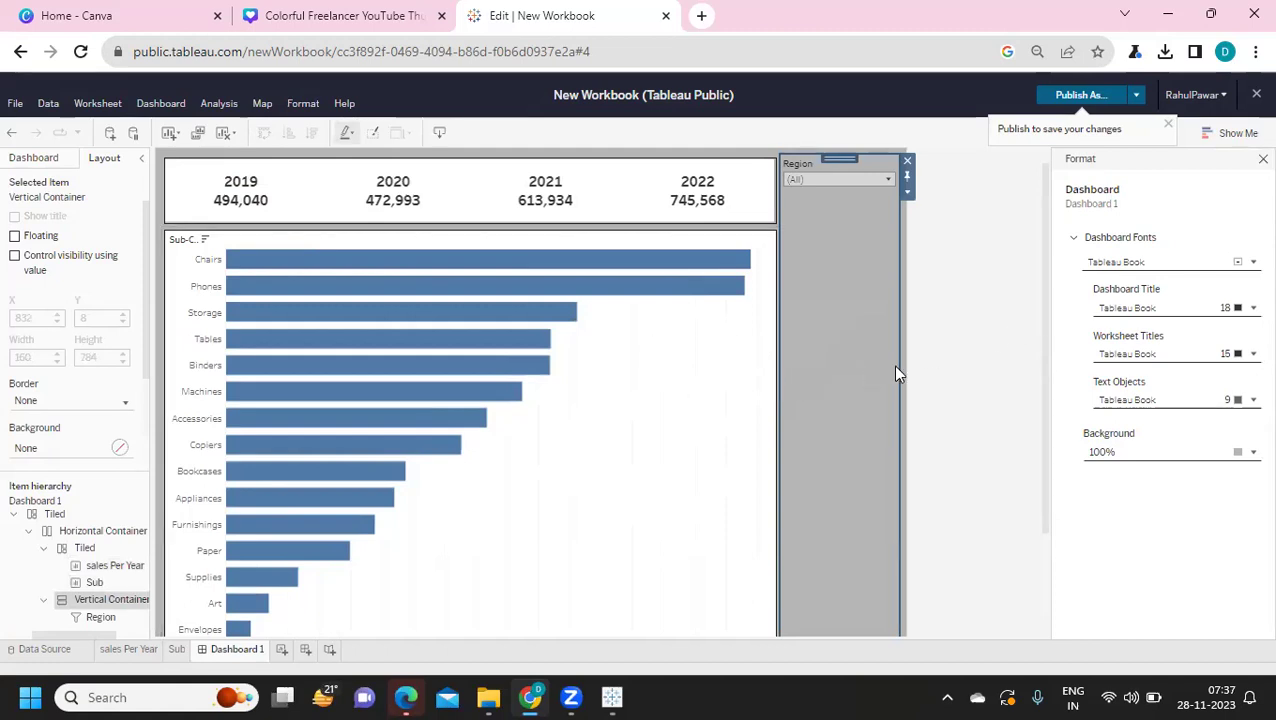
- Publish the workbook as MYSampleFile with Show sheets as tabs and Embed password for data source enabled
click(1077, 97)
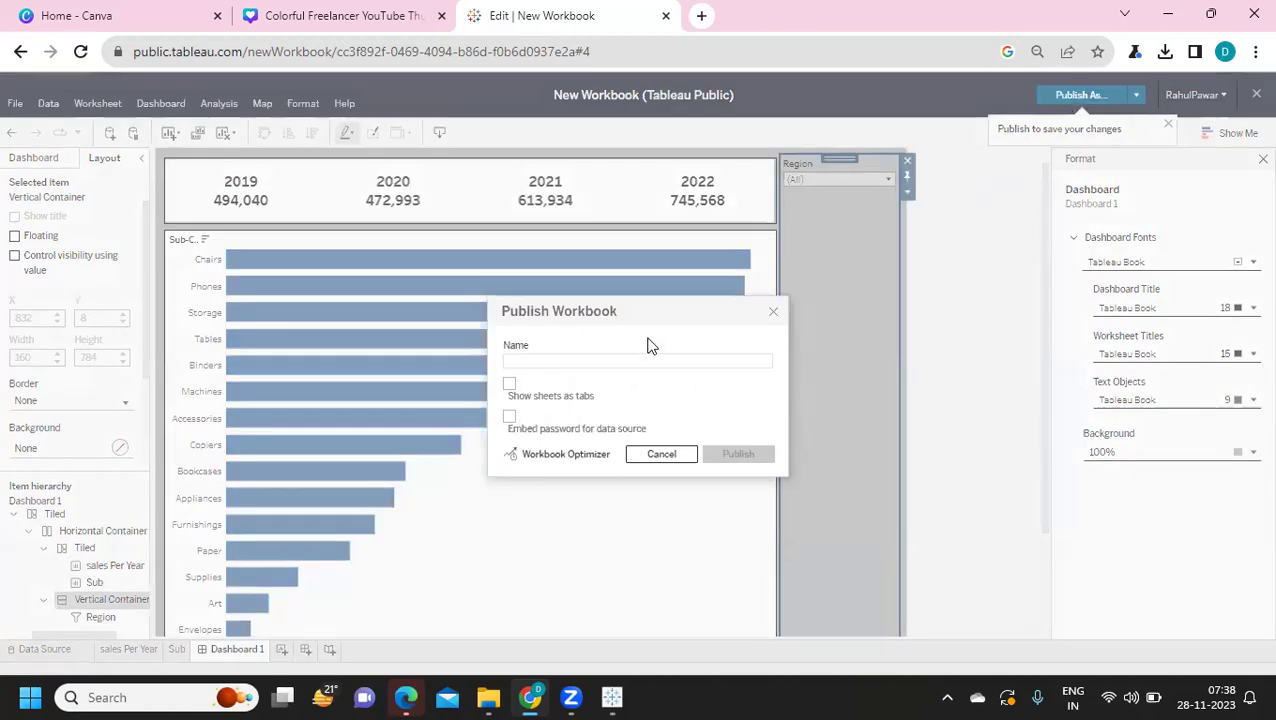
text(MYSample)
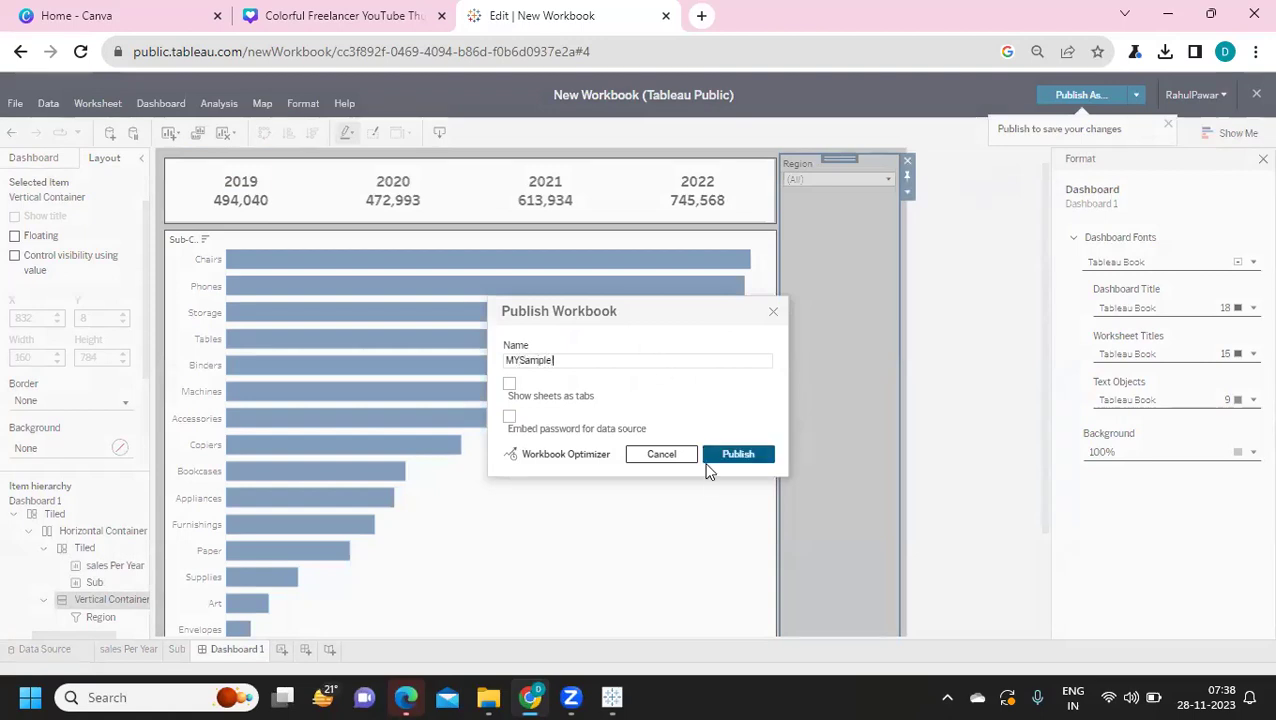
text(File)
click(509, 385)
click(509, 417)
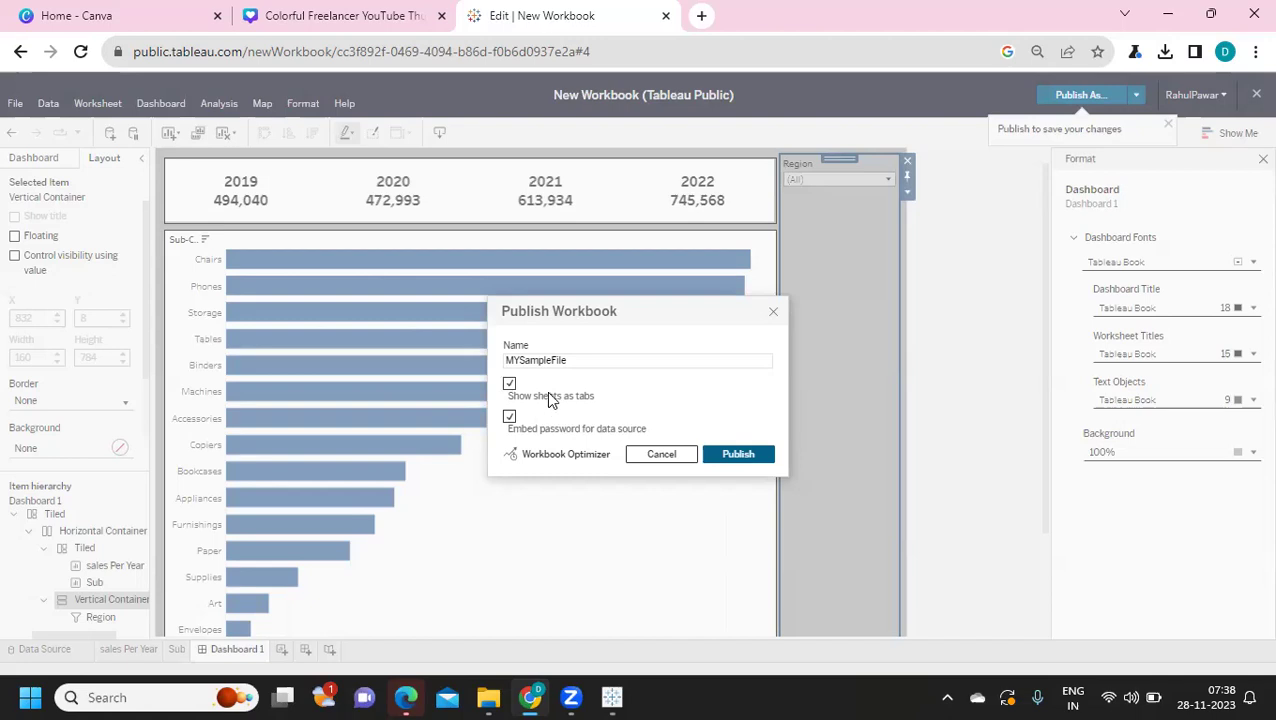
click(737, 454)
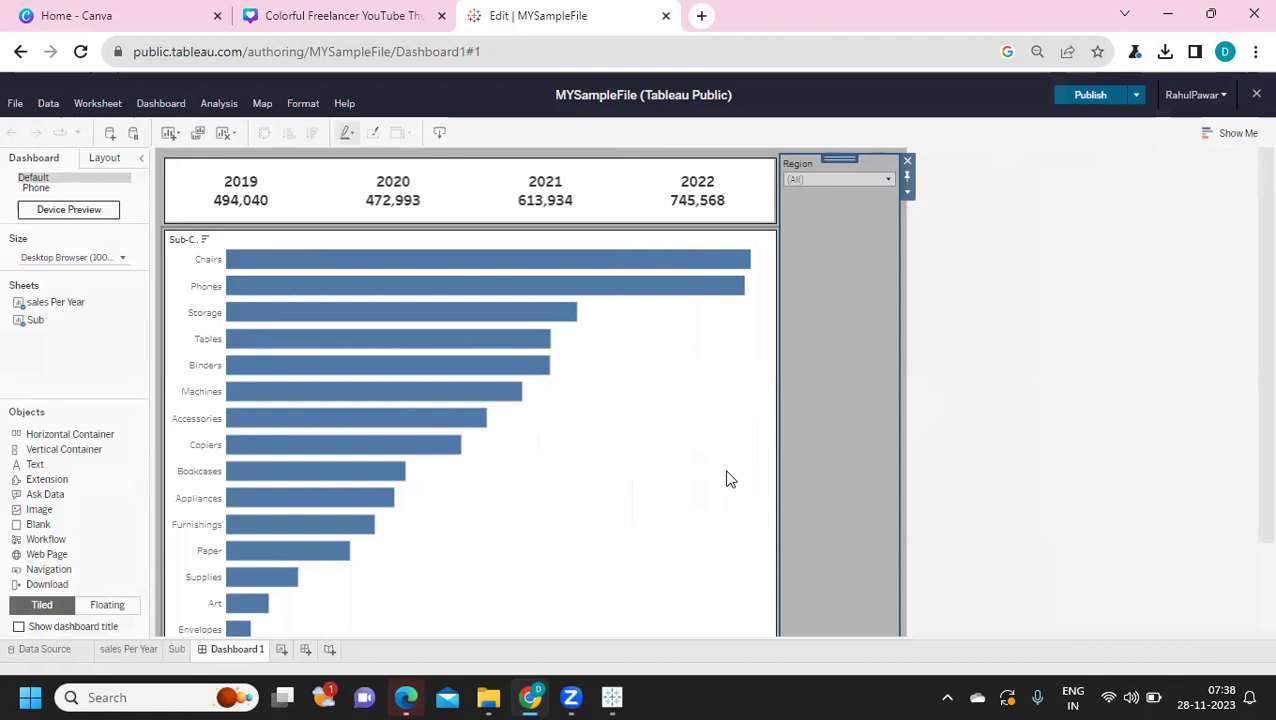
- Open the sales Per Year sheet from the dashboard with no year selected and bring up its worksheet formatting
click(515, 186)
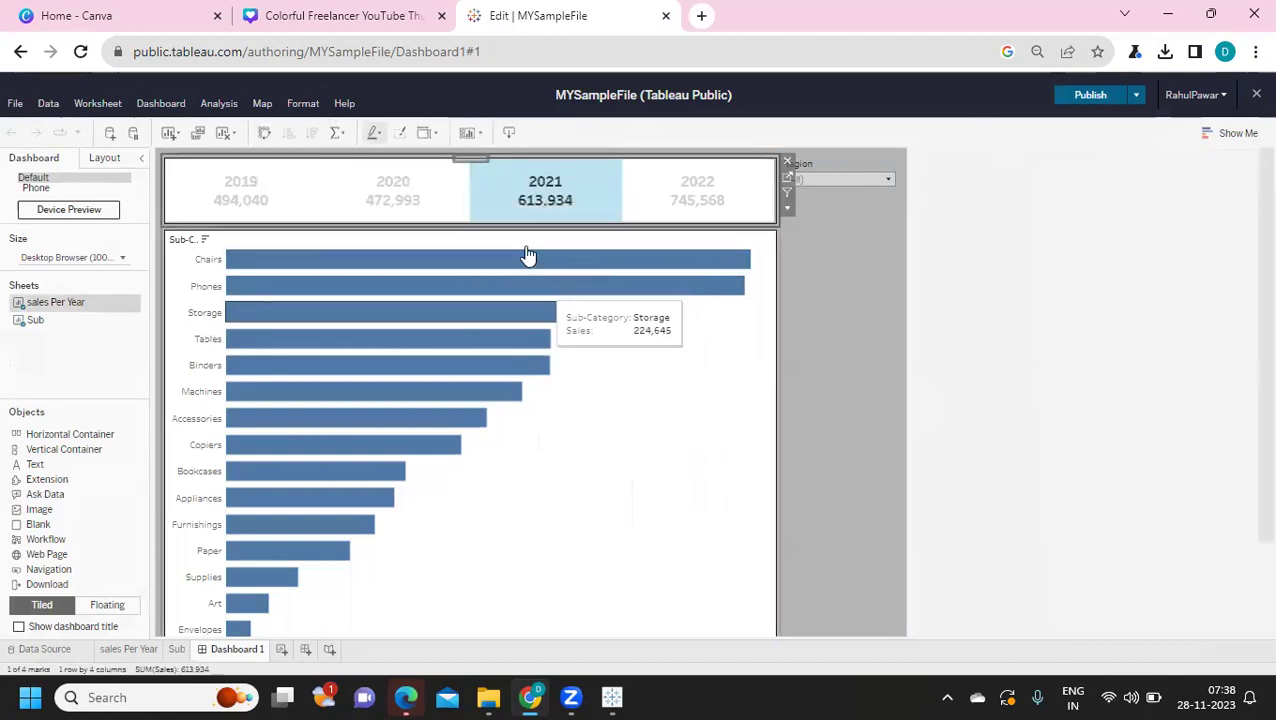
click(529, 214)
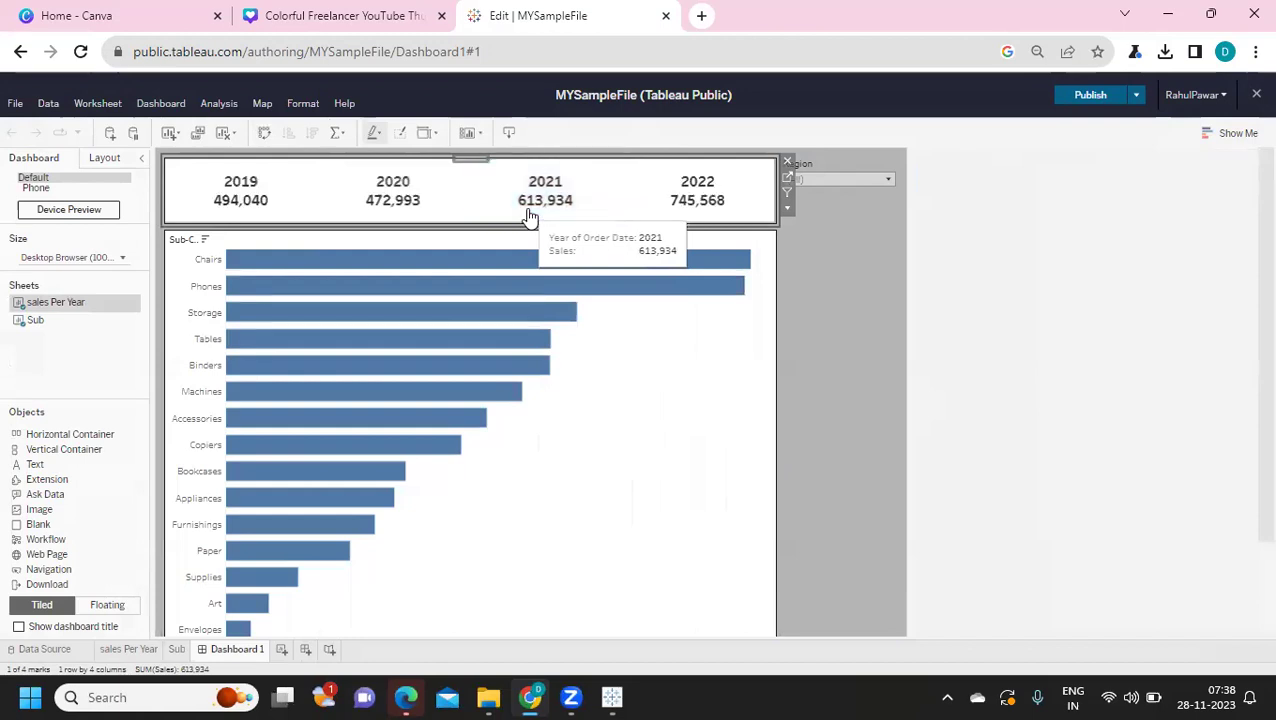
click(788, 176)
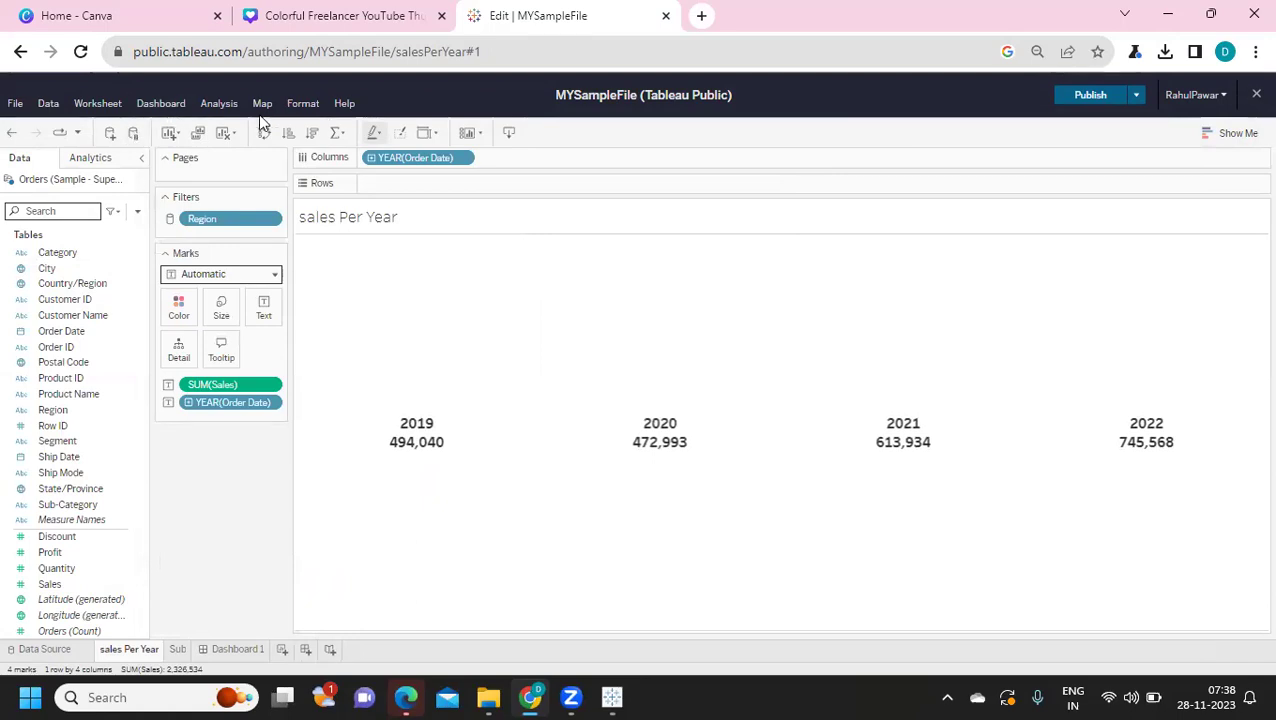
click(111, 112)
click(296, 108)
click(296, 108)
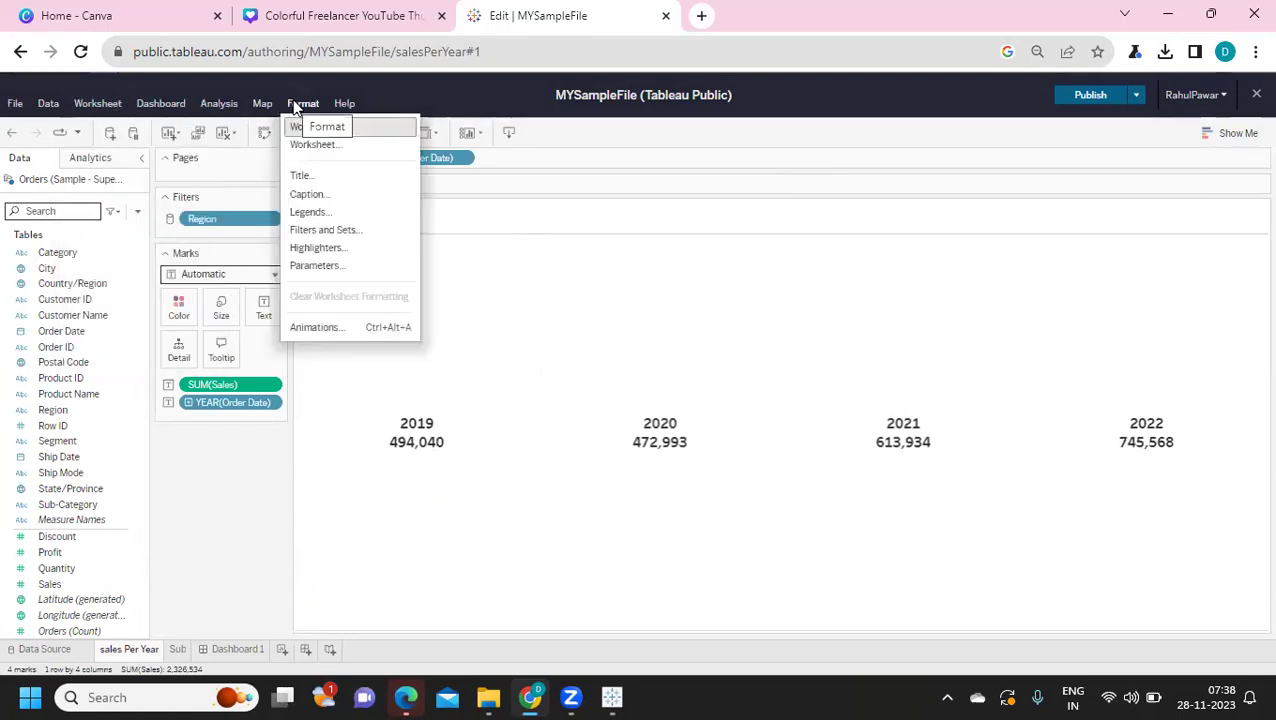
click(313, 148)
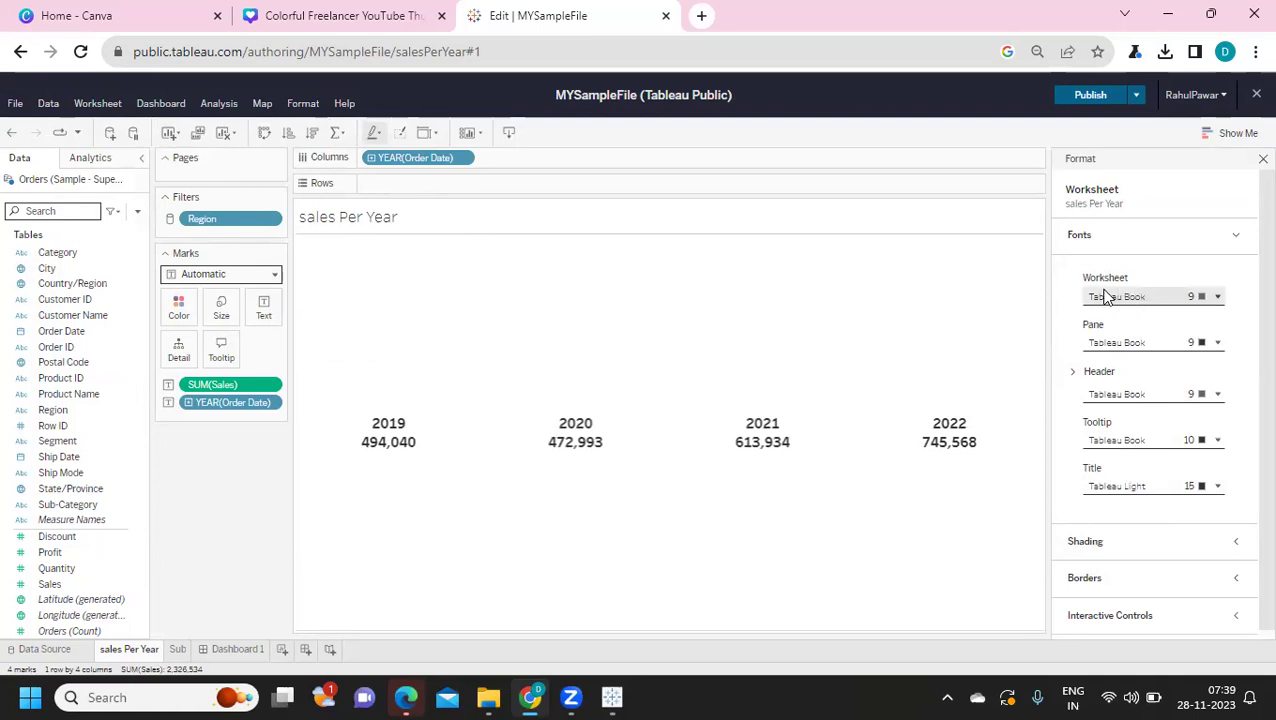
- Set the sales Per Year worksheet shading to light blue #DDEBF0 and return to Dashboard 1
click(1107, 553)
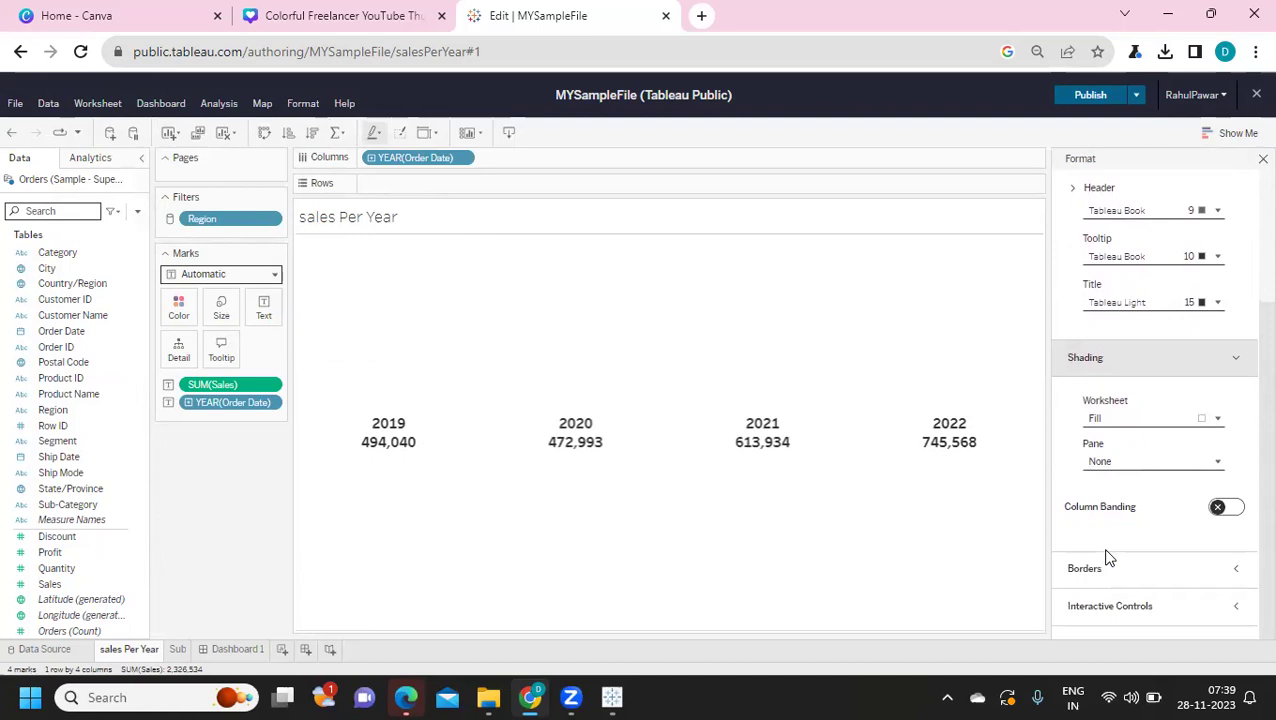
click(1132, 421)
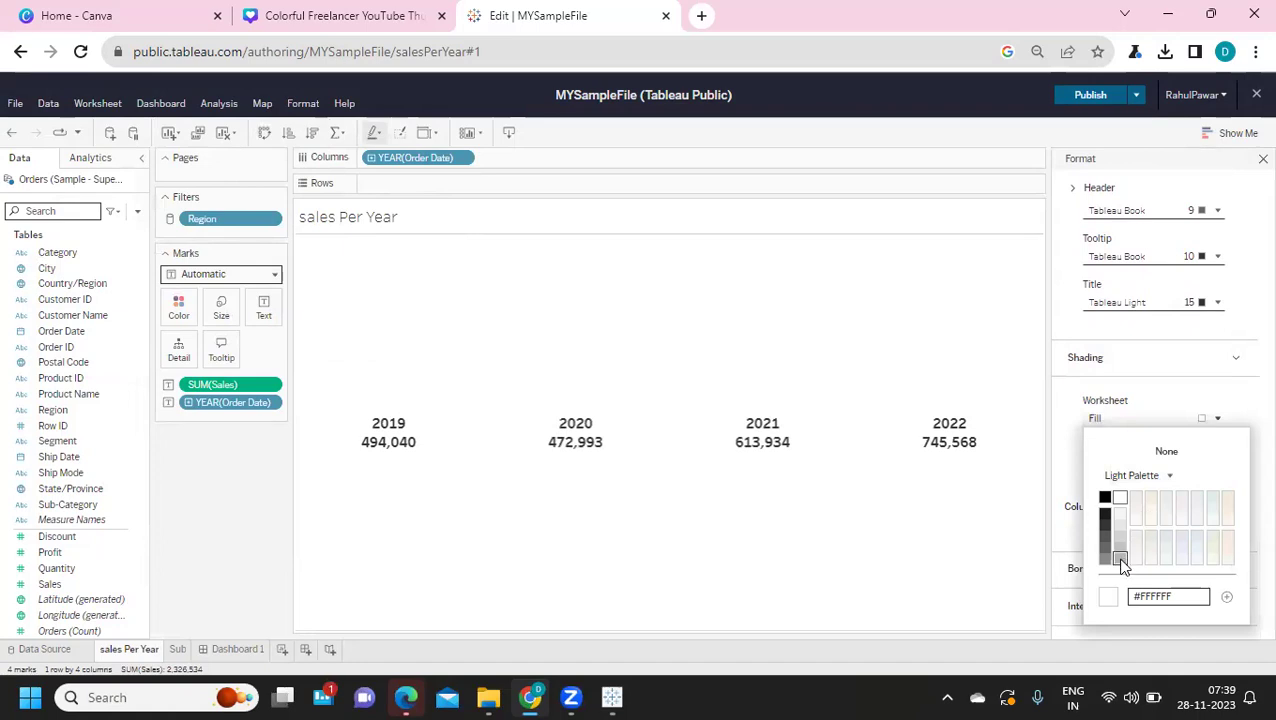
click(1198, 538)
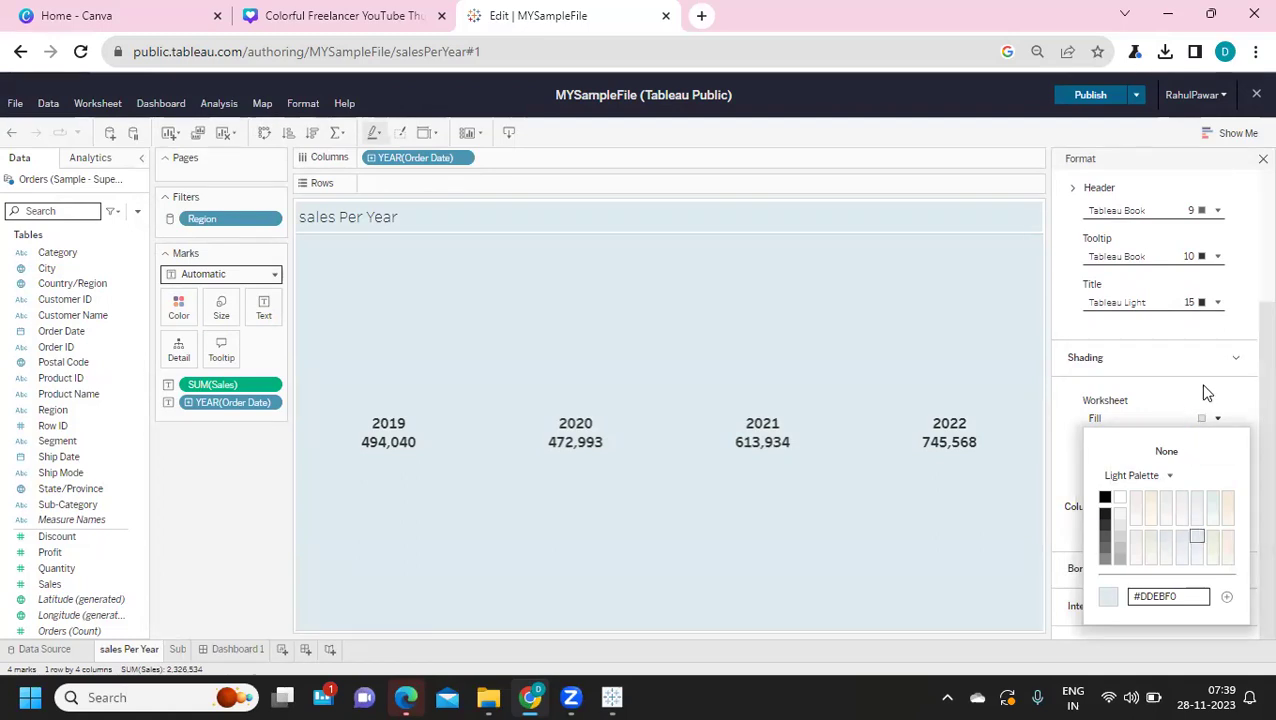
click(1236, 362)
click(1236, 362)
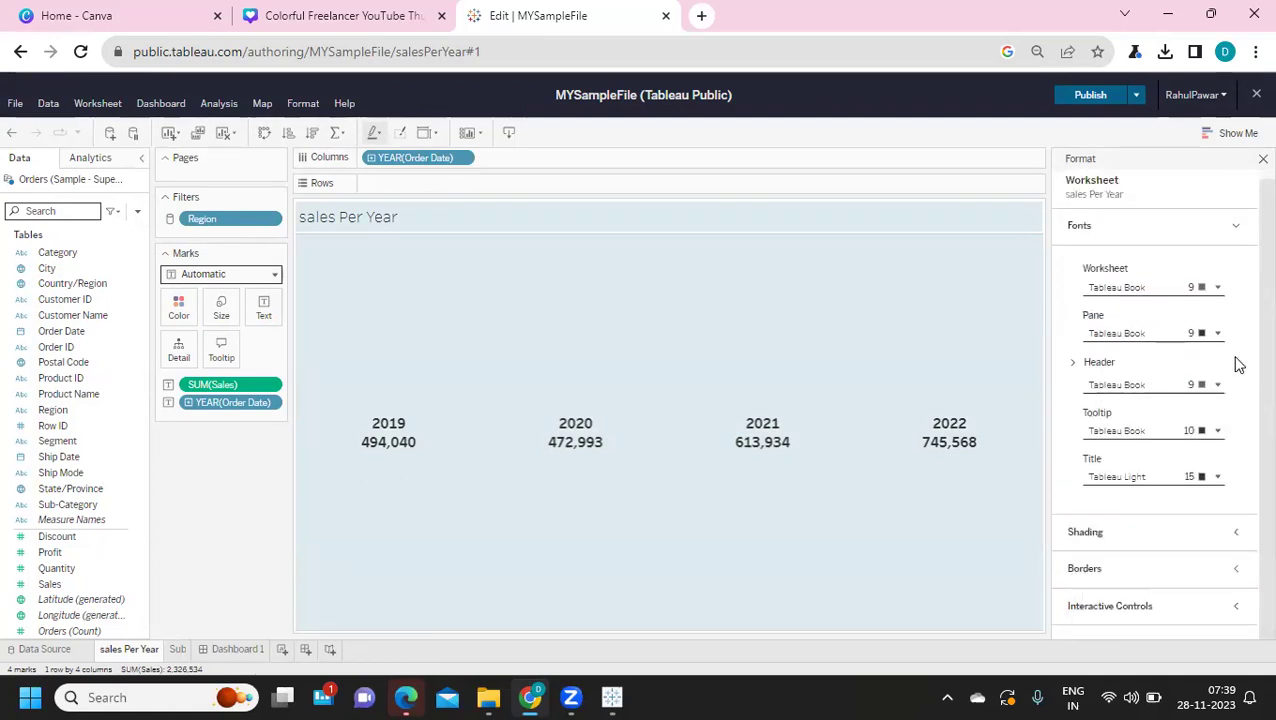
click(238, 650)
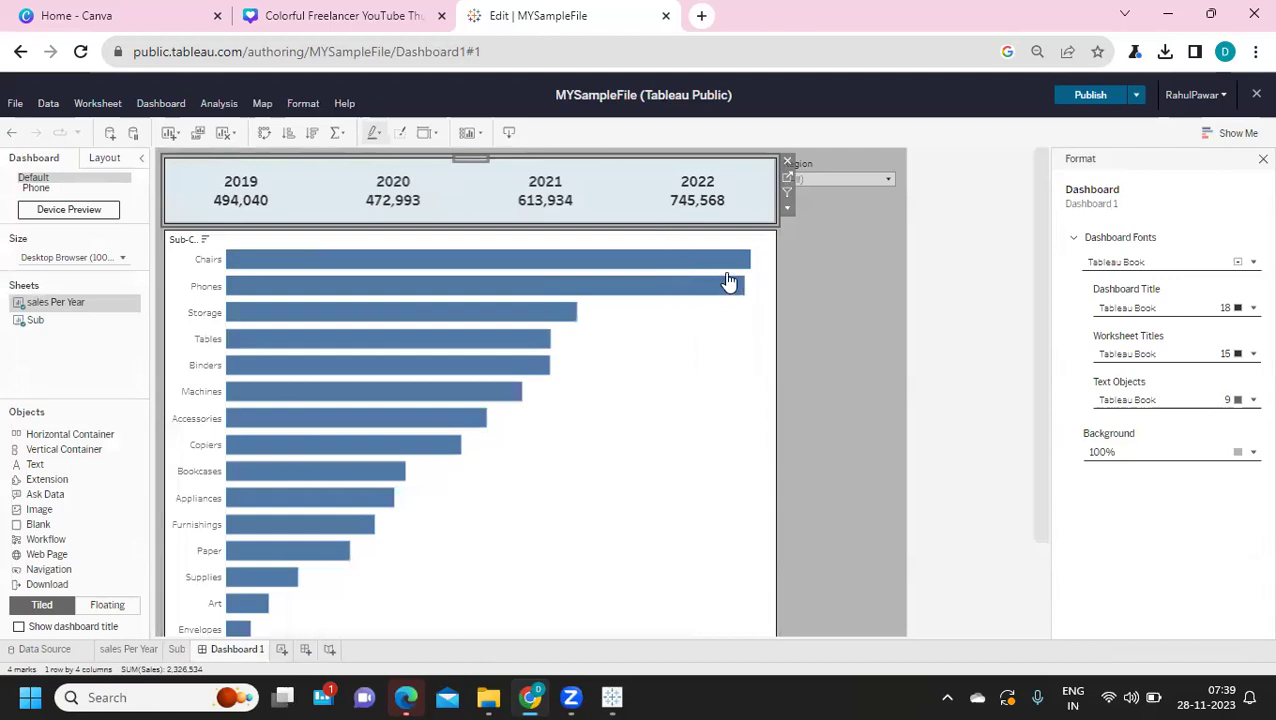
click(826, 283)
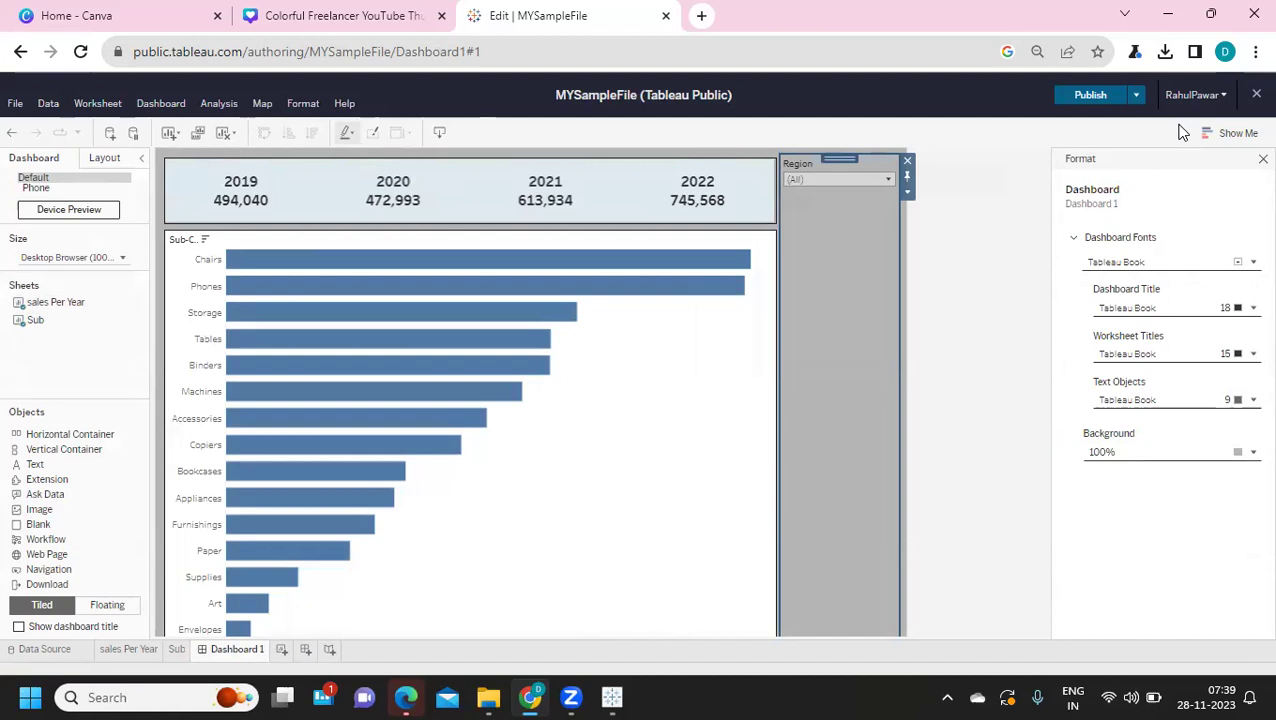
- Close the workbook editor and publish the changes to MYSampleFile
click(1254, 100)
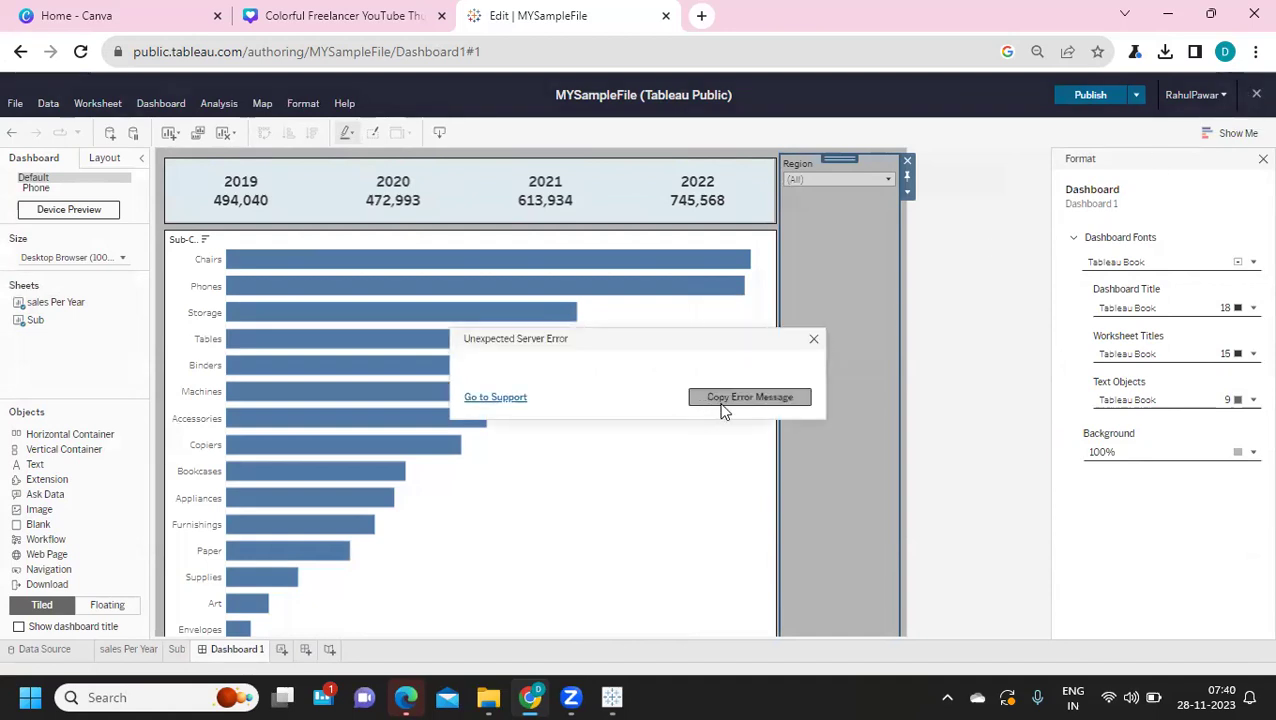
click(813, 339)
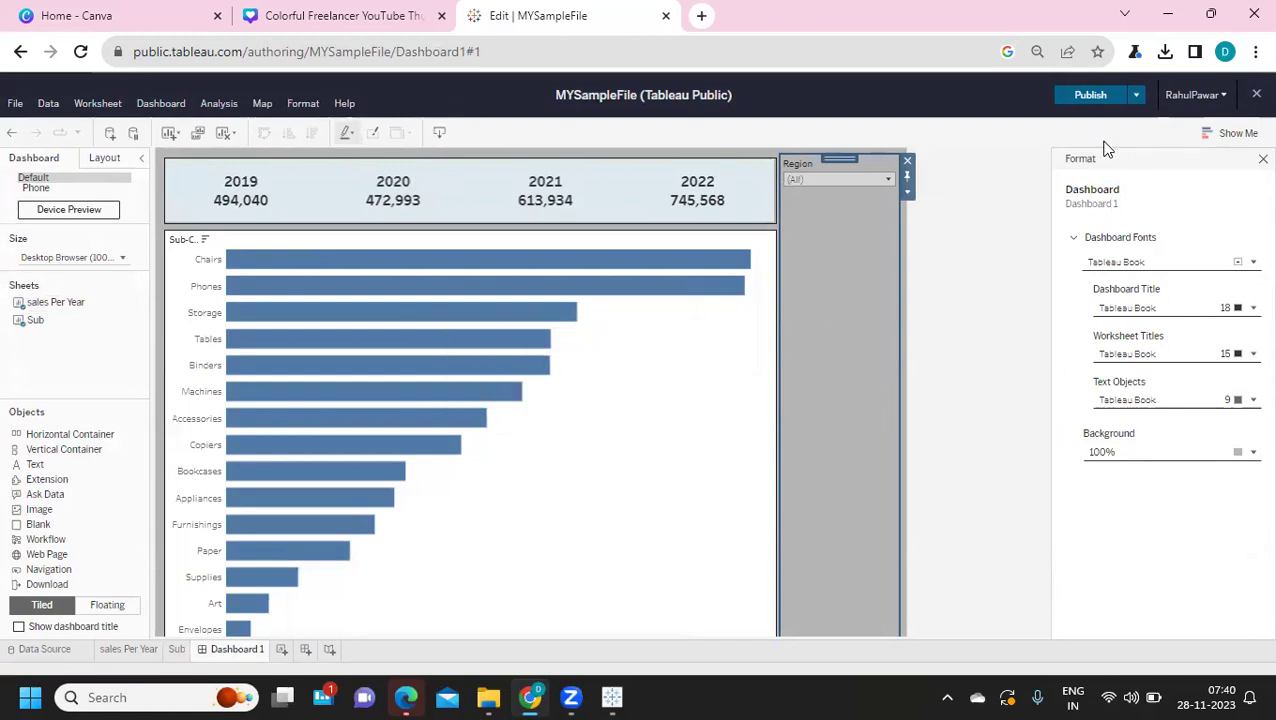
click(1254, 98)
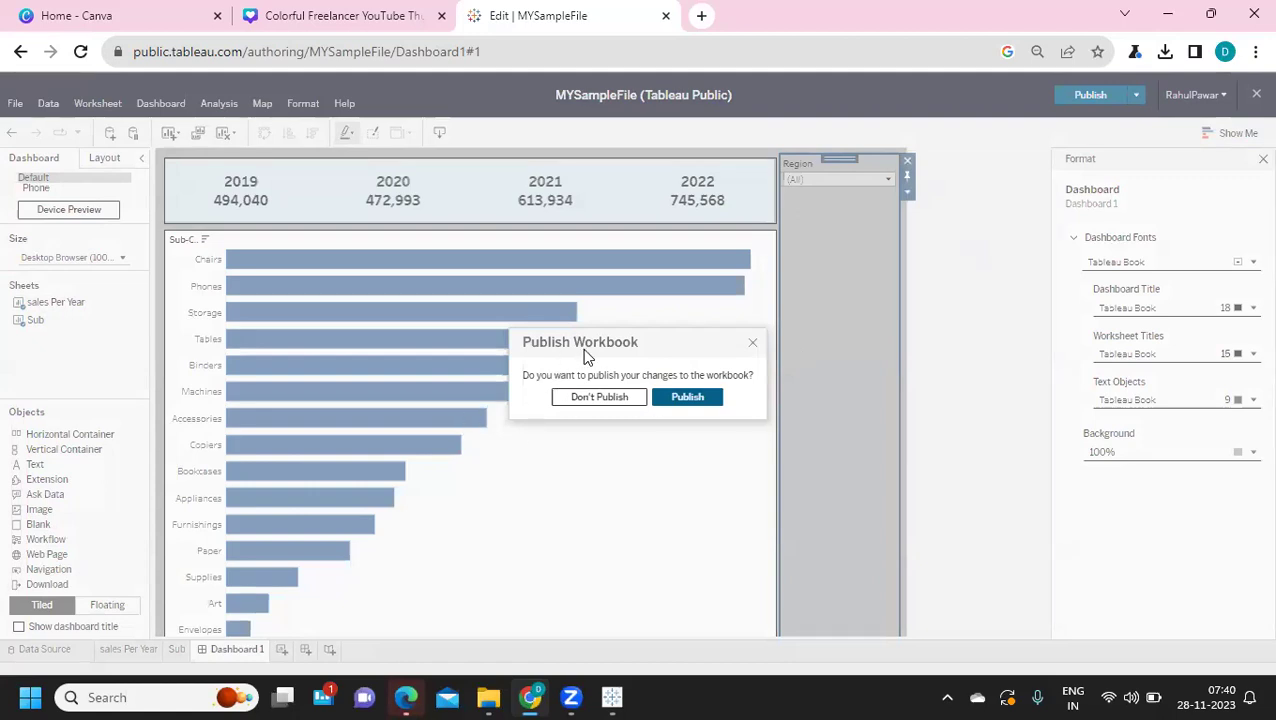
click(684, 398)
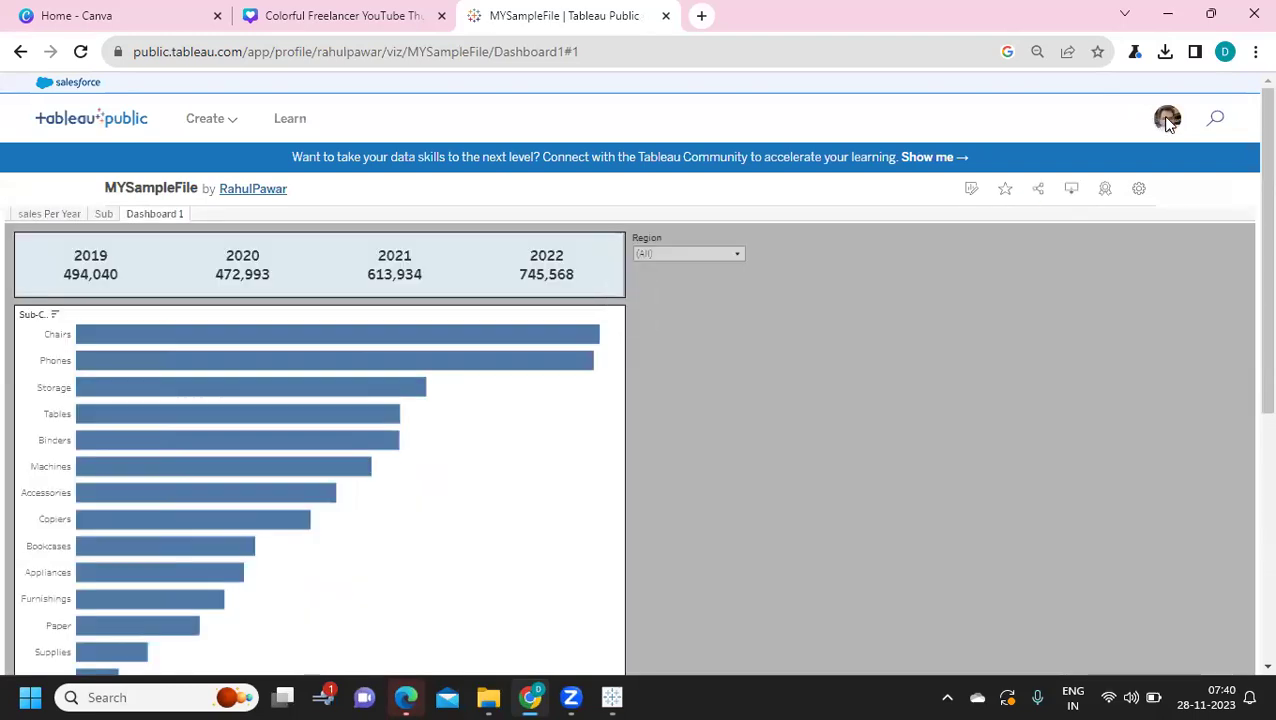
- Go to the account's own profile and open the published MYSampleFile viz from its list of vizzes
click(1167, 118)
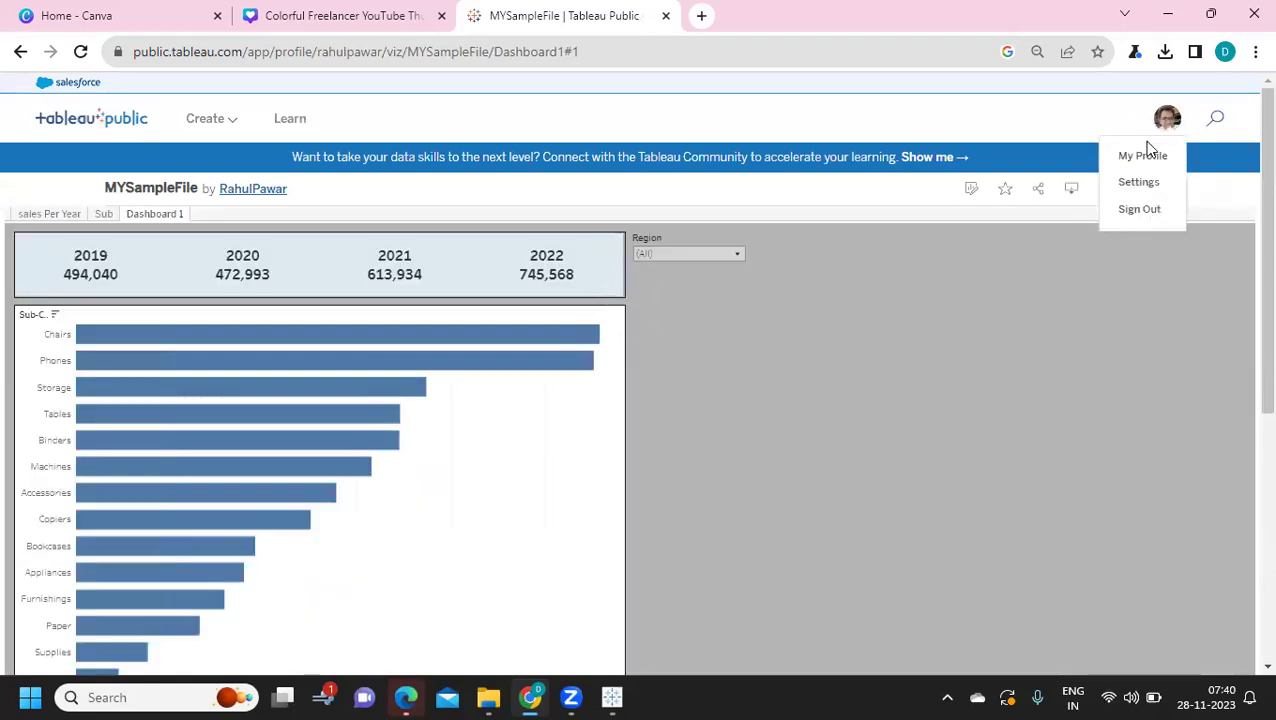
click(1142, 160)
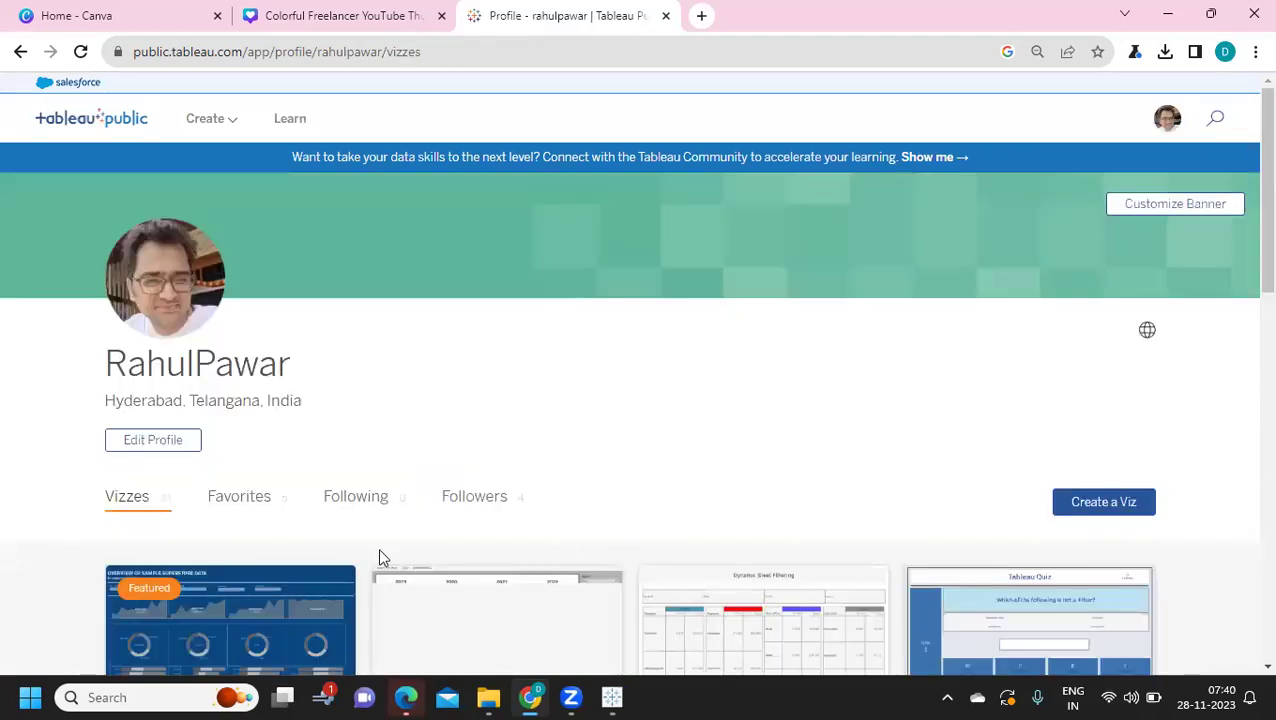
scroll(390, 504, down, 2)
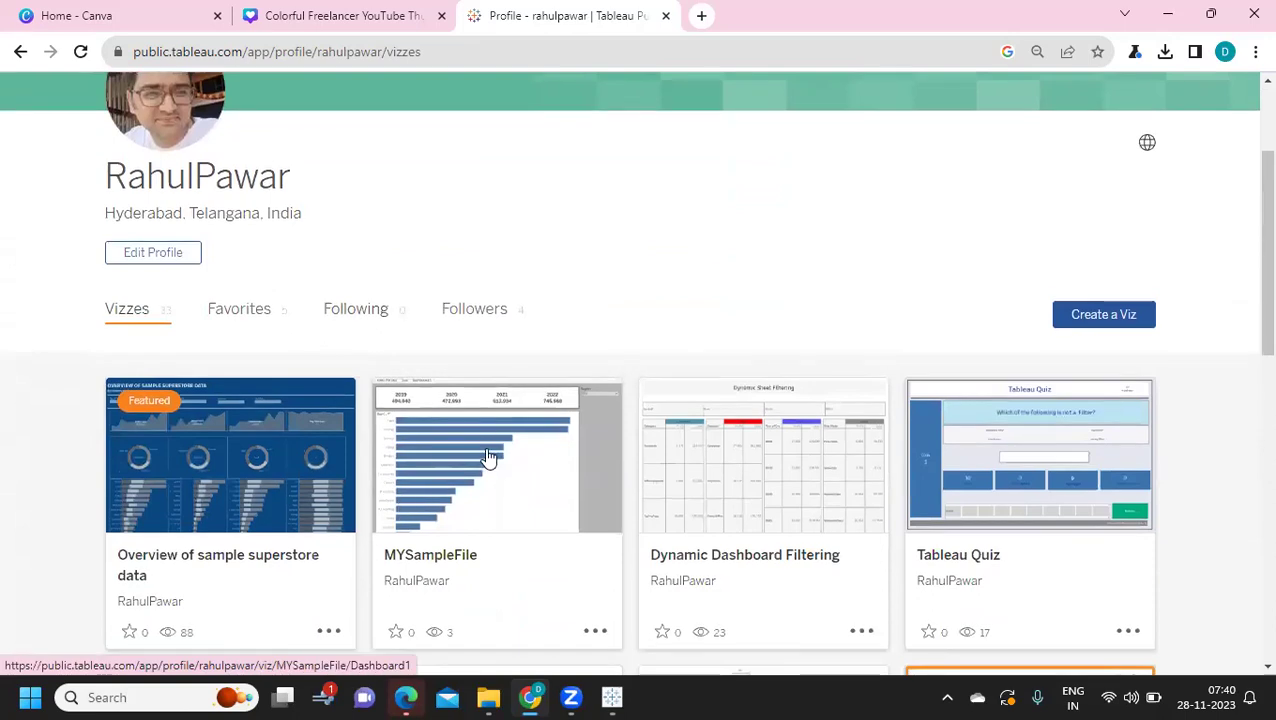
scroll(487, 456, down, 2)
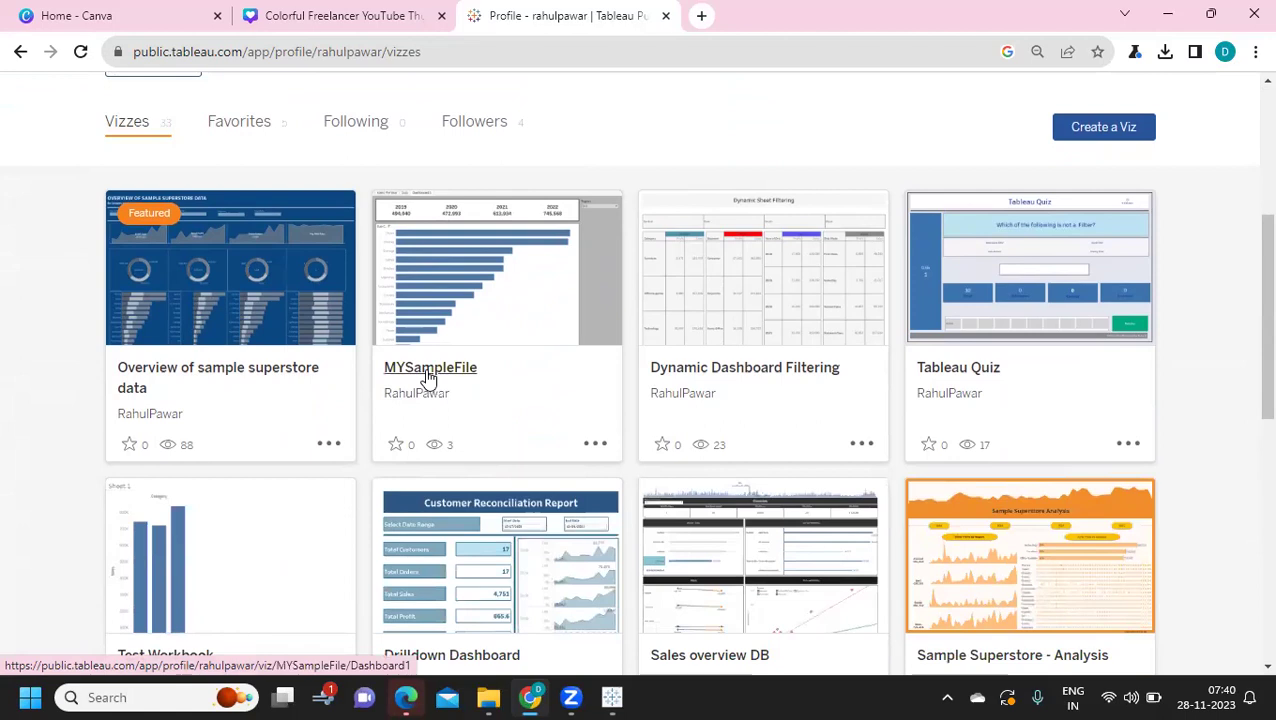
click(441, 333)
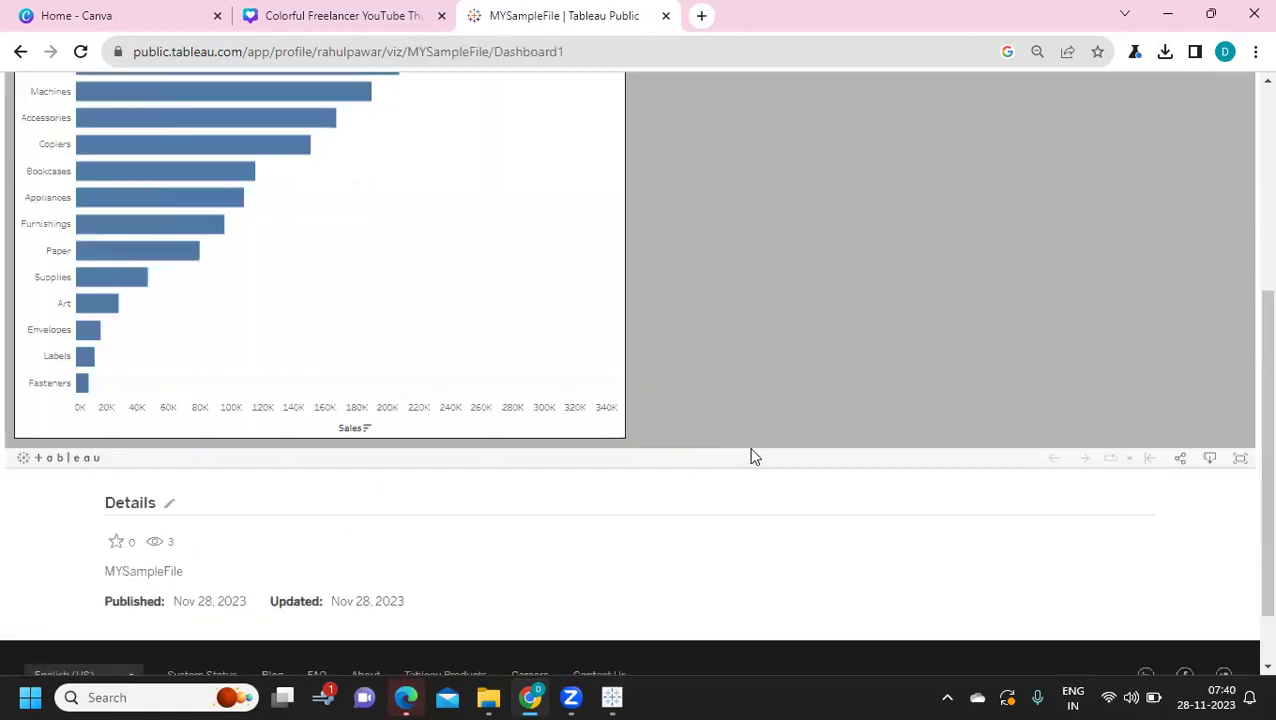
scroll(1033, 460, up, 4)
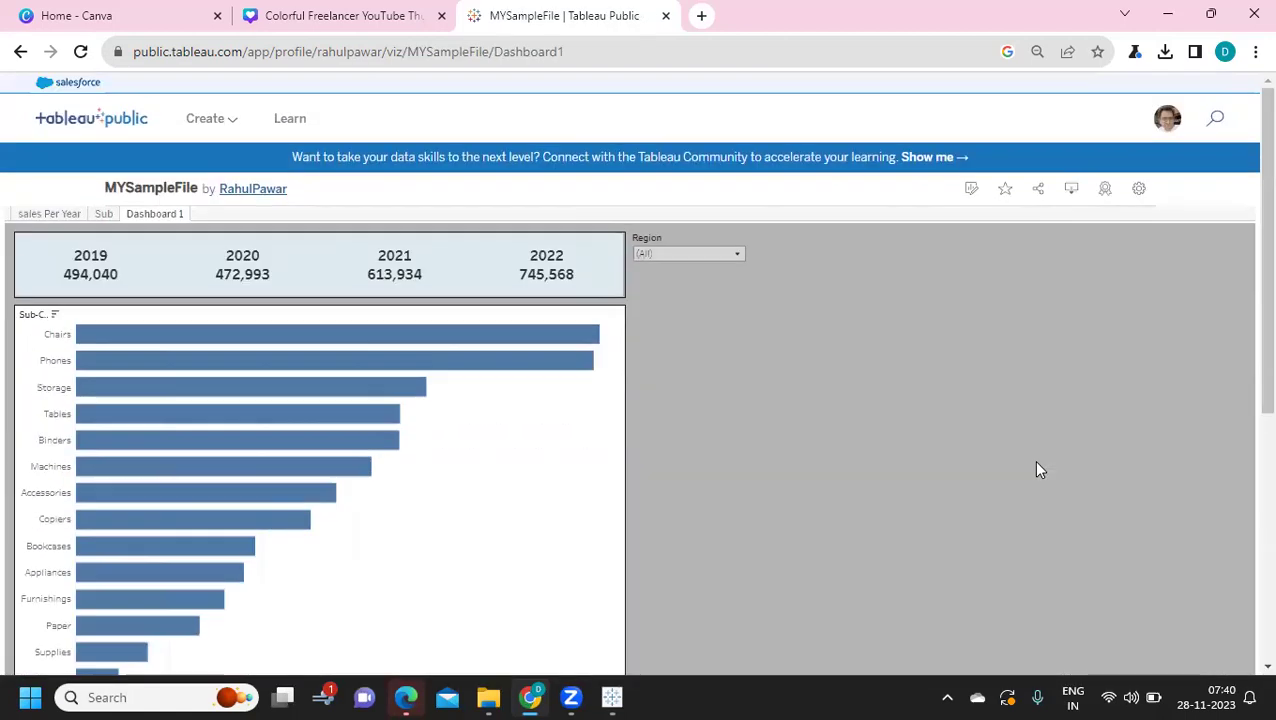
- Open the MYSampleFile viz for editing, leave the editor, and view the viz's embed code and link sharing options
click(971, 196)
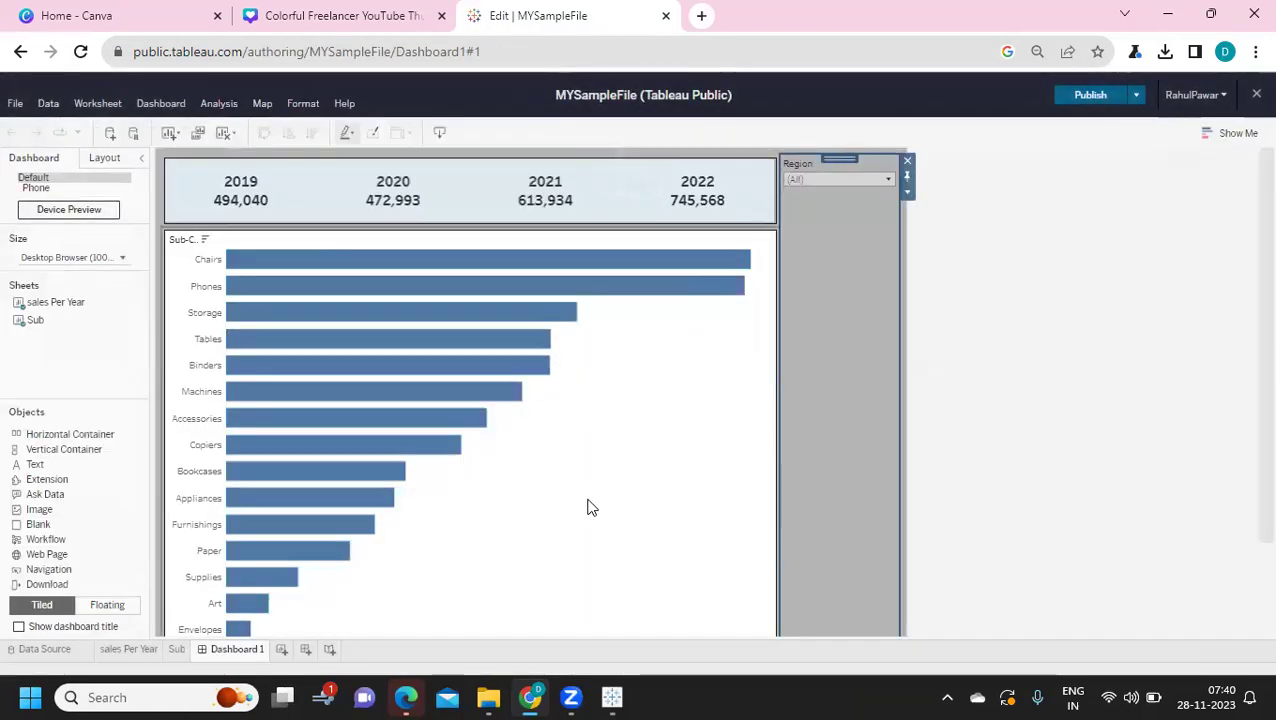
click(1254, 95)
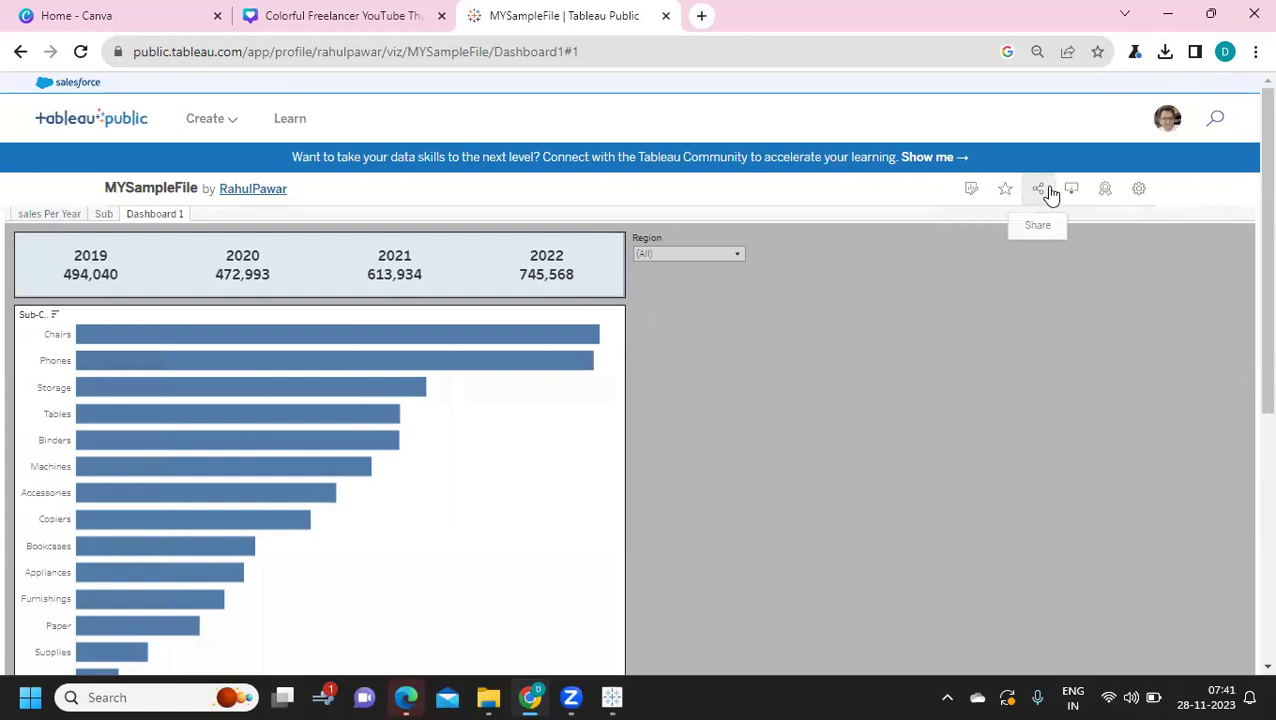
click(1048, 190)
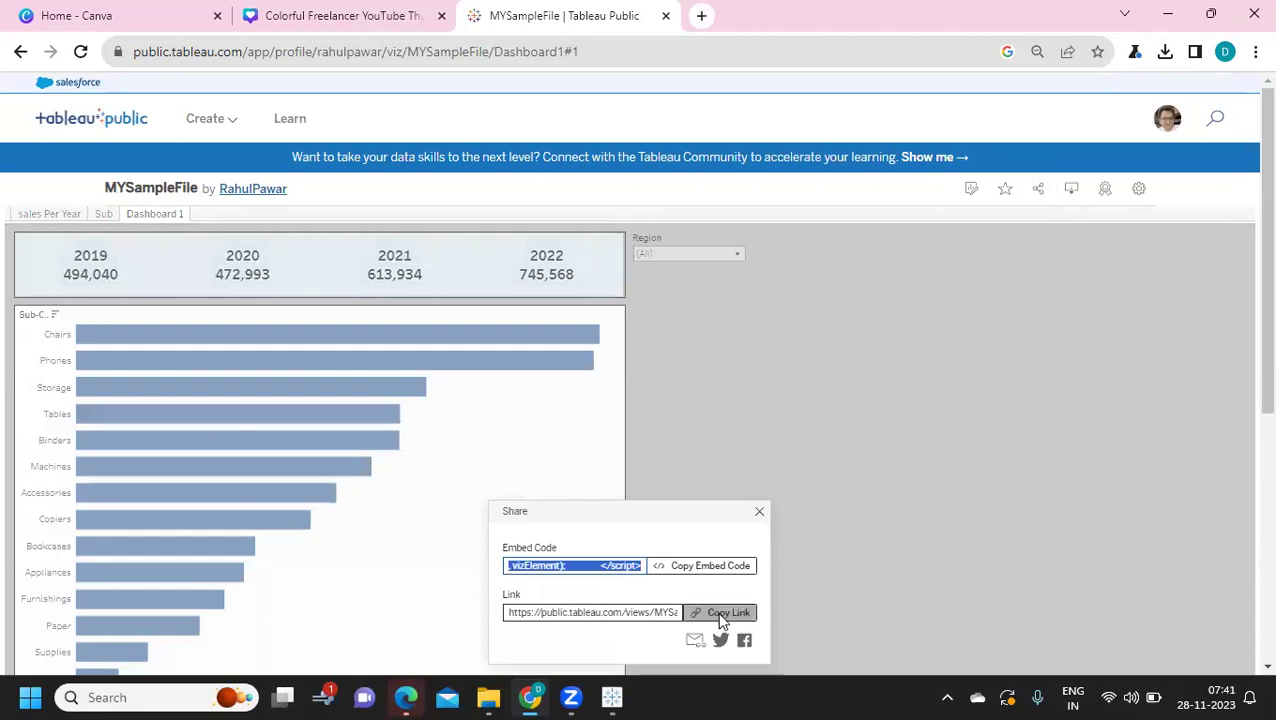
click(759, 514)
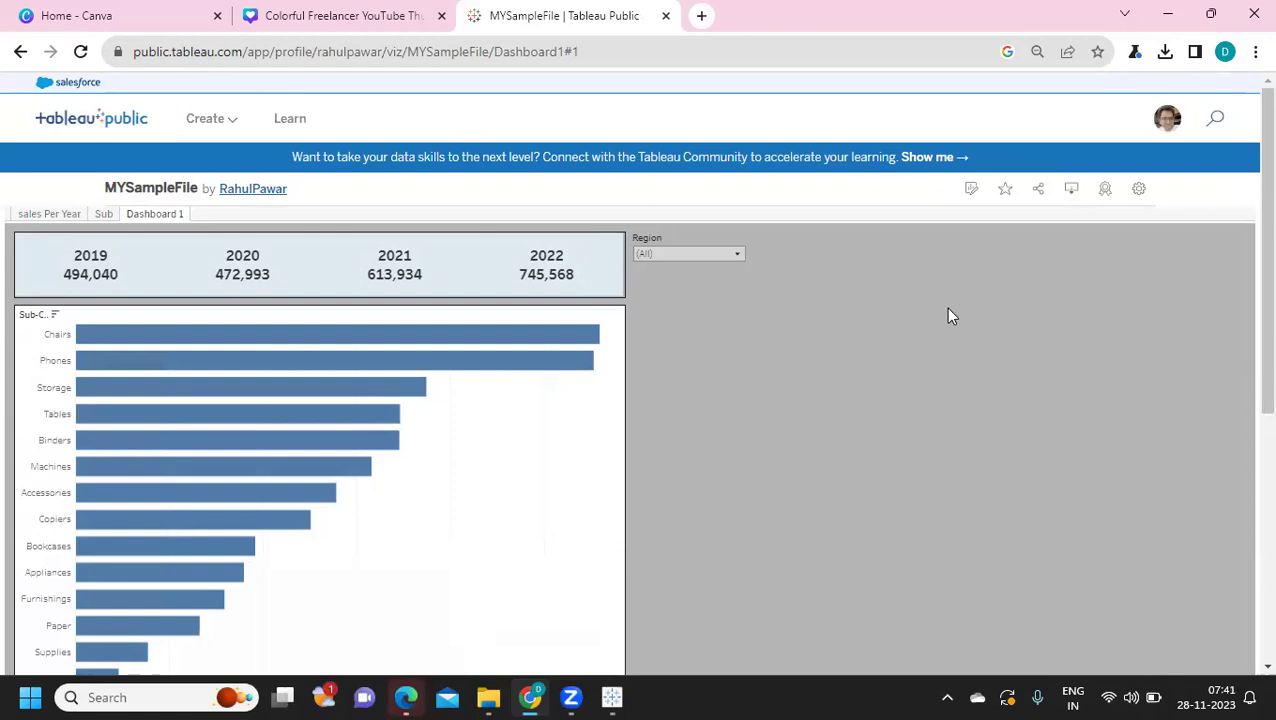
- Turn off Allow Access in the MYSampleFile viz settings and turn it back on
click(1138, 192)
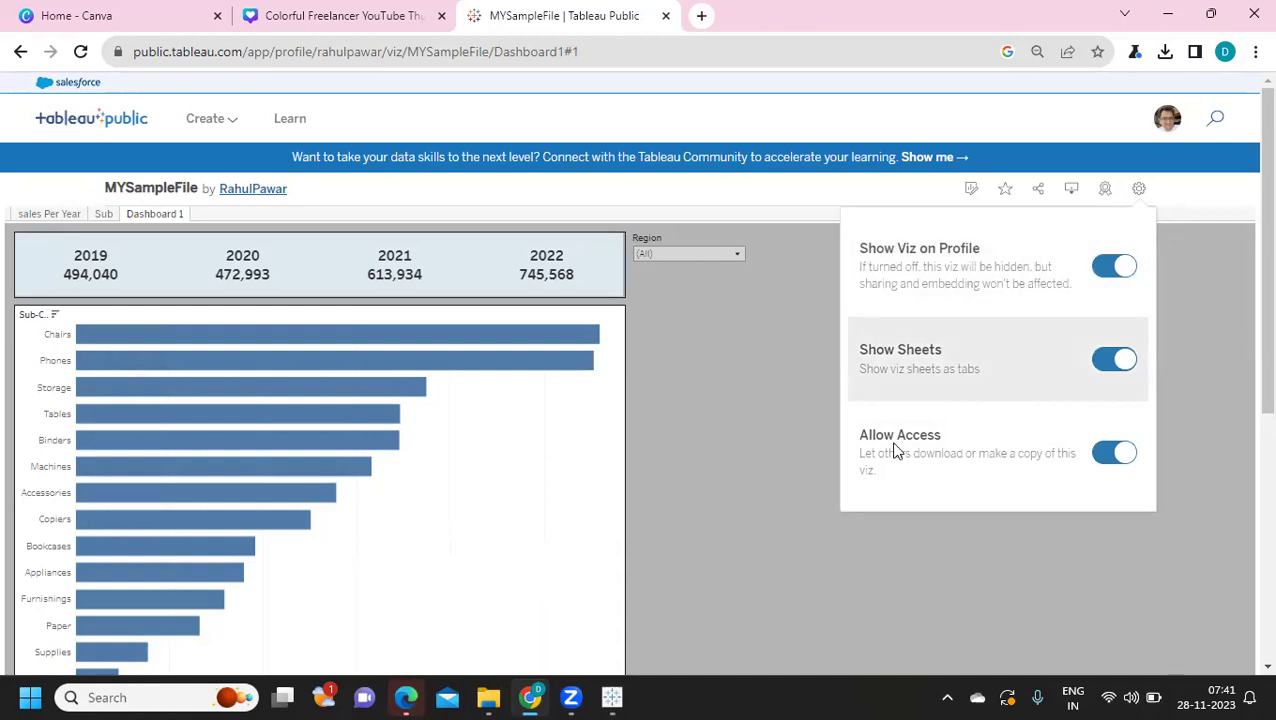
click(1111, 456)
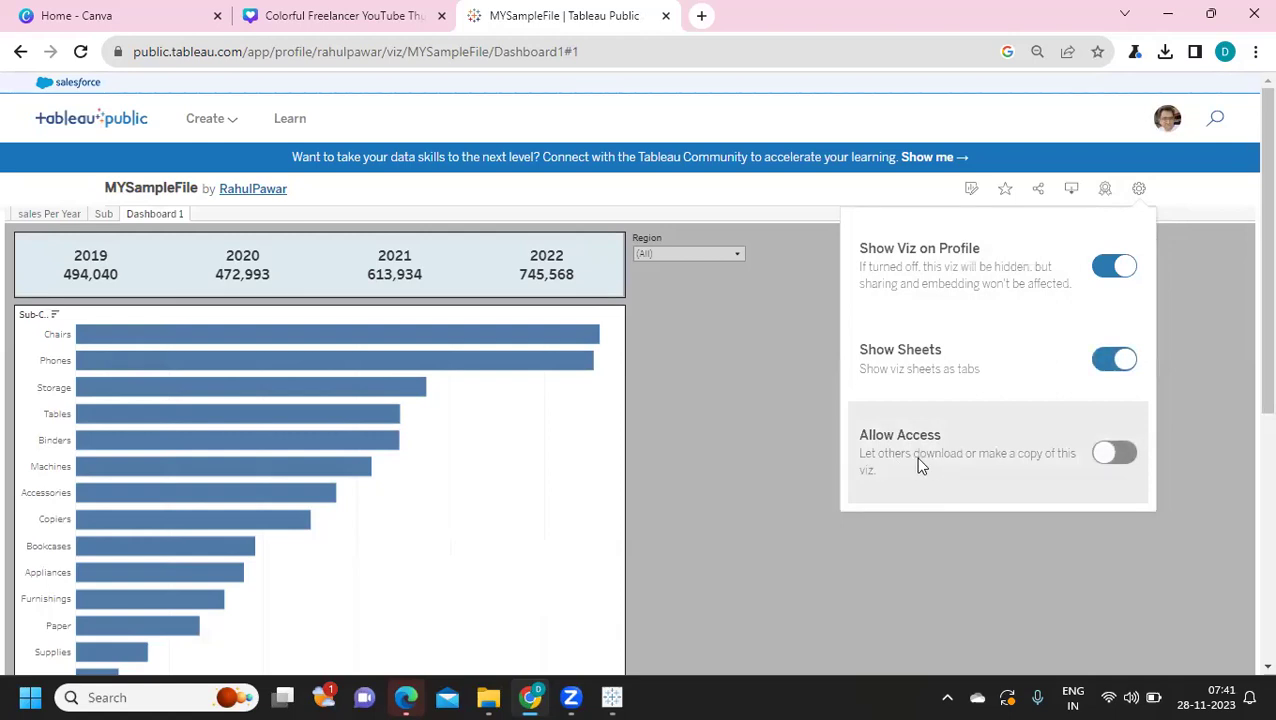
click(1112, 455)
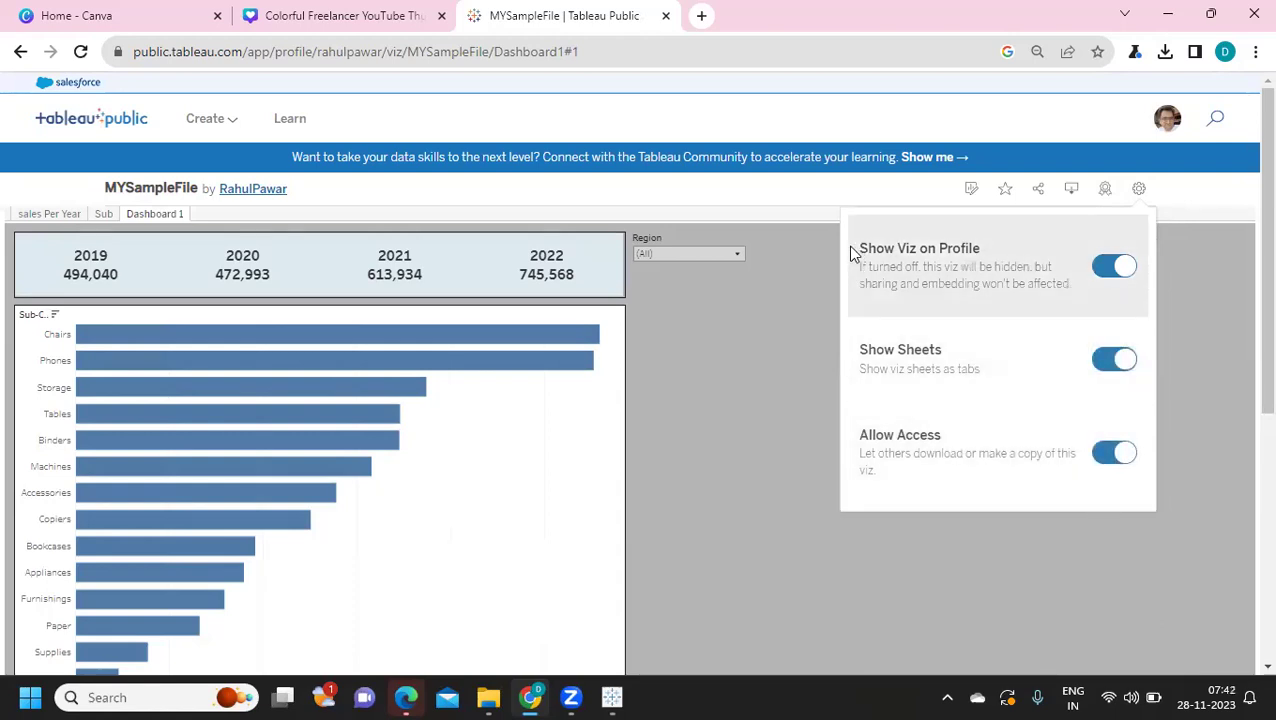
- Switch to the 30DayChallenge workbook in Tableau Desktop and view its server options for opening from and saving to Tableau Public
click(816, 203)
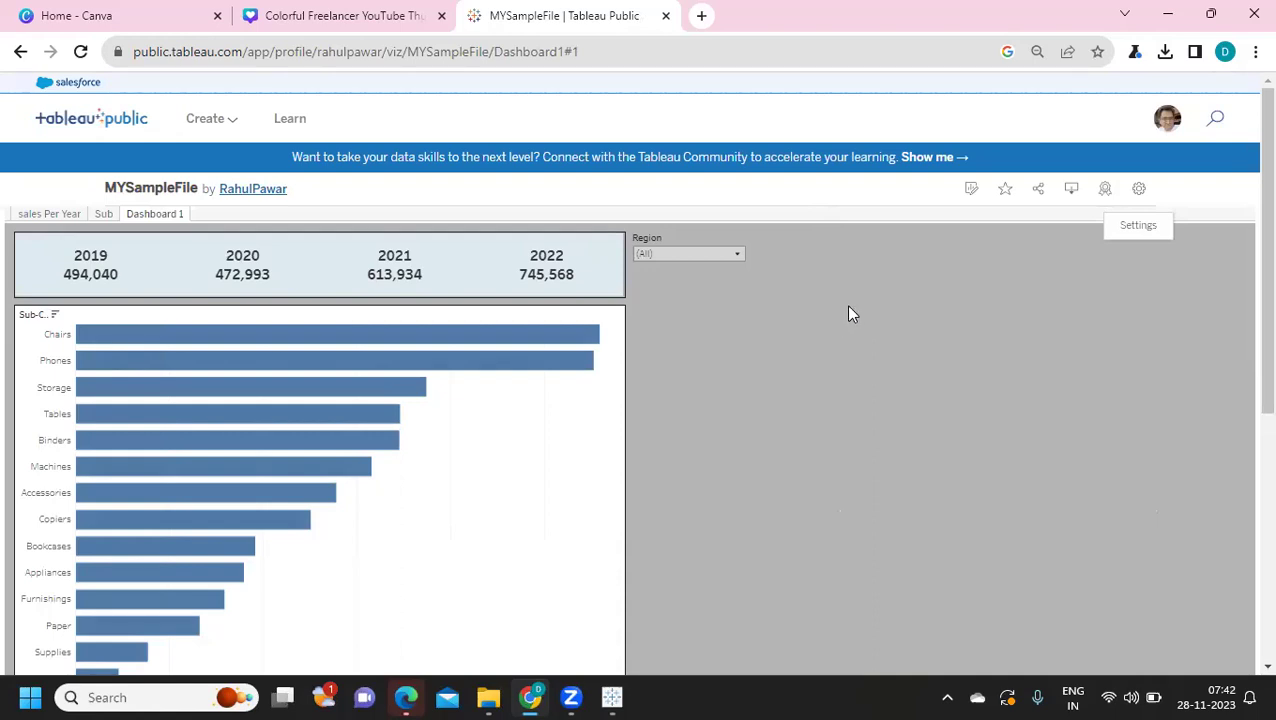
mouse_move(612, 697)
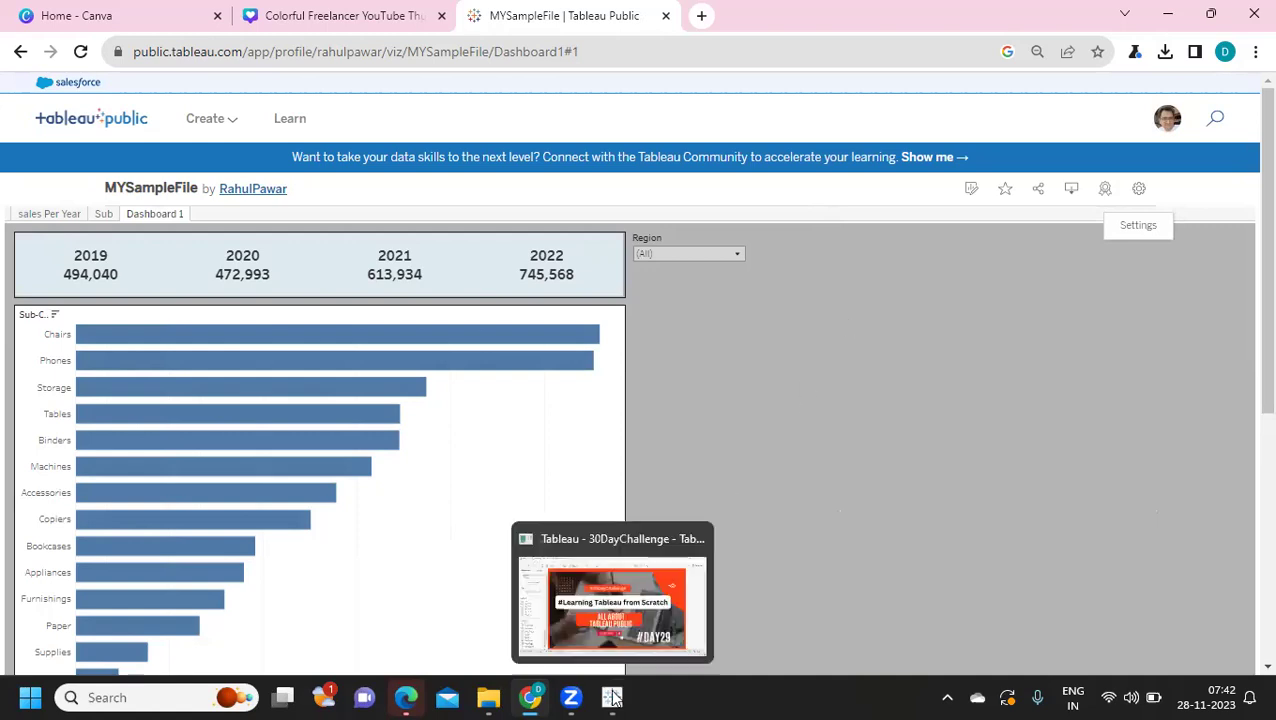
click(611, 623)
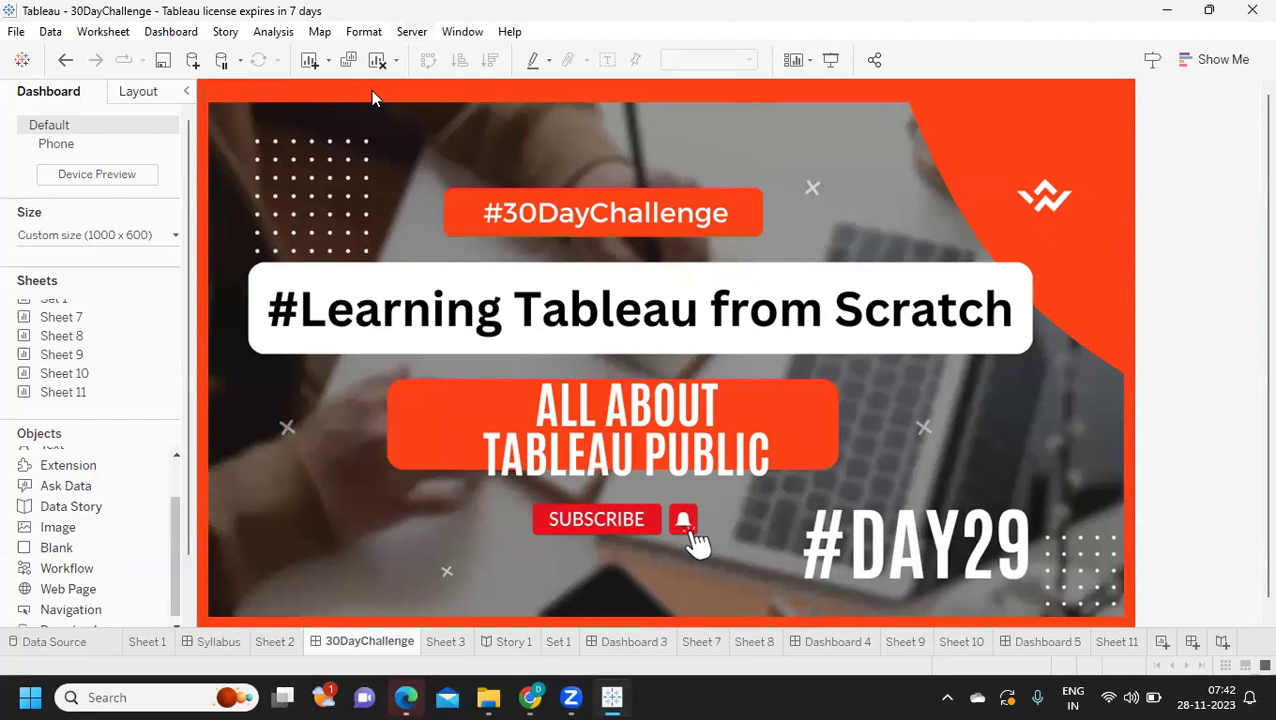
key(alt+s)
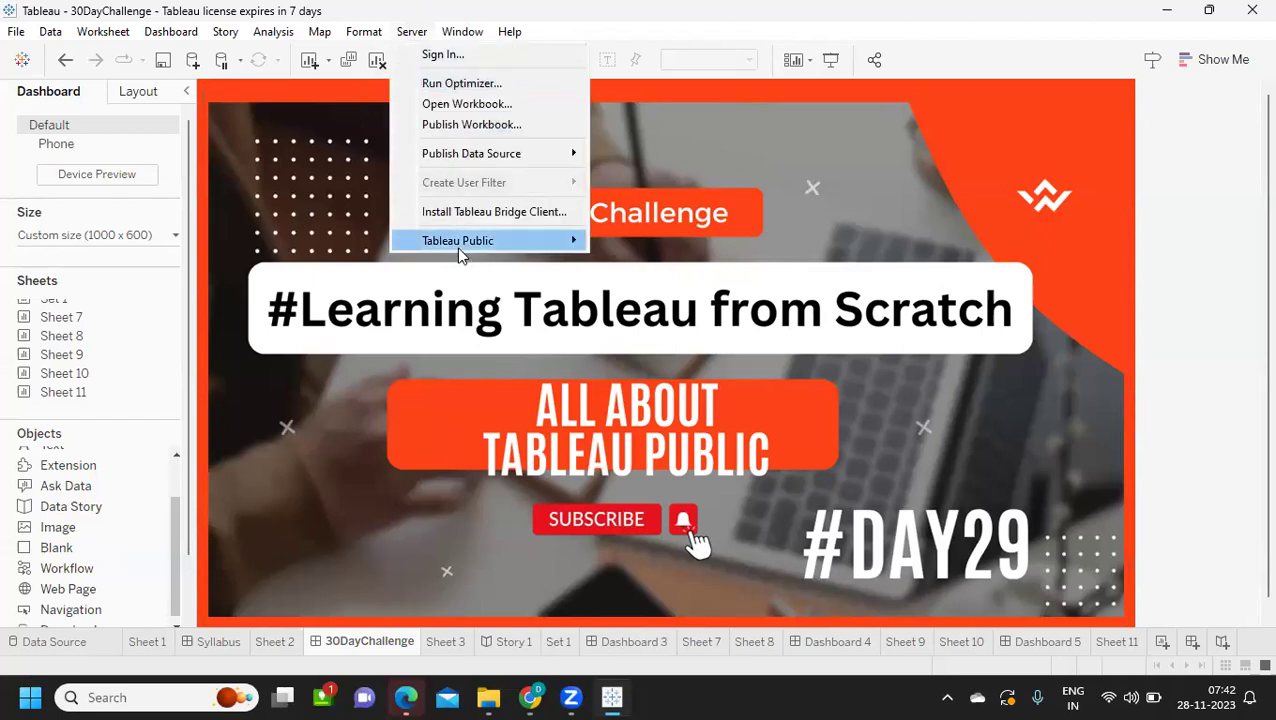
mouse_move(460, 255)
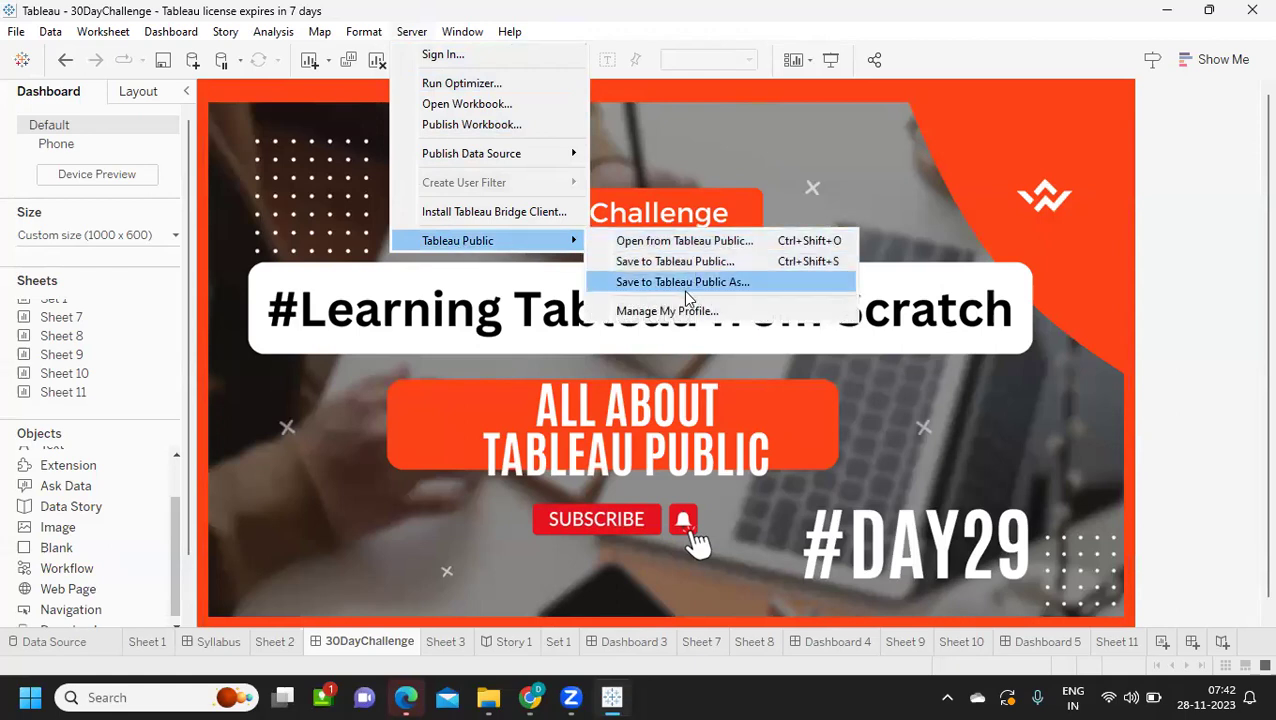
click(759, 290)
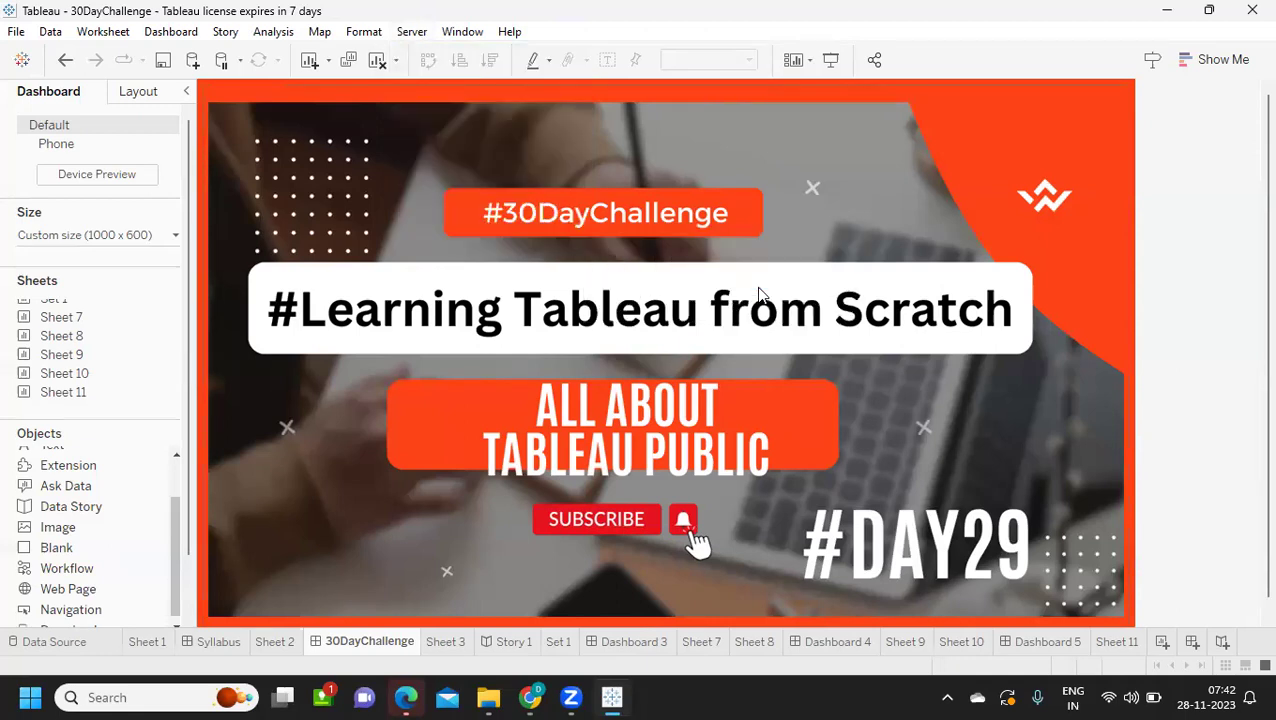